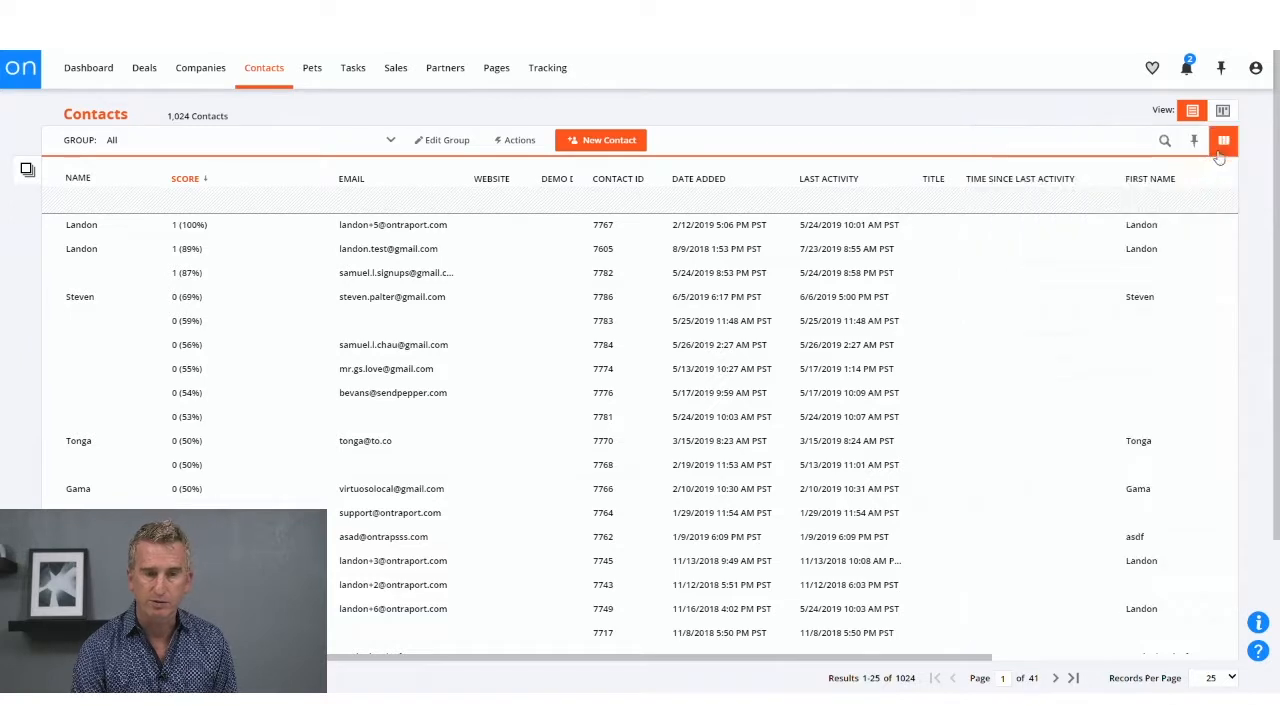
Step: Remove the Score column from the contacts list layout and add the Custom Score field as a column
{"action": "left_click", "coordinate": [1226, 146]}
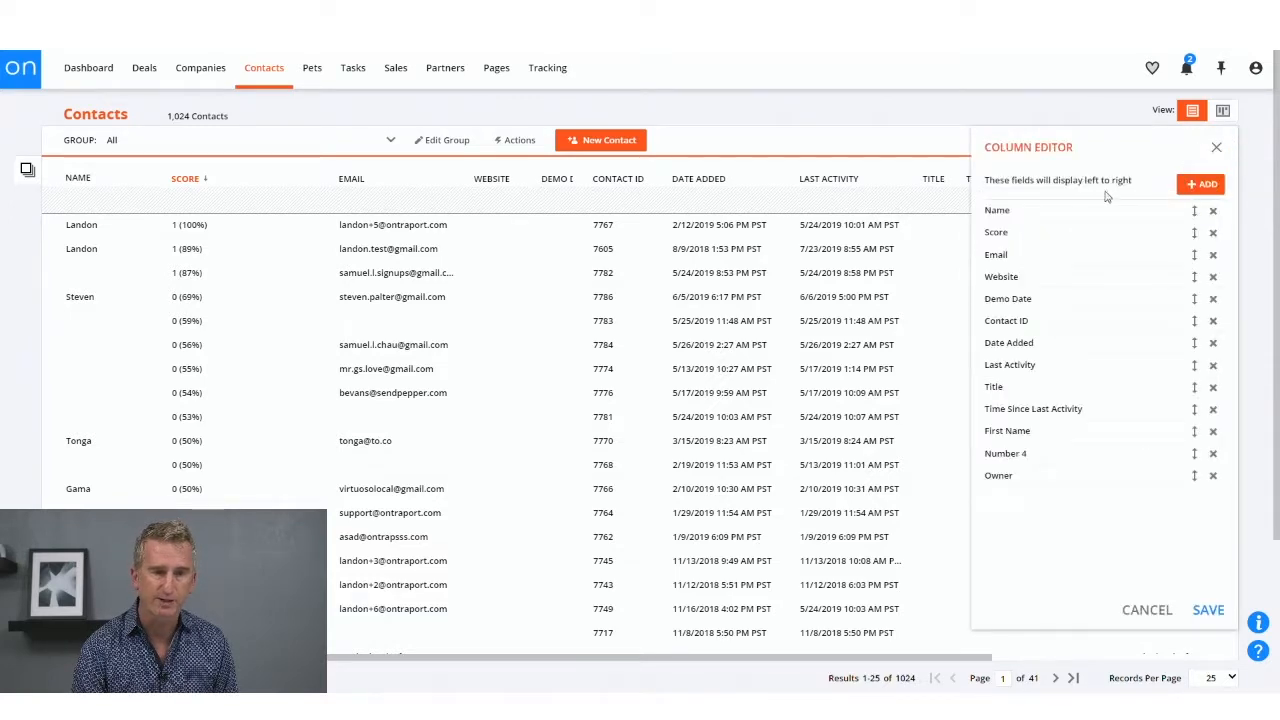
{"action": "mouse_move", "coordinate": [1039, 243]}
{"action": "left_mouse_down"}
{"action": "mouse_move", "coordinate": [1038, 260]}
{"action": "mouse_move", "coordinate": [1049, 229]}
{"action": "left_mouse_up"}
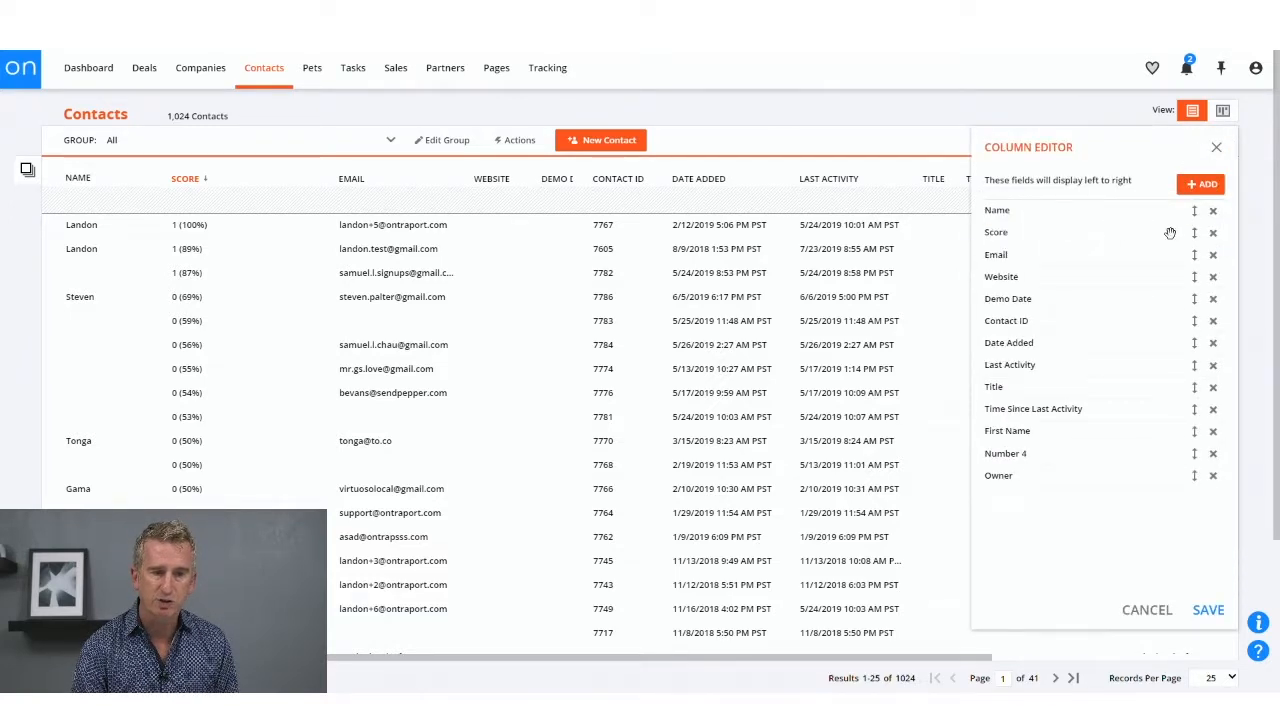
{"action": "left_click", "coordinate": [1213, 233]}
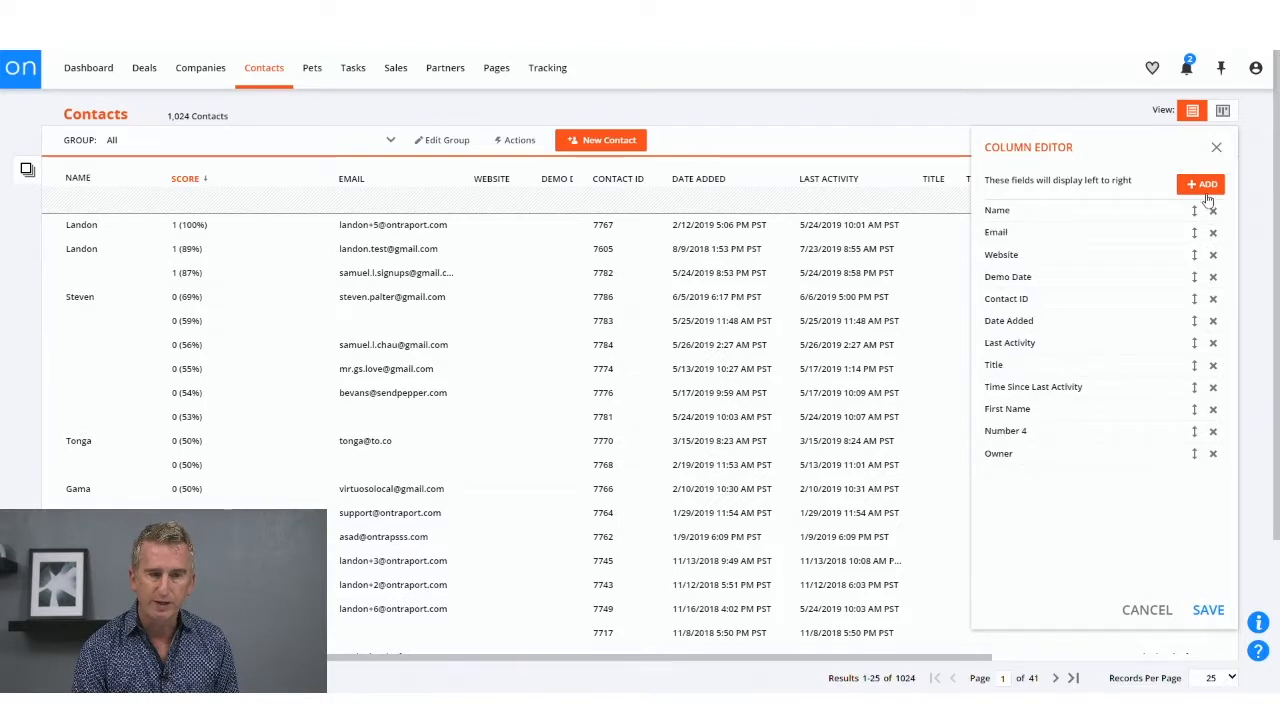
{"action": "left_click", "coordinate": [1204, 186]}
{"action": "type", "text": "score"}
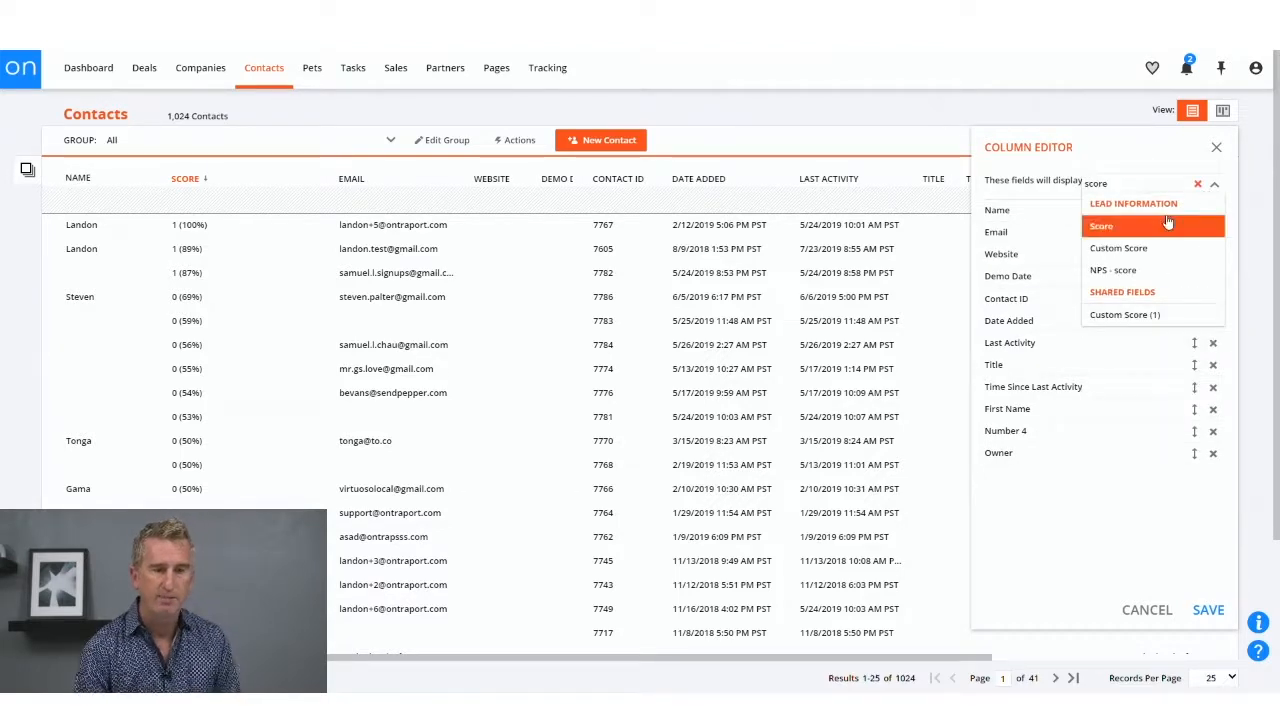
{"action": "left_click", "coordinate": [1130, 247]}
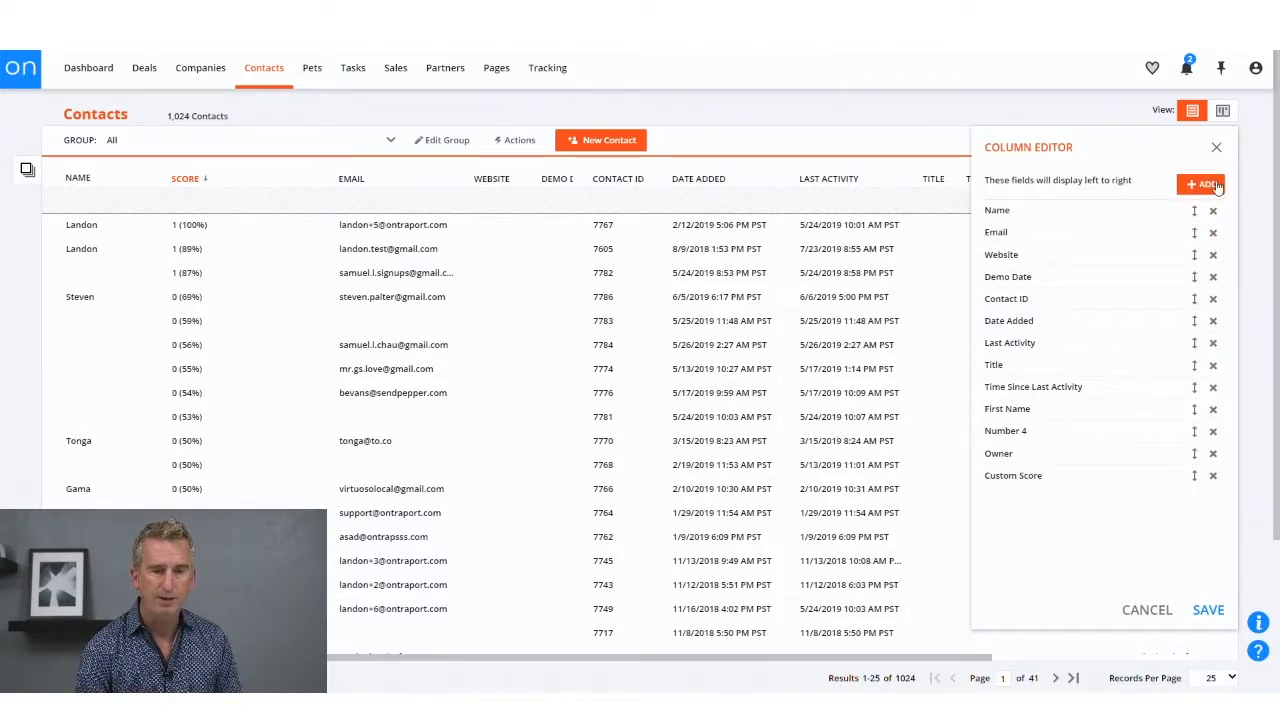
Step: Add the built-in Score field back as a column, place it directly after Name, and save the column layout
{"action": "left_click", "coordinate": [1214, 188]}
{"action": "type", "text": "score"}
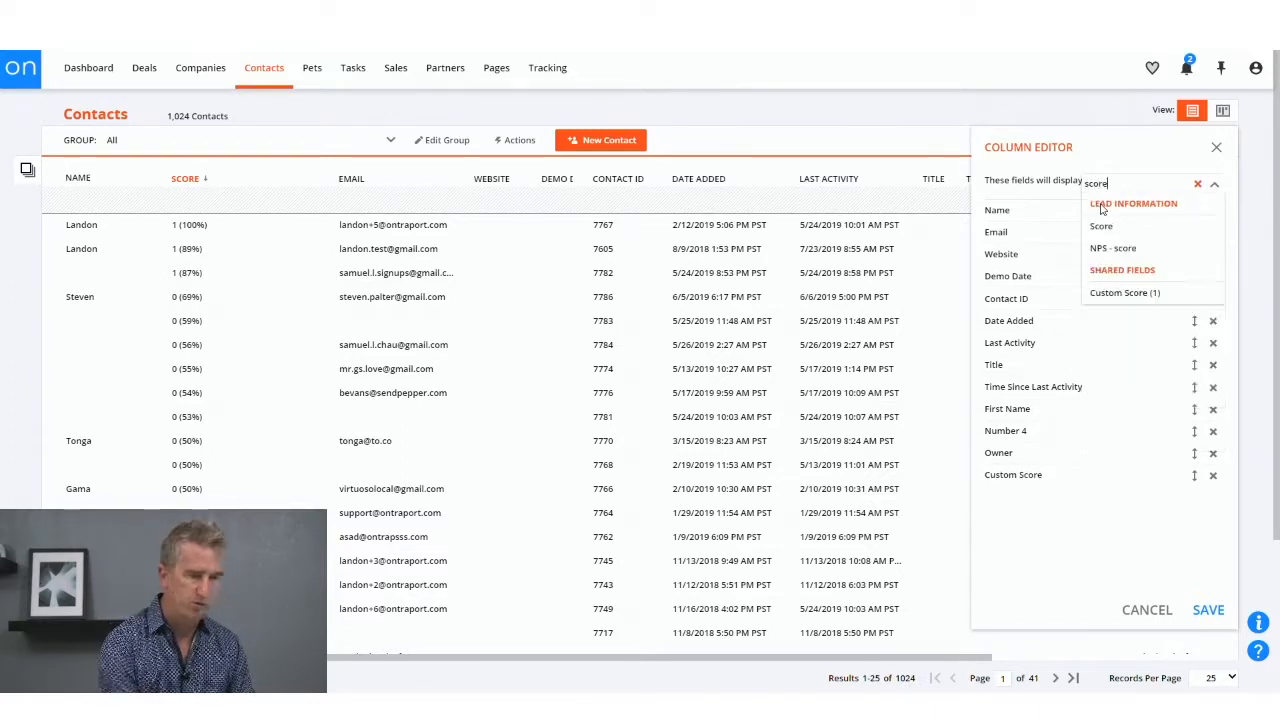
{"action": "left_click", "coordinate": [1104, 226]}
{"action": "left_click_drag", "start_coordinate": [1012, 497], "coordinate": [1039, 232]}
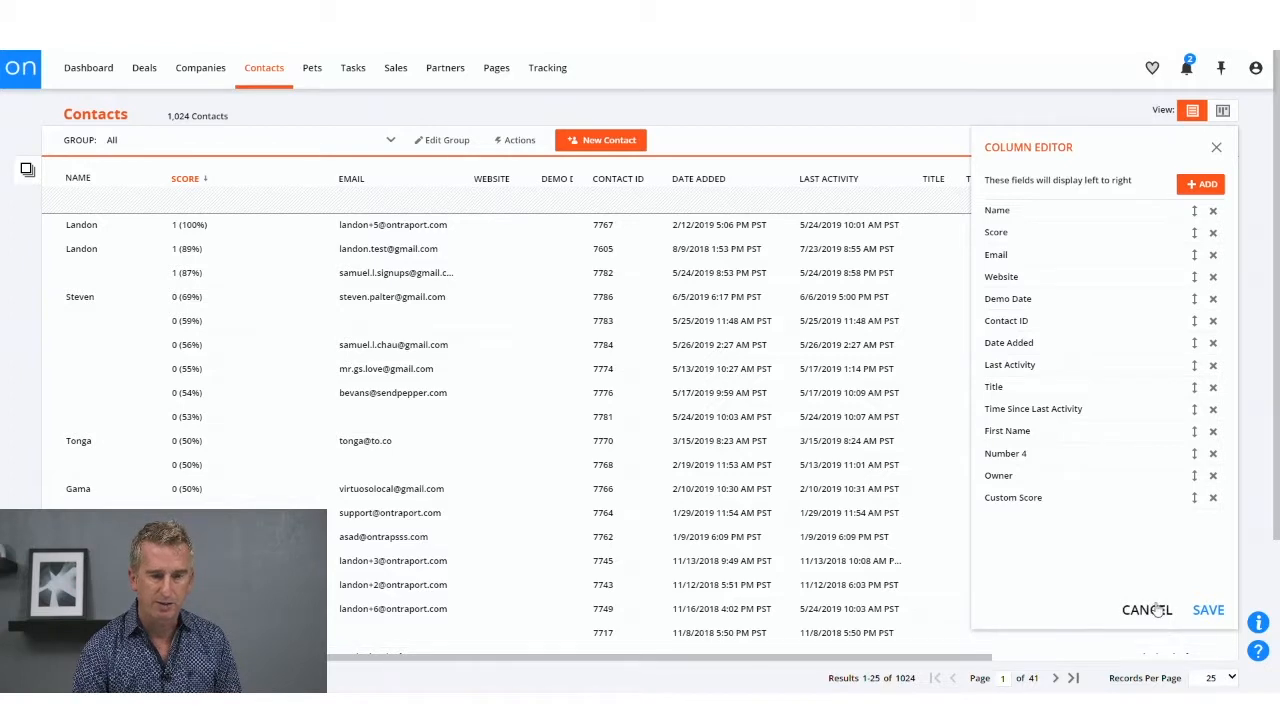
{"action": "left_click", "coordinate": [1208, 609]}
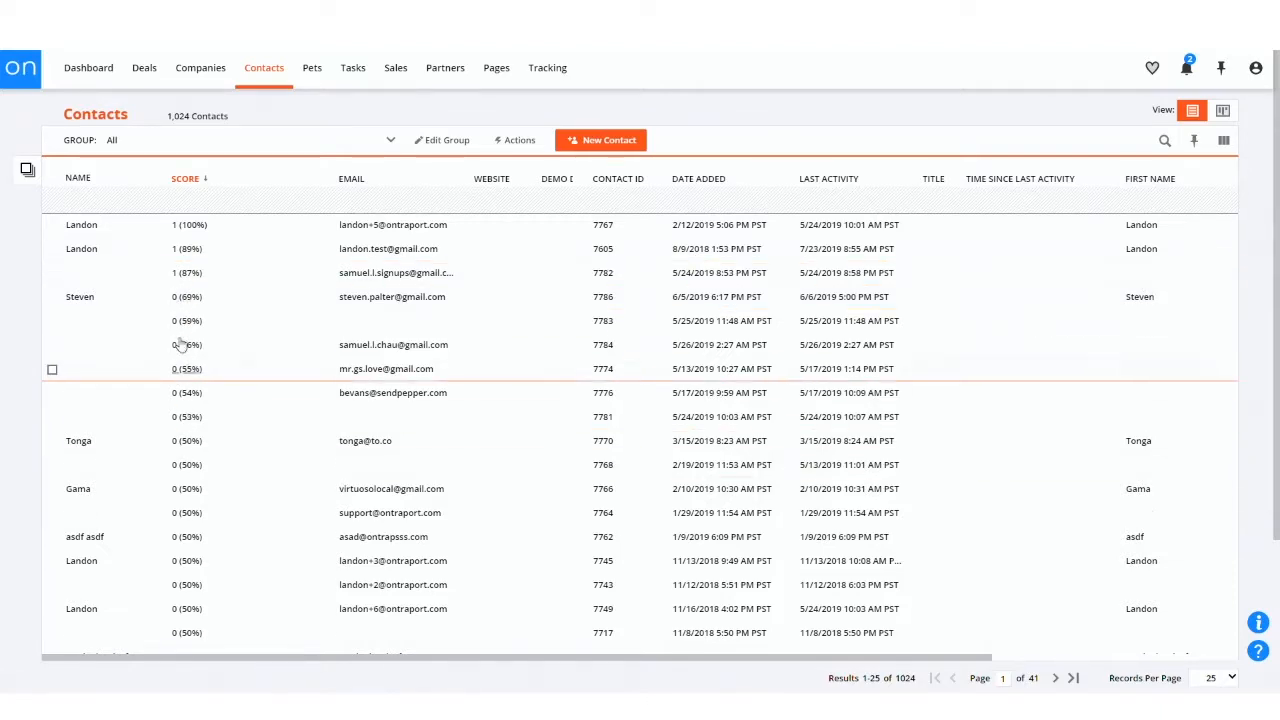
Step: Examine how scores are distributed across the first six pages of contacts and return to the first page
{"action": "scroll", "coordinate": [208, 470], "scroll_direction": "down", "scroll_amount": 3}
{"action": "scroll", "coordinate": [211, 366], "scroll_direction": "up", "scroll_amount": 3}
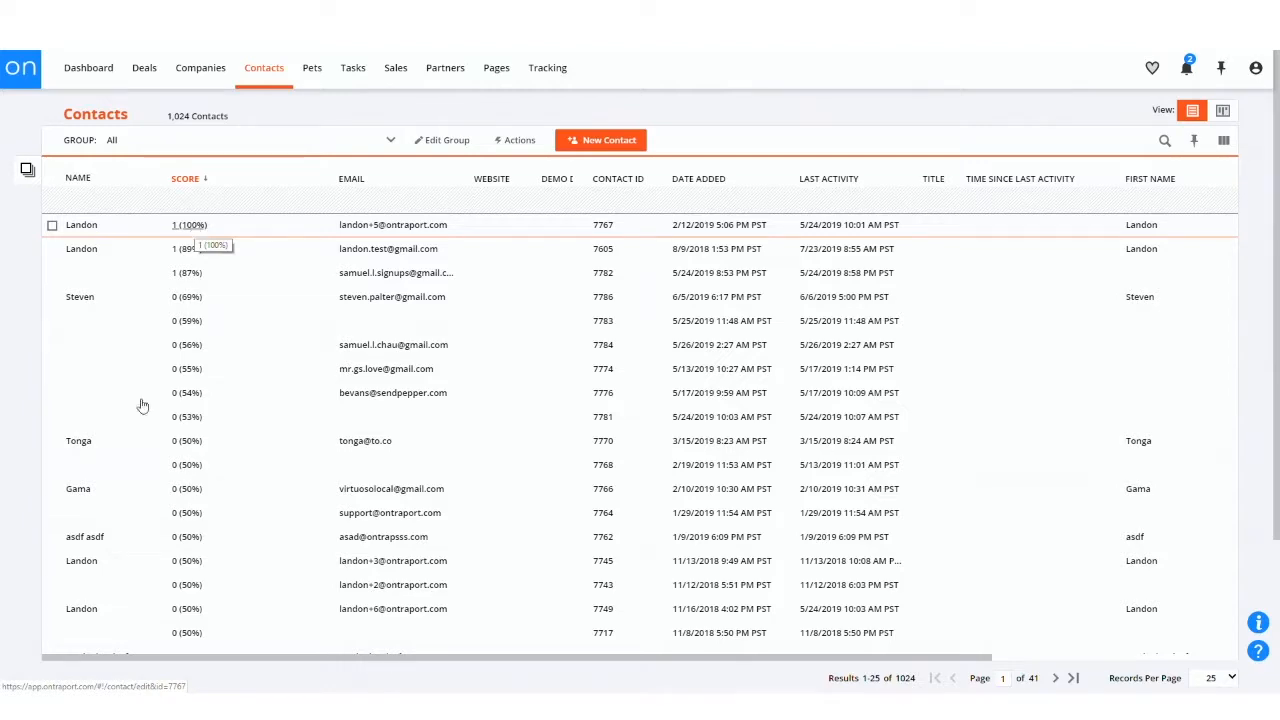
{"action": "scroll", "coordinate": [230, 515], "scroll_direction": "down", "scroll_amount": 3}
{"action": "scroll", "coordinate": [216, 545], "scroll_direction": "up", "scroll_amount": 3}
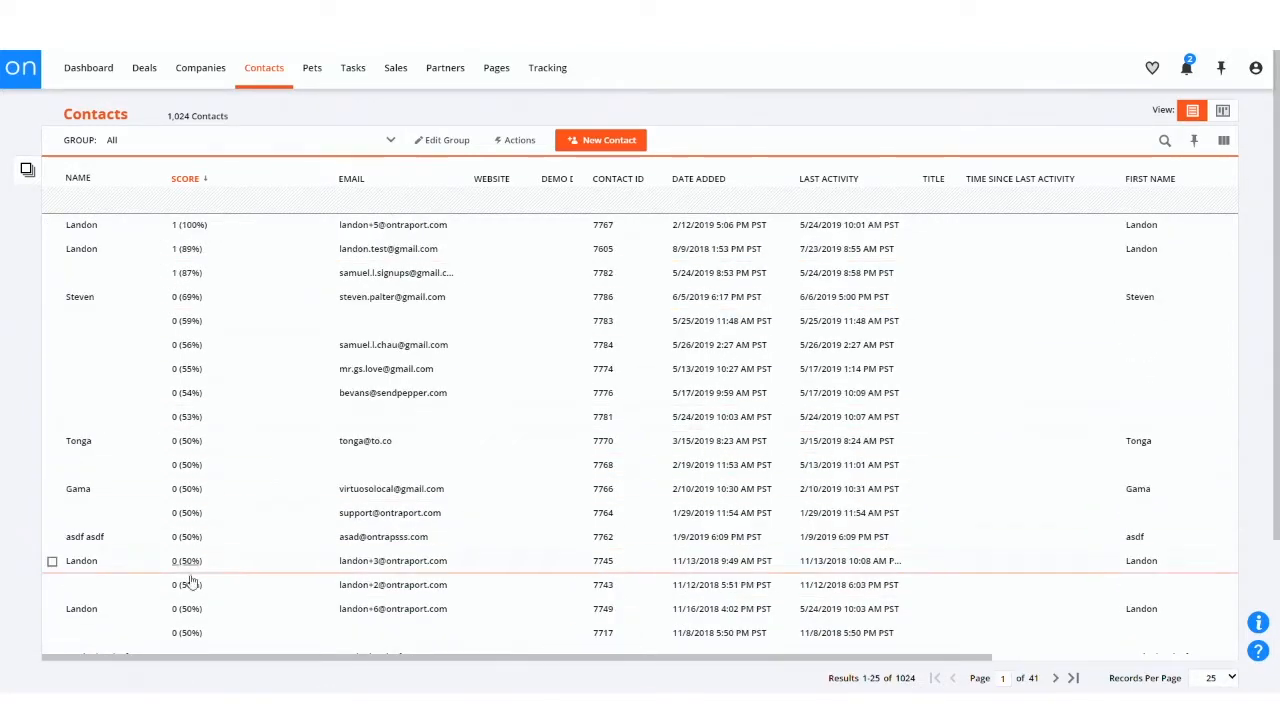
{"action": "scroll", "coordinate": [190, 582], "scroll_direction": "down", "scroll_amount": 3}
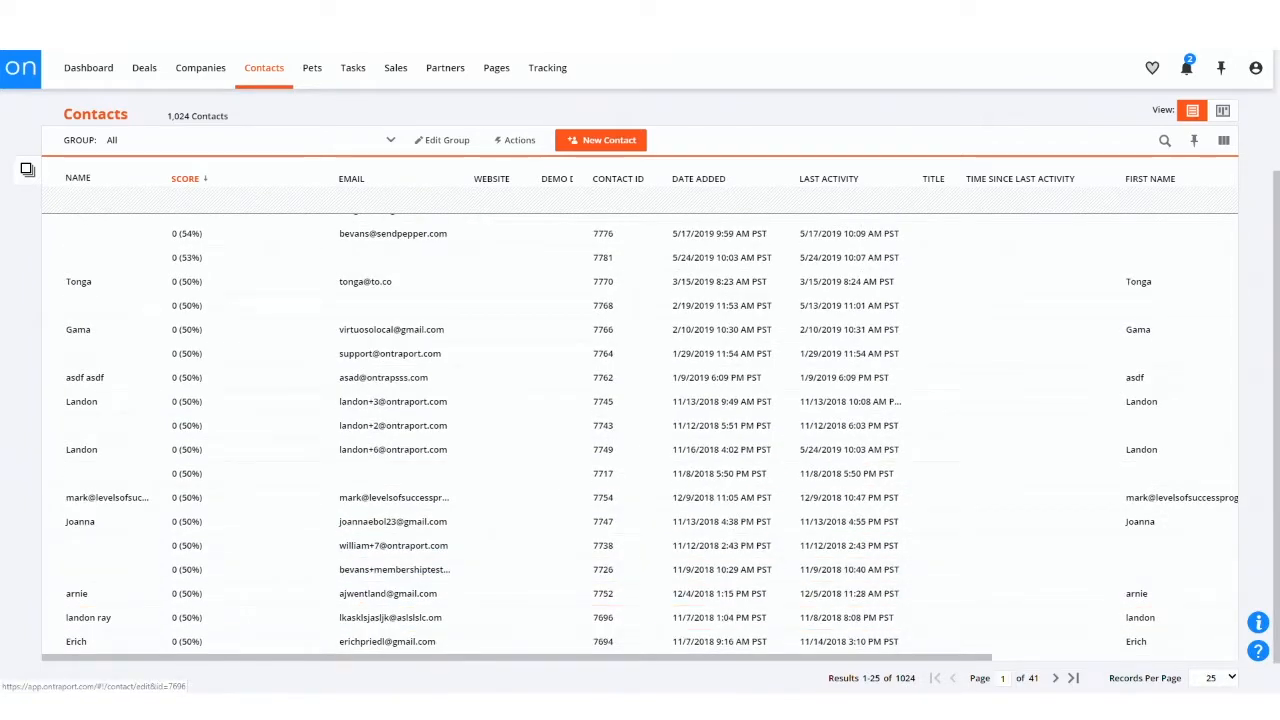
{"action": "left_click", "coordinate": [1056, 678]}
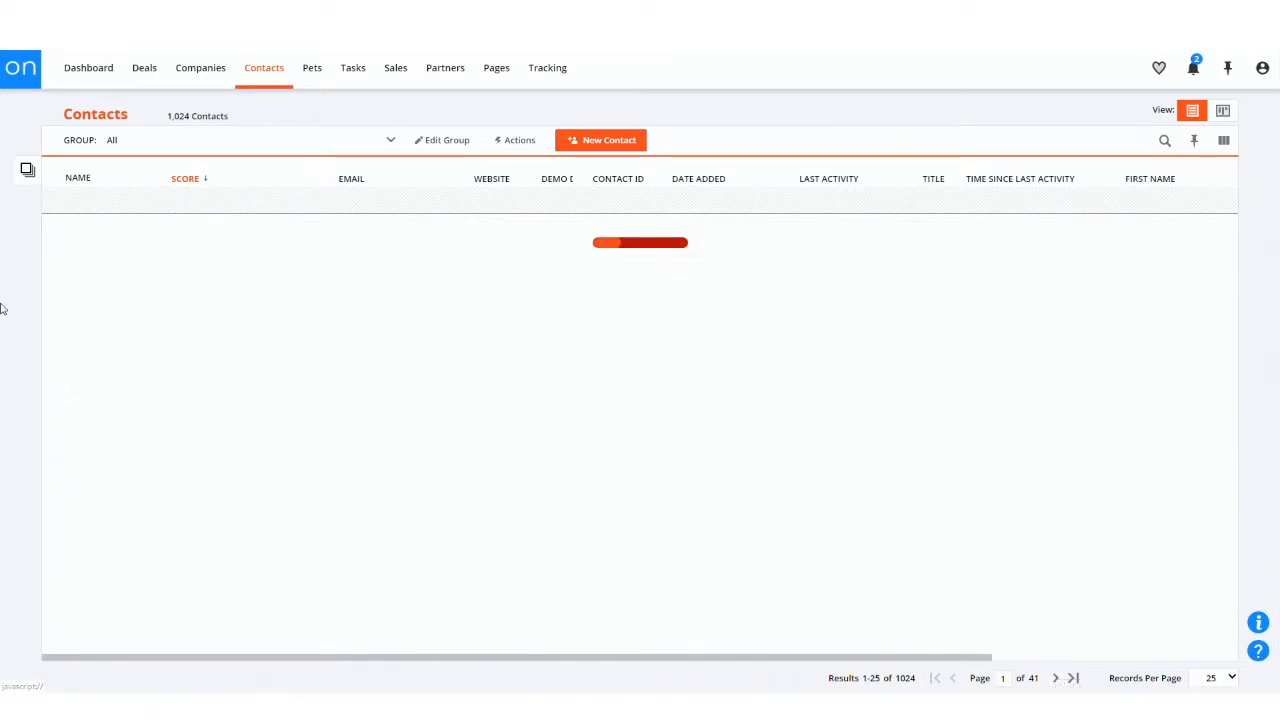
{"action": "left_click", "coordinate": [1053, 678]}
{"action": "scroll", "coordinate": [230, 500], "scroll_direction": "down", "scroll_amount": 3}
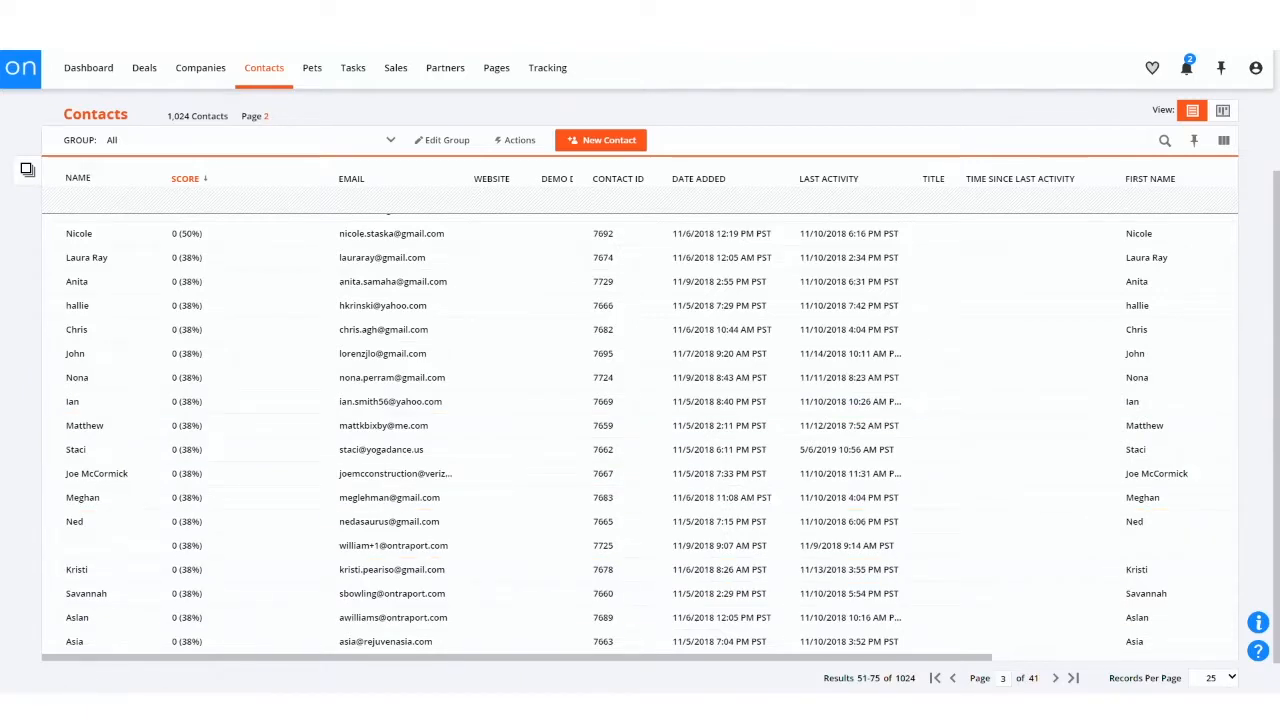
{"action": "left_click", "coordinate": [1056, 679]}
{"action": "left_click", "coordinate": [1056, 679]}
{"action": "left_click", "coordinate": [1056, 679]}
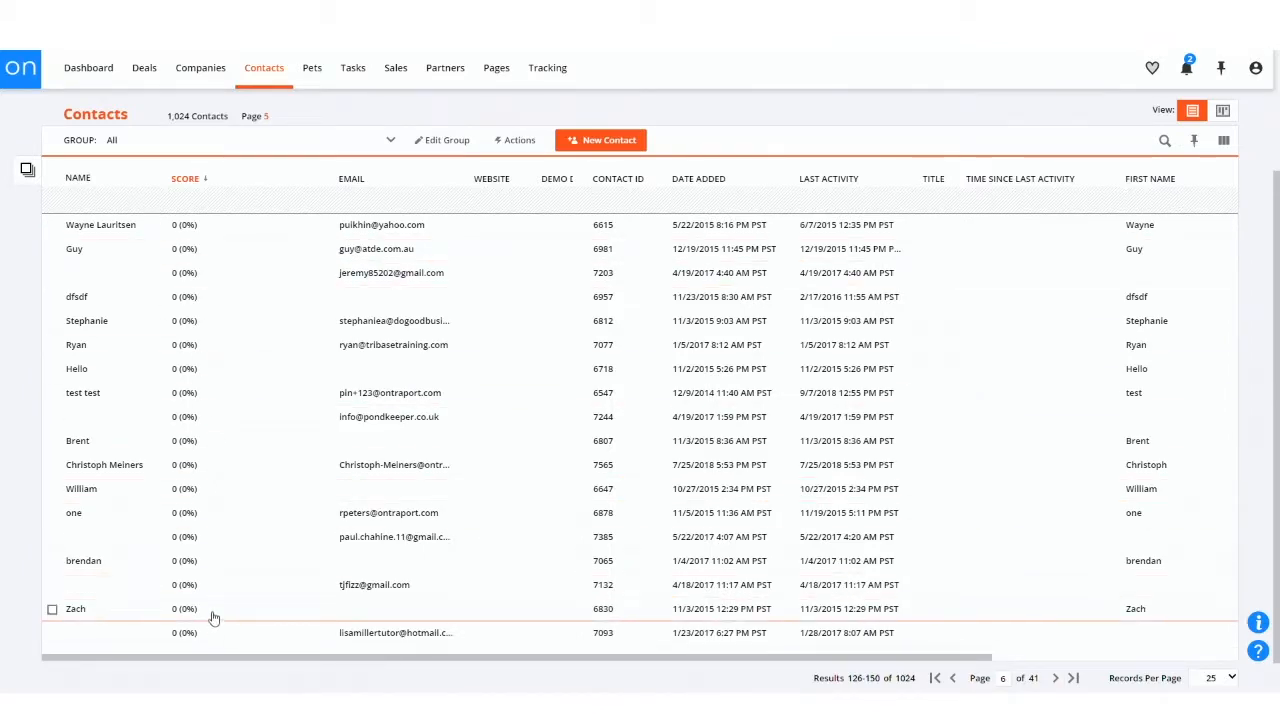
{"action": "left_click", "coordinate": [935, 678]}
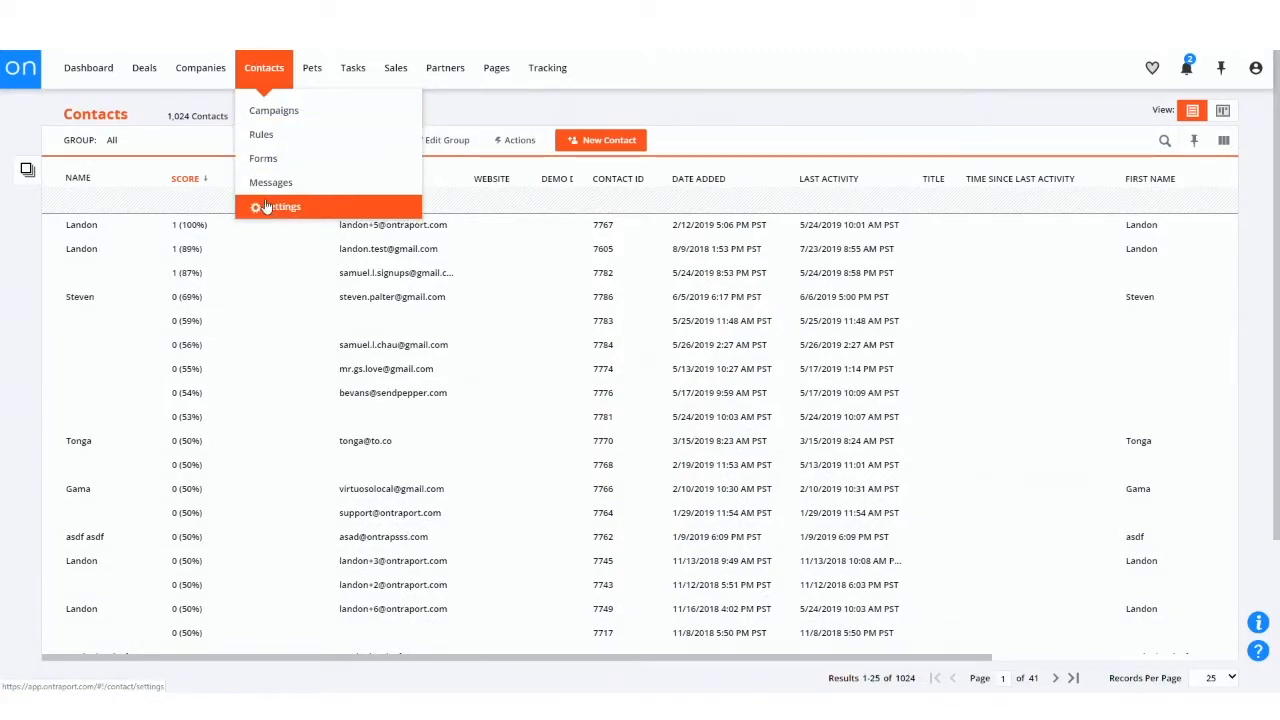
Step: Open the contact campaigns and search them for "score"
{"action": "left_click", "coordinate": [262, 111]}
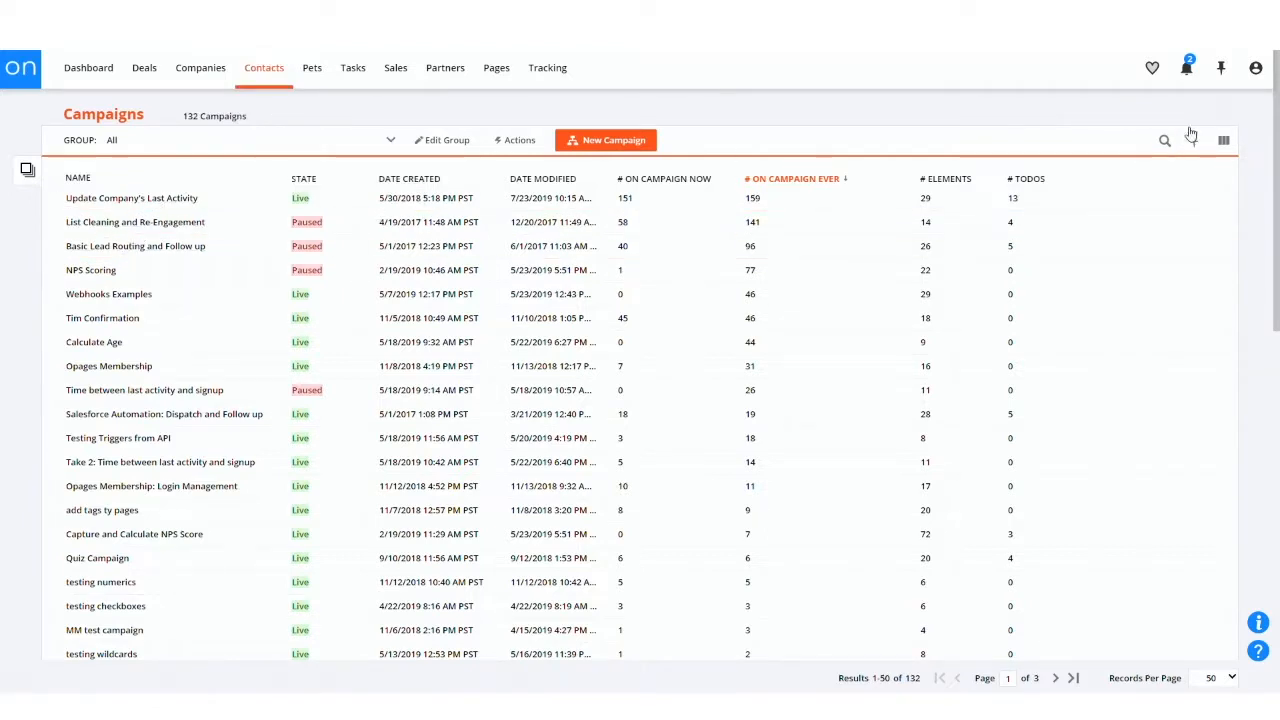
{"action": "left_click", "coordinate": [1165, 142]}
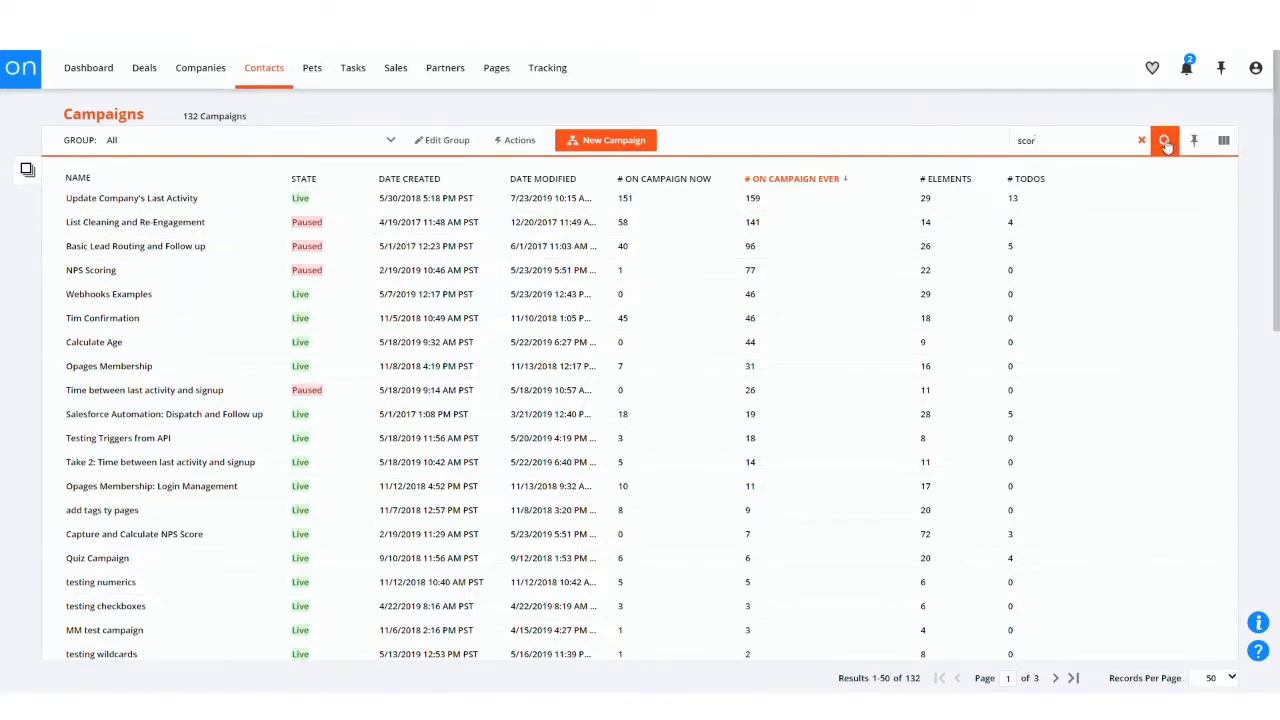
{"action": "left_click", "coordinate": [1165, 141]}
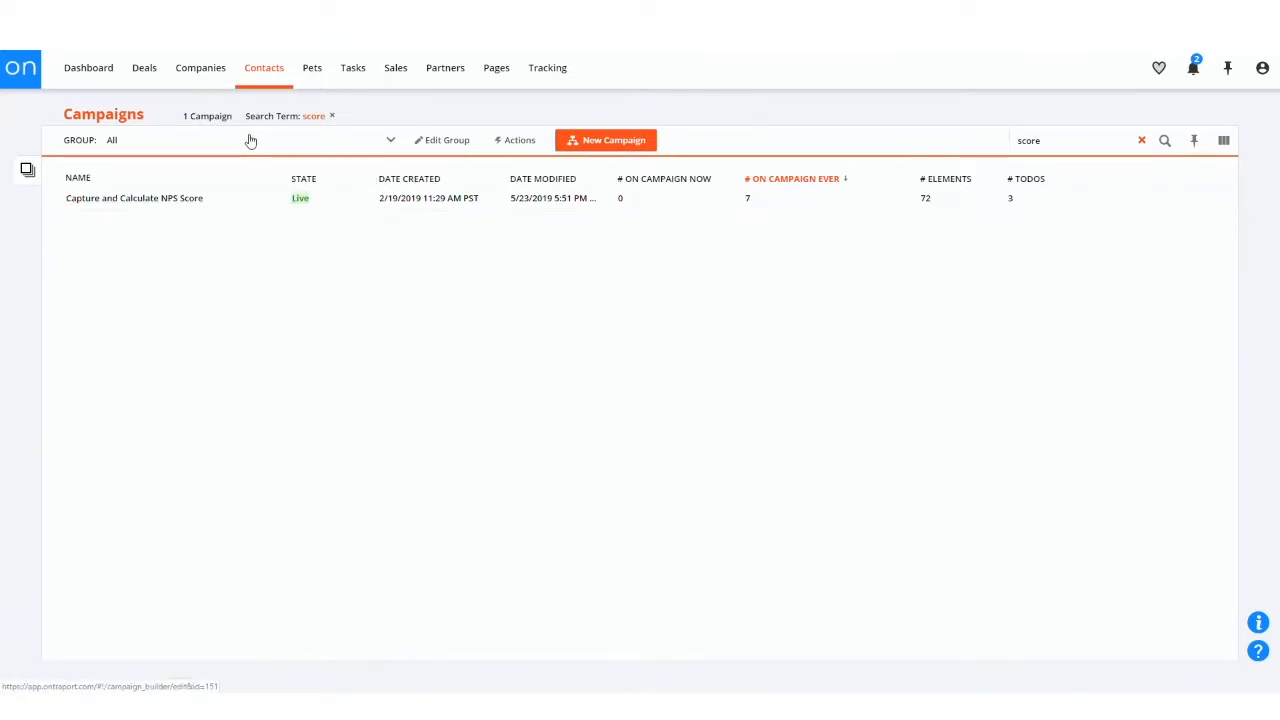
Step: Start a new campaign and search both all templates and the featured templates for "score"
{"action": "left_click", "coordinate": [584, 146]}
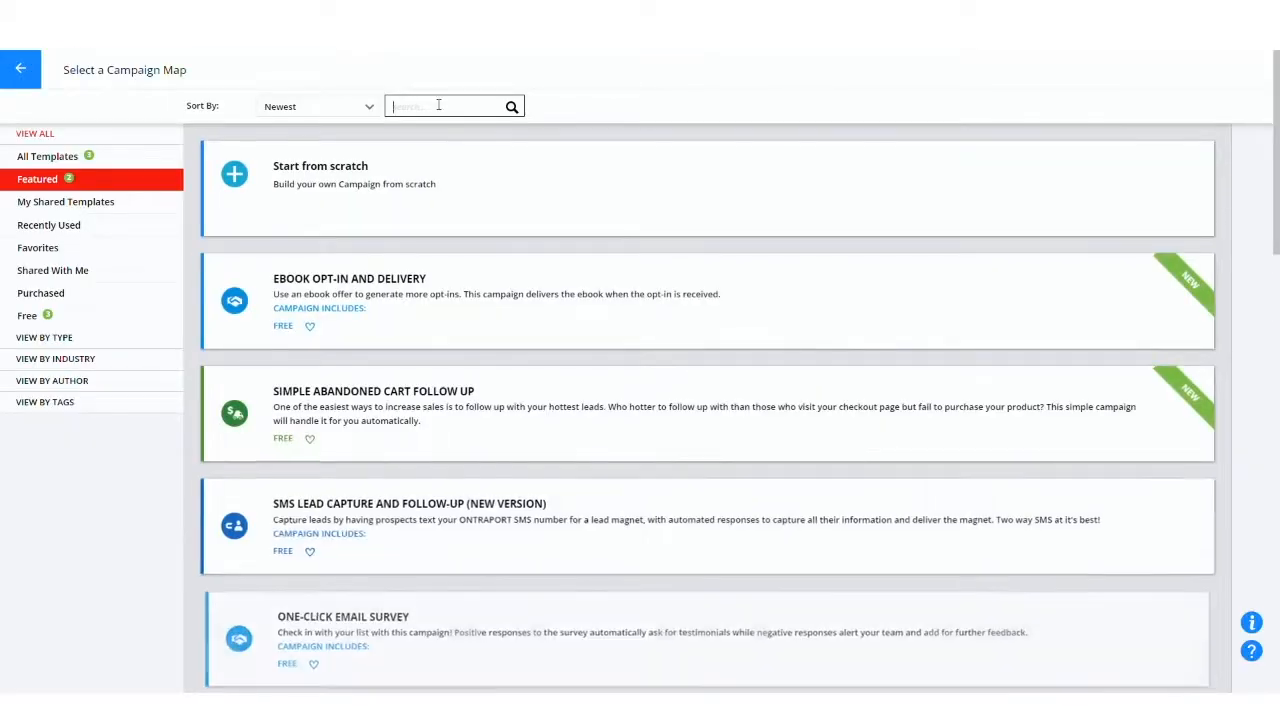
{"action": "key", "text": "Return"}
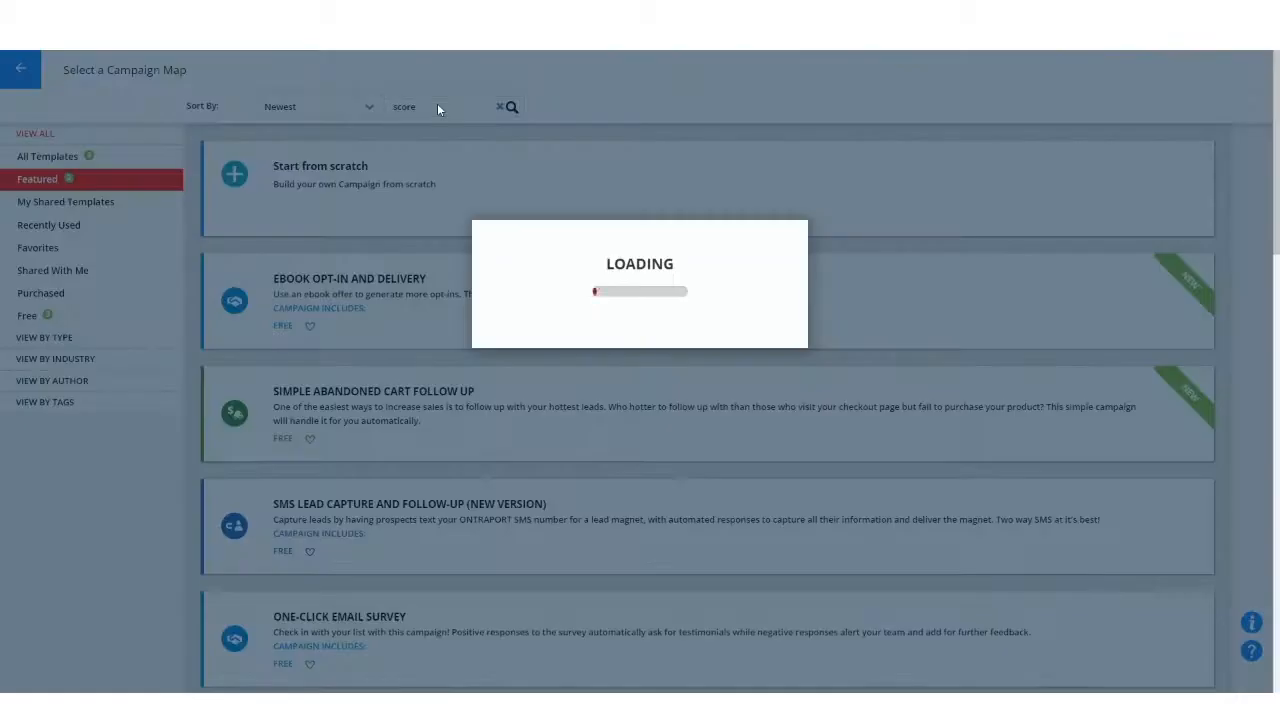
{"action": "left_click", "coordinate": [61, 162]}
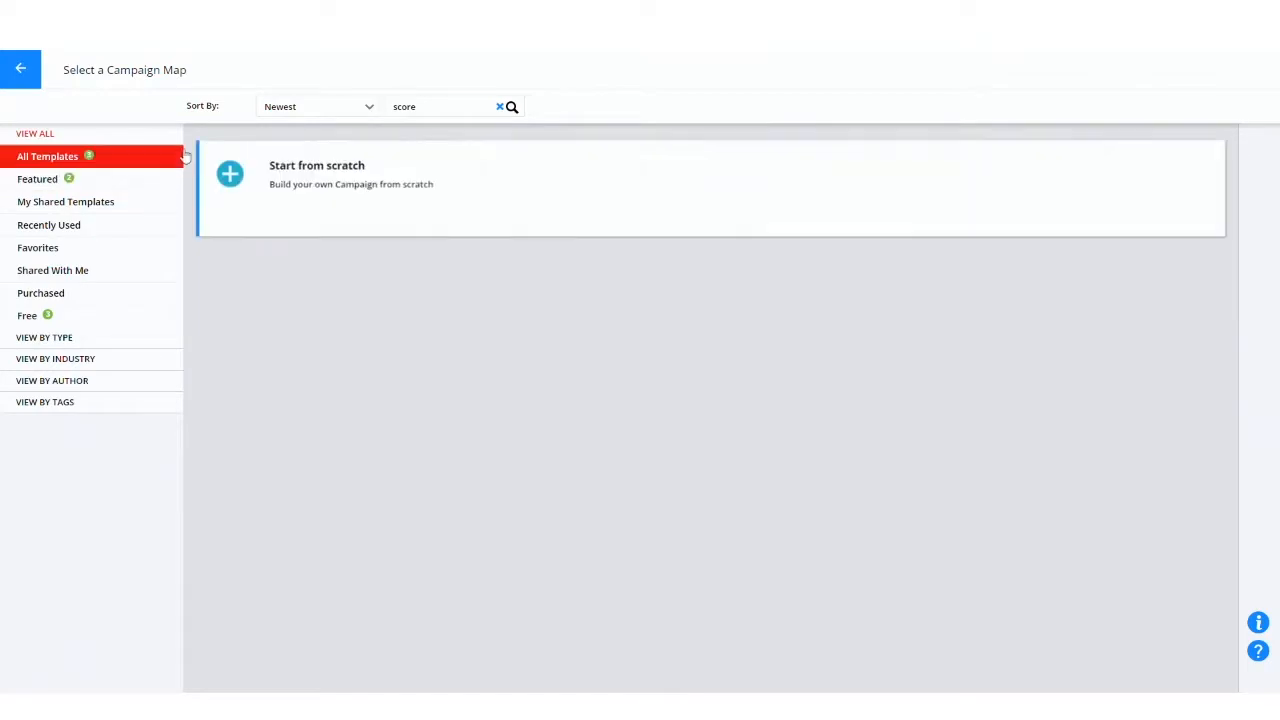
{"action": "key", "text": "Return"}
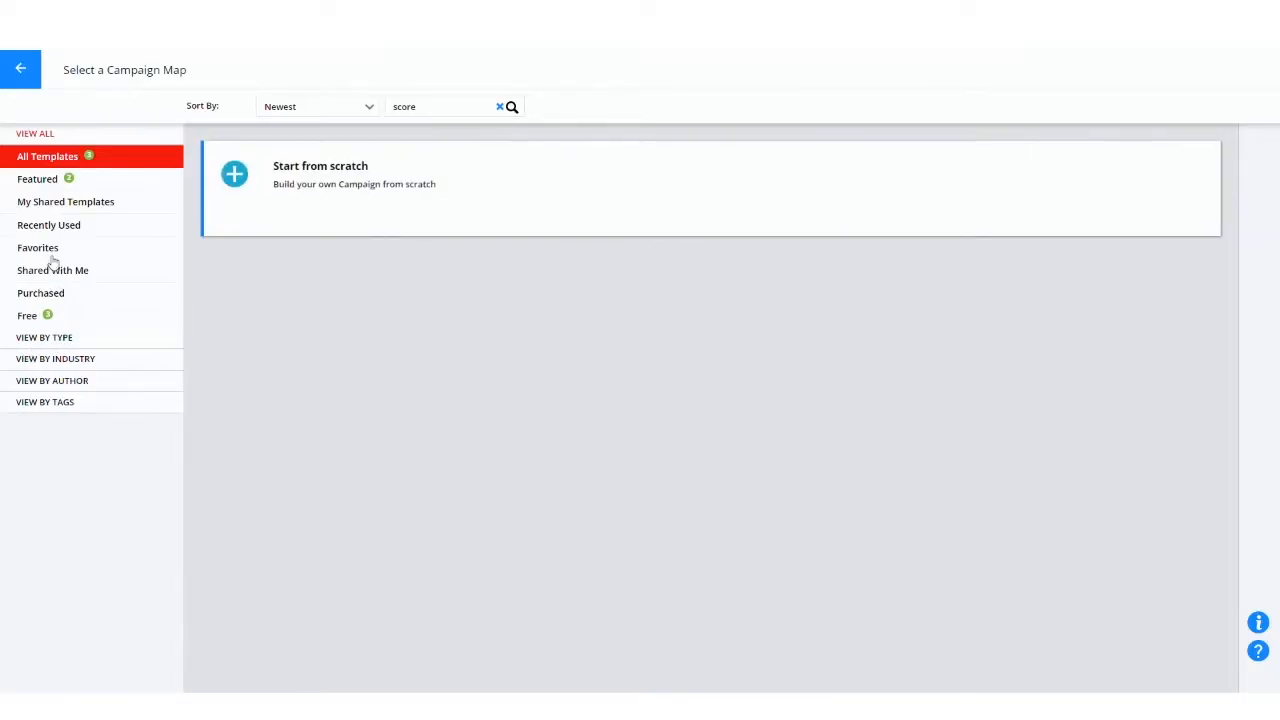
{"action": "left_click", "coordinate": [62, 185]}
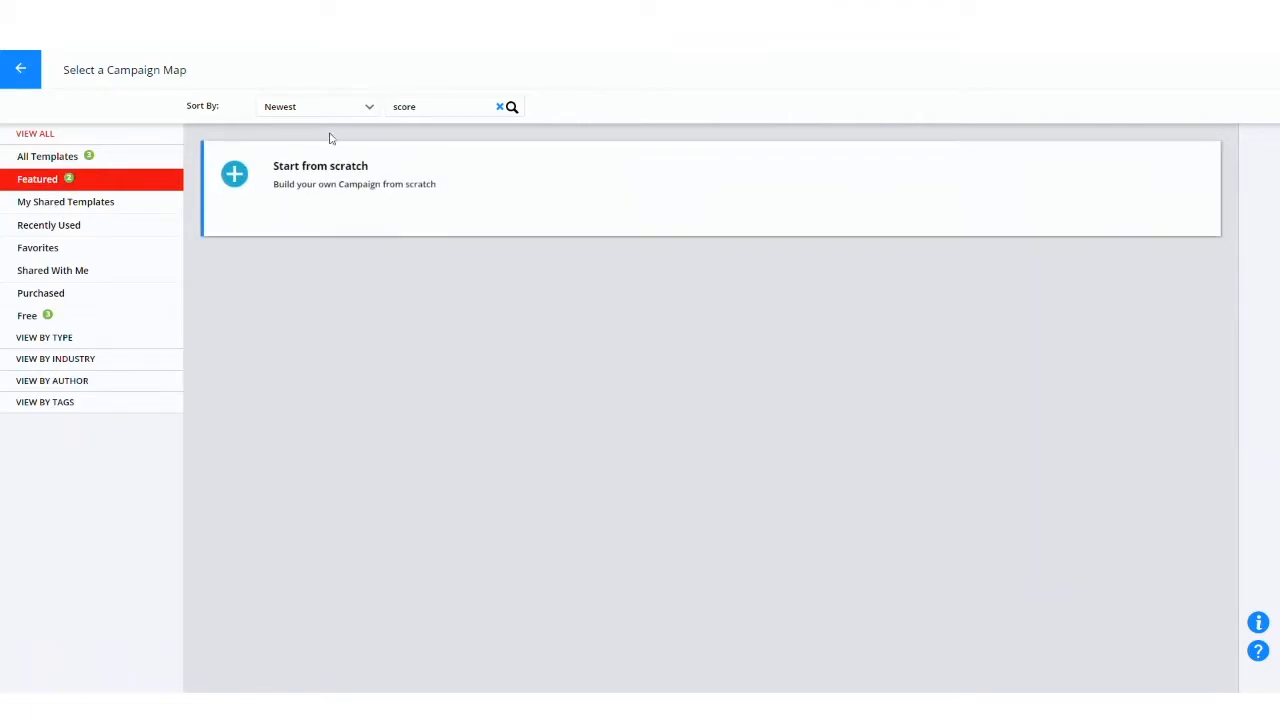
Step: Search the featured campaign templates for "scoring" instead and expand the full description of the Advanced Lead Scoring template
{"action": "left_click", "coordinate": [498, 107]}
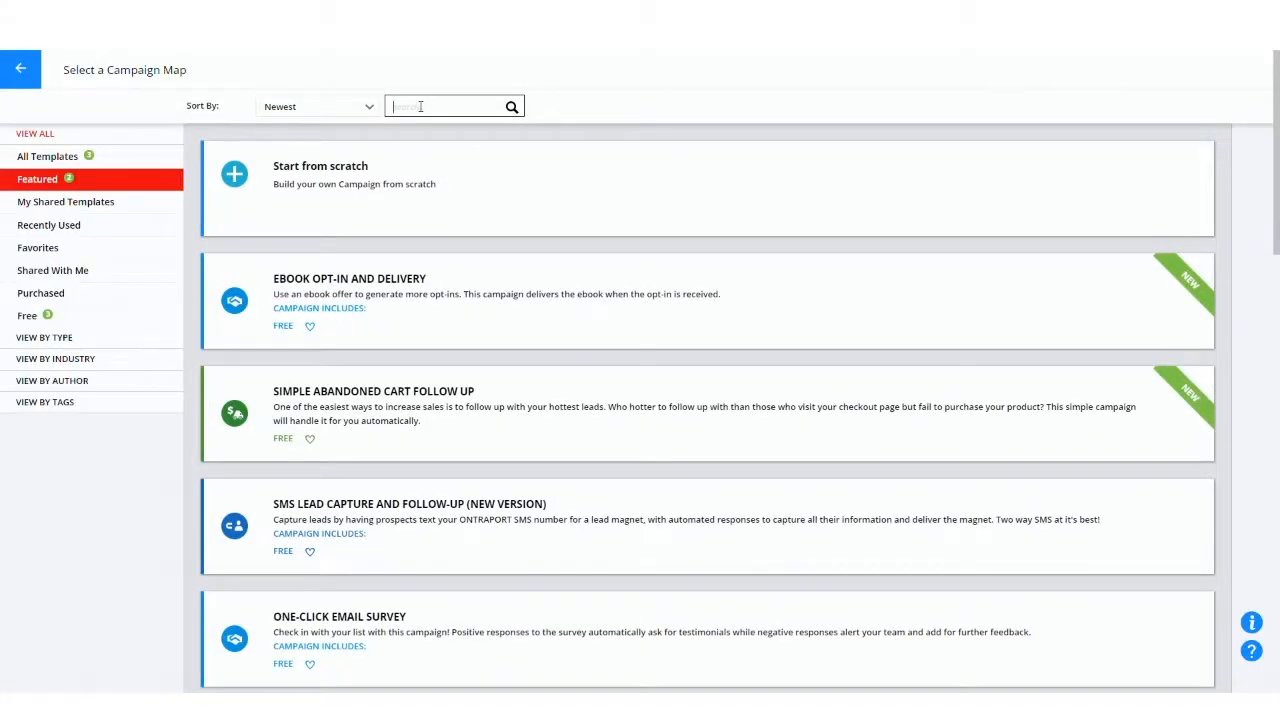
{"action": "type", "text": "scoring"}
{"action": "key", "text": "Return"}
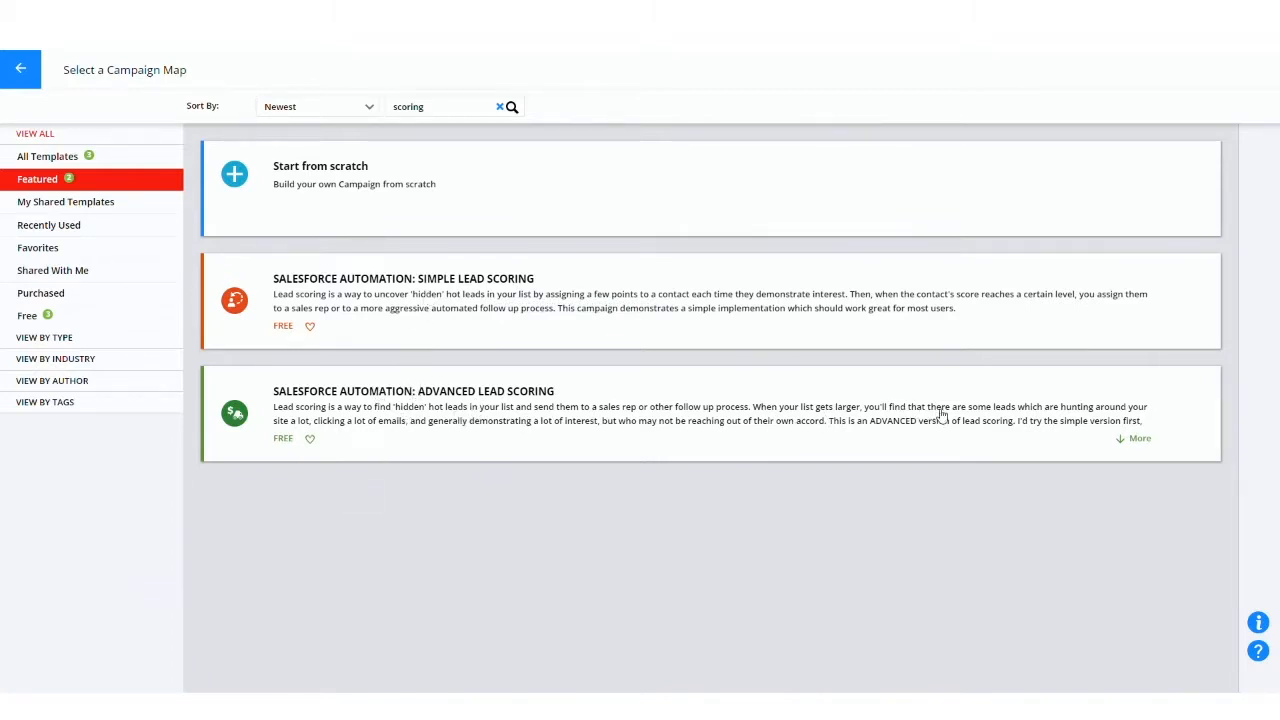
{"action": "left_click", "coordinate": [1138, 439]}
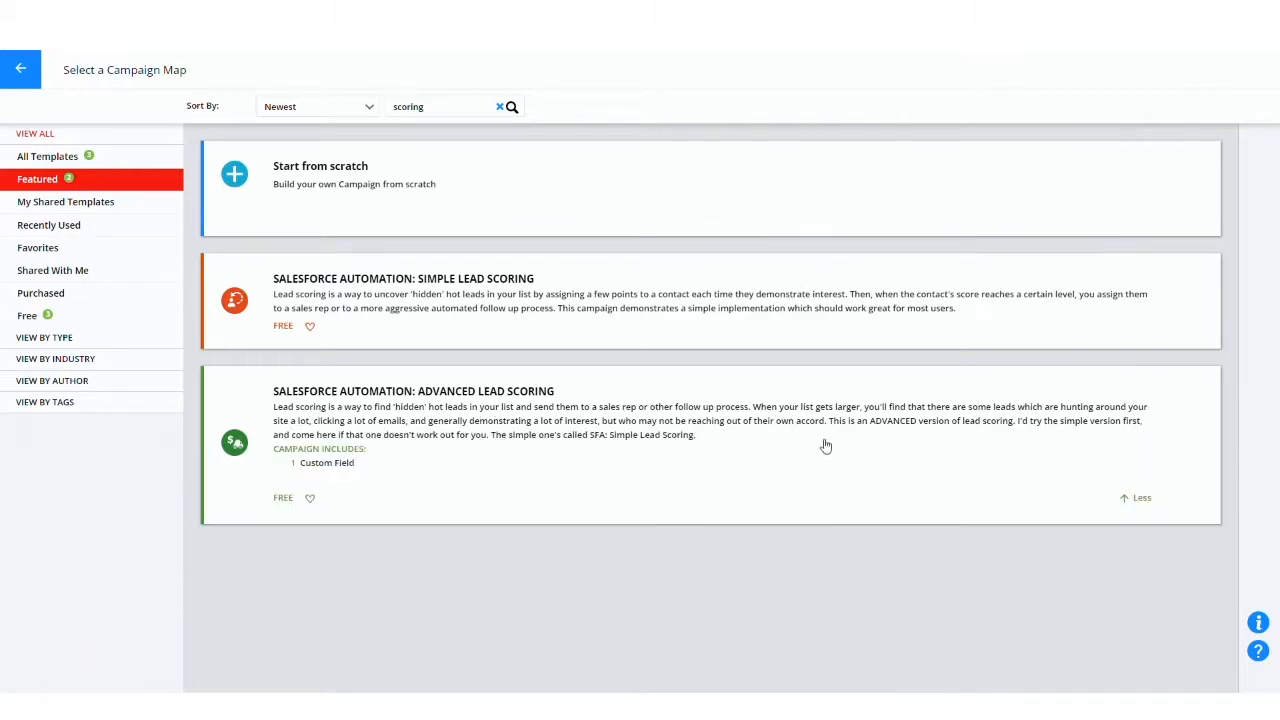
Step: Add the "Salesforce Automation: Simple Lead Scoring" template to the account and open the new campaign for editing
{"action": "left_click", "coordinate": [558, 311]}
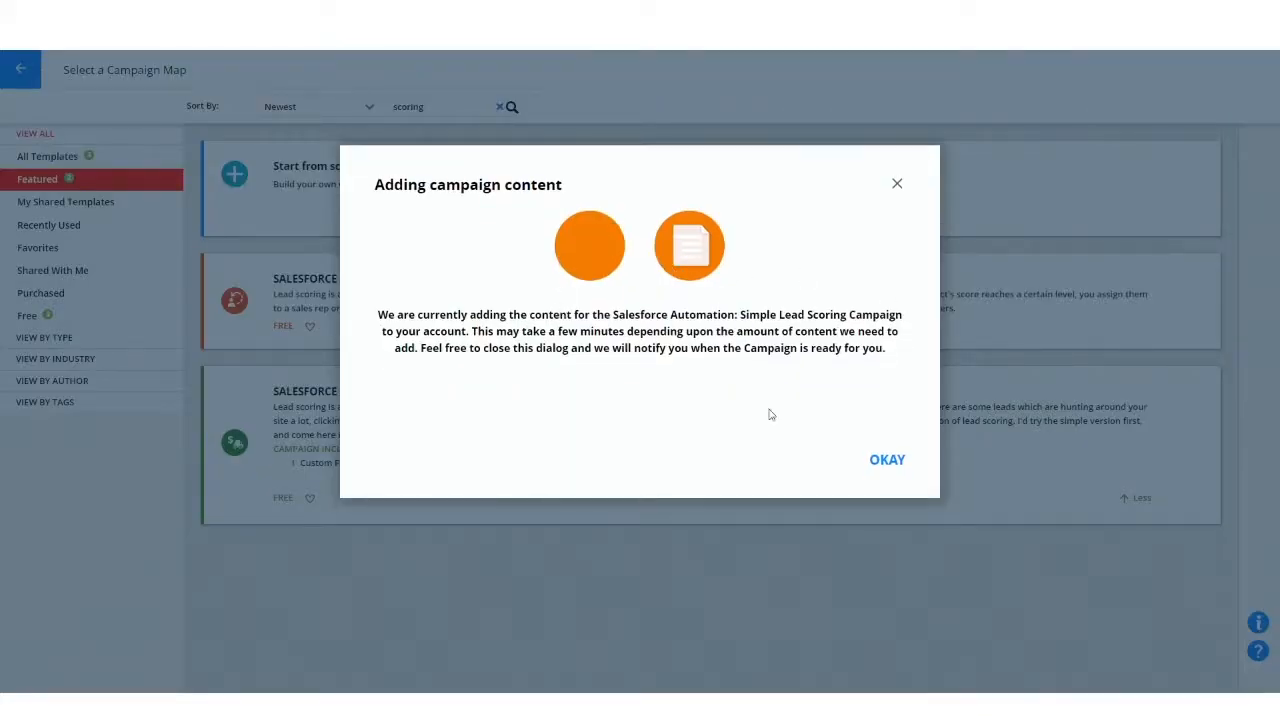
{"action": "left_click", "coordinate": [886, 461]}
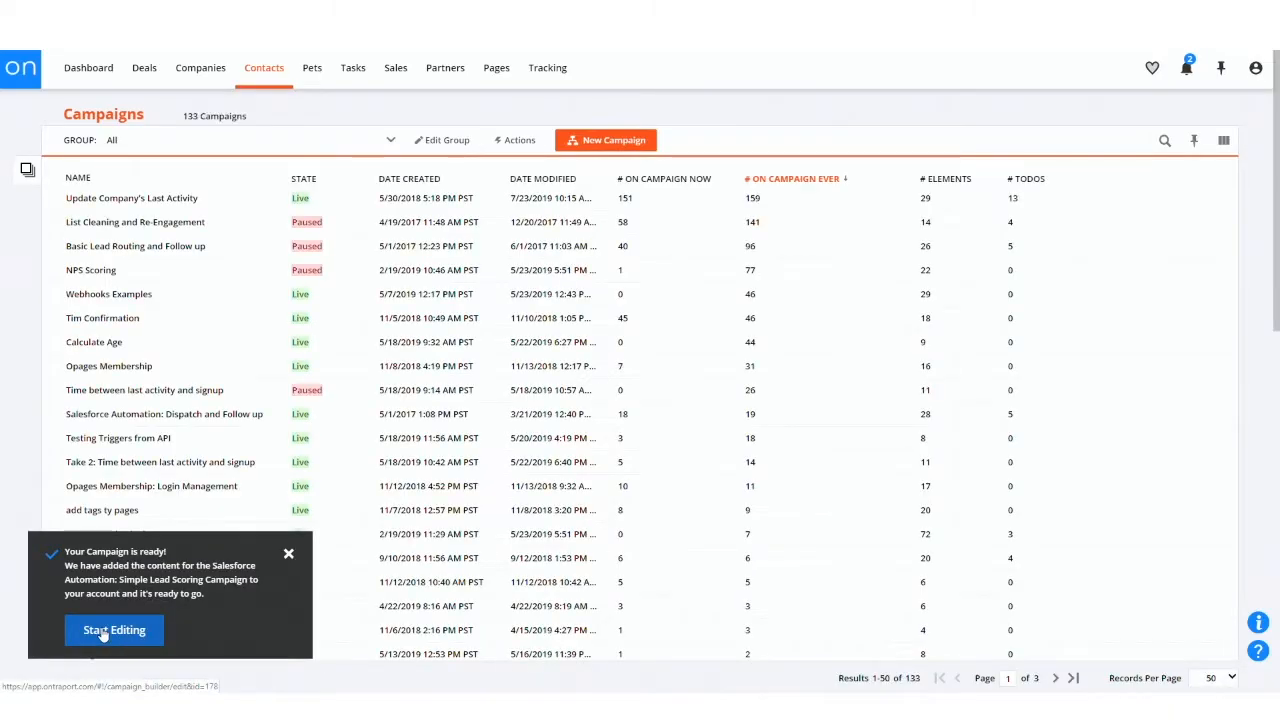
{"action": "left_click", "coordinate": [103, 631]}
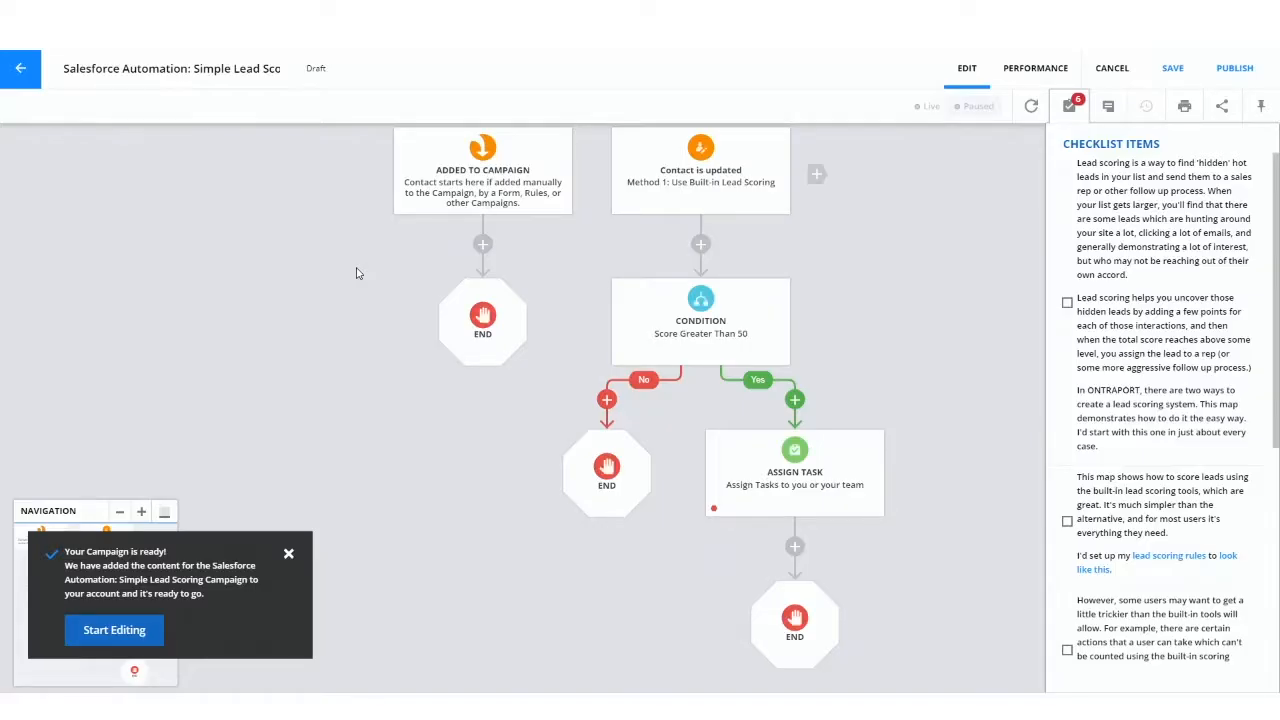
Step: Examine the campaign map and read through its checklist items on setting up simple lead scoring
{"action": "left_click", "coordinate": [1069, 106]}
{"action": "left_click_drag", "start_coordinate": [986, 320], "coordinate": [818, 354]}
{"action": "left_click", "coordinate": [1069, 106]}
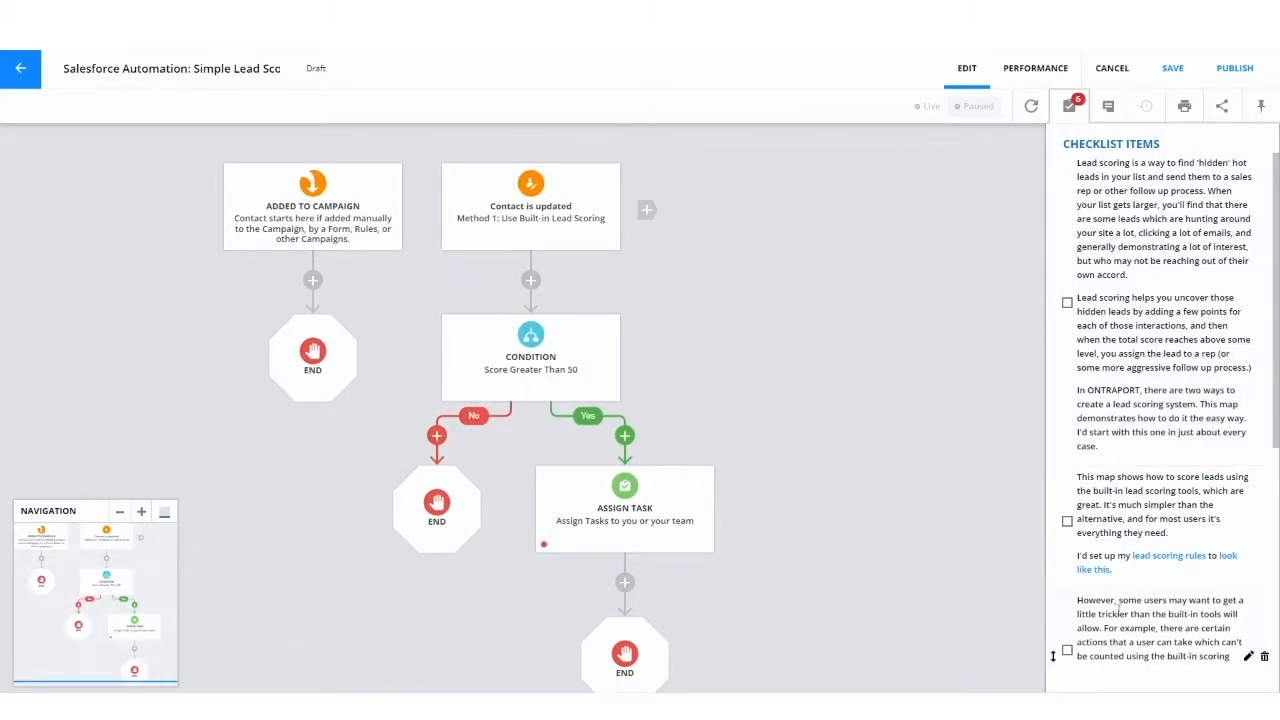
{"action": "scroll", "coordinate": [1198, 456], "scroll_direction": "down", "scroll_amount": 3}
{"action": "scroll", "coordinate": [1198, 456], "scroll_direction": "down", "scroll_amount": 1}
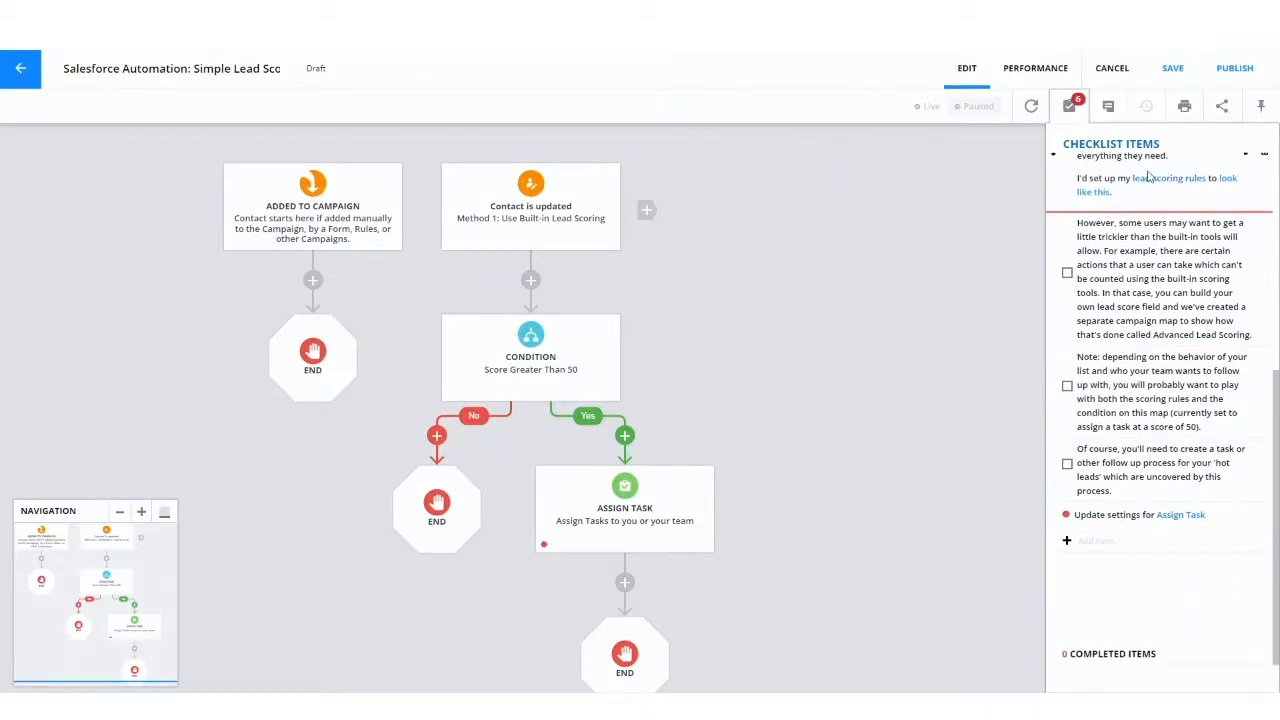
{"action": "scroll", "coordinate": [1165, 242], "scroll_direction": "up", "scroll_amount": 3}
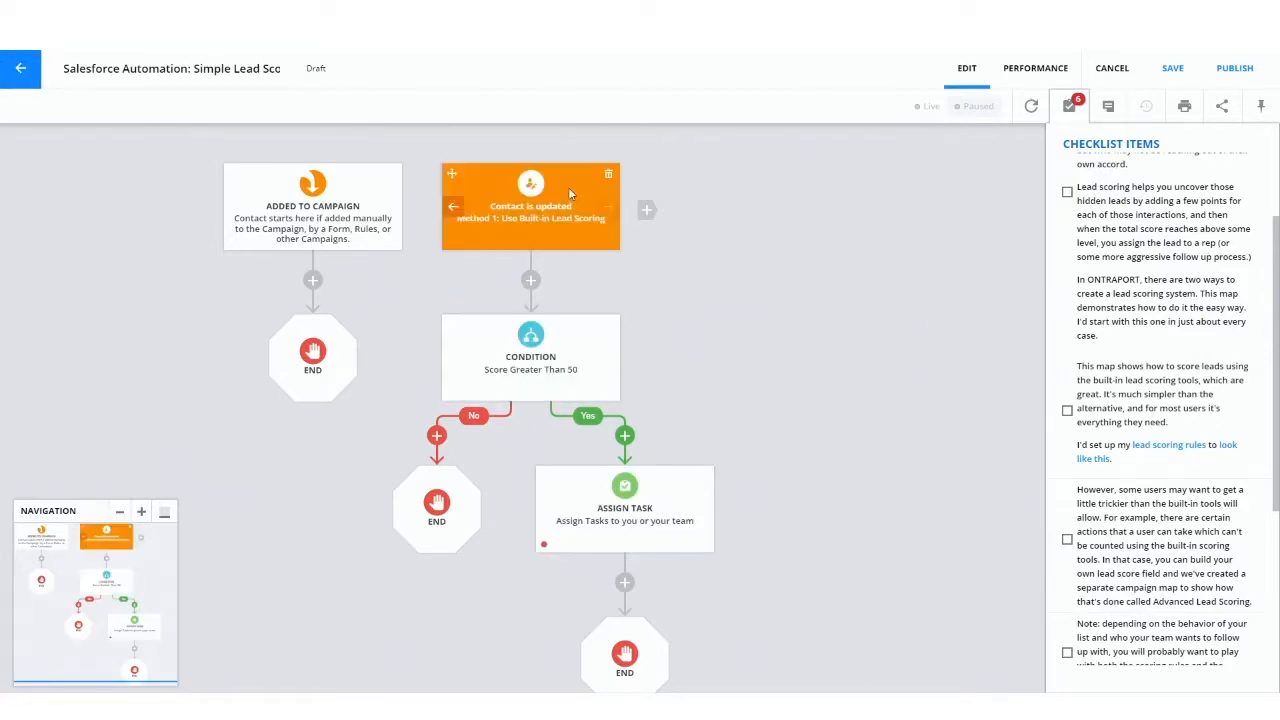
Step: Return to the campaigns list, start another new campaign, and search the templates for "scoring"
{"action": "left_click", "coordinate": [20, 68]}
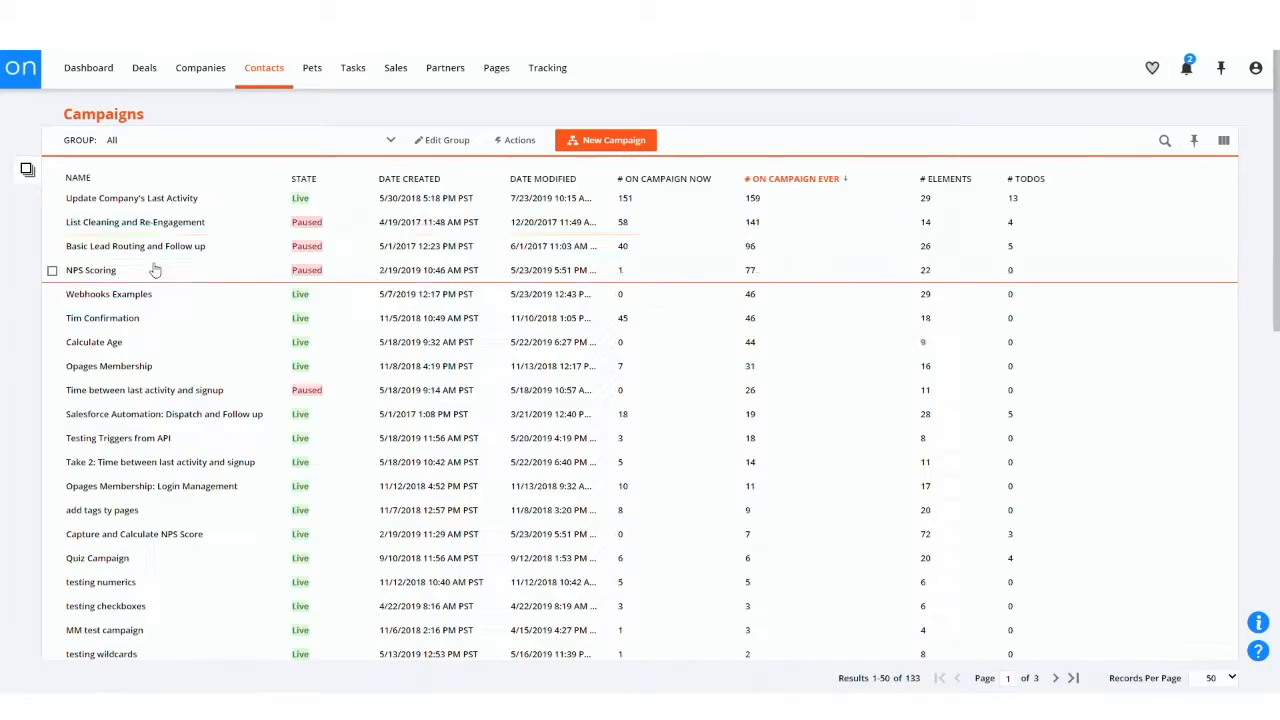
{"action": "left_click", "coordinate": [613, 143]}
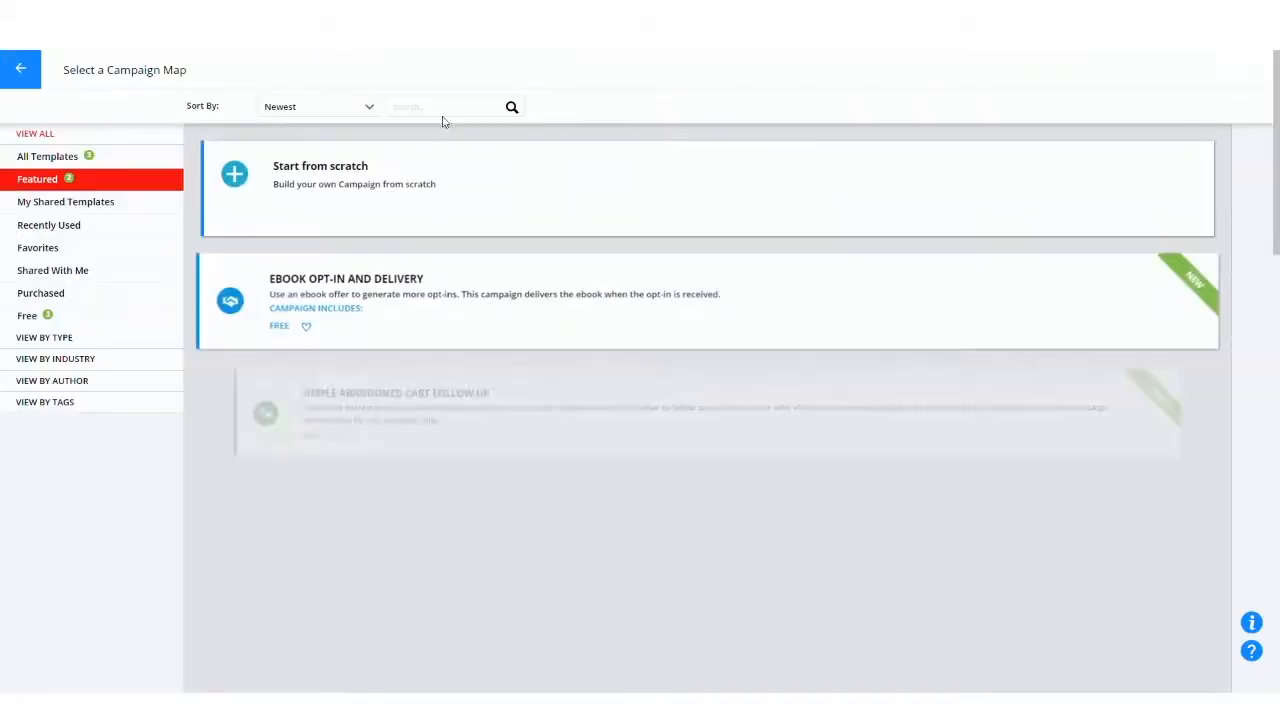
{"action": "left_click", "coordinate": [443, 114]}
{"action": "type", "text": "scoring"}
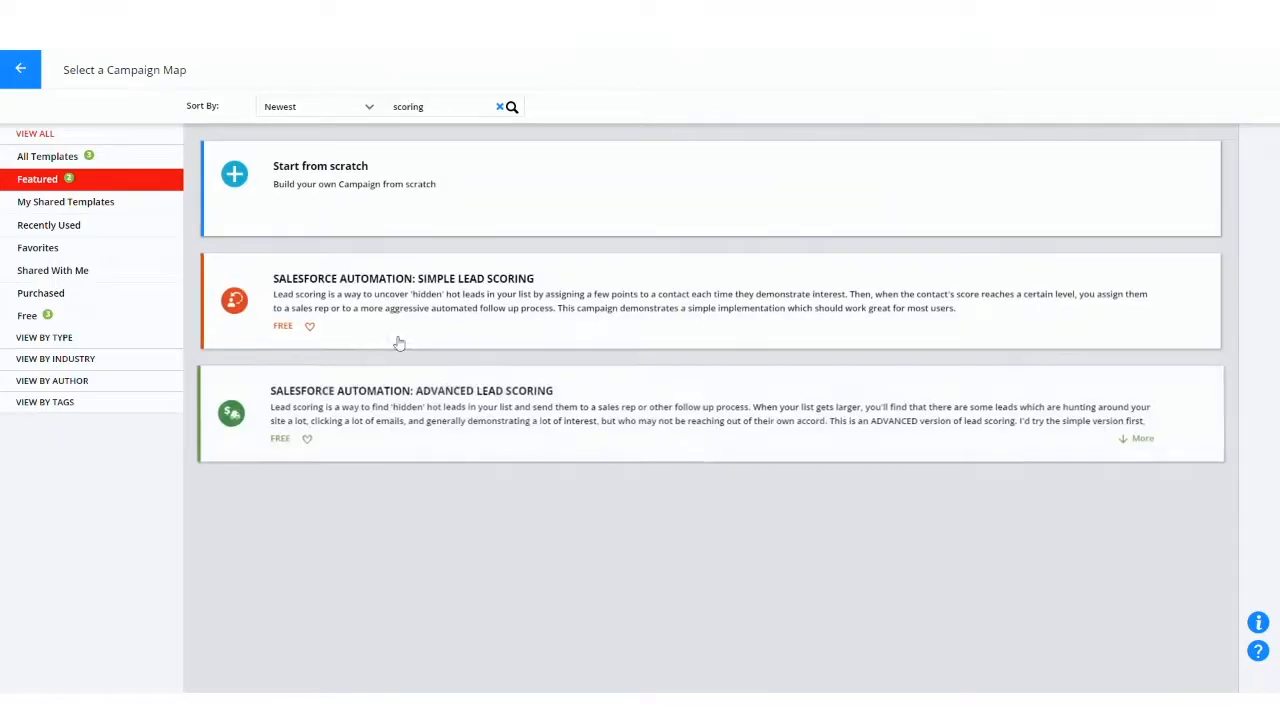
Step: Add the "Salesforce Automation: Advanced Lead Scoring" template with its content to the account and open the new campaign for editing
{"action": "left_click", "coordinate": [489, 428]}
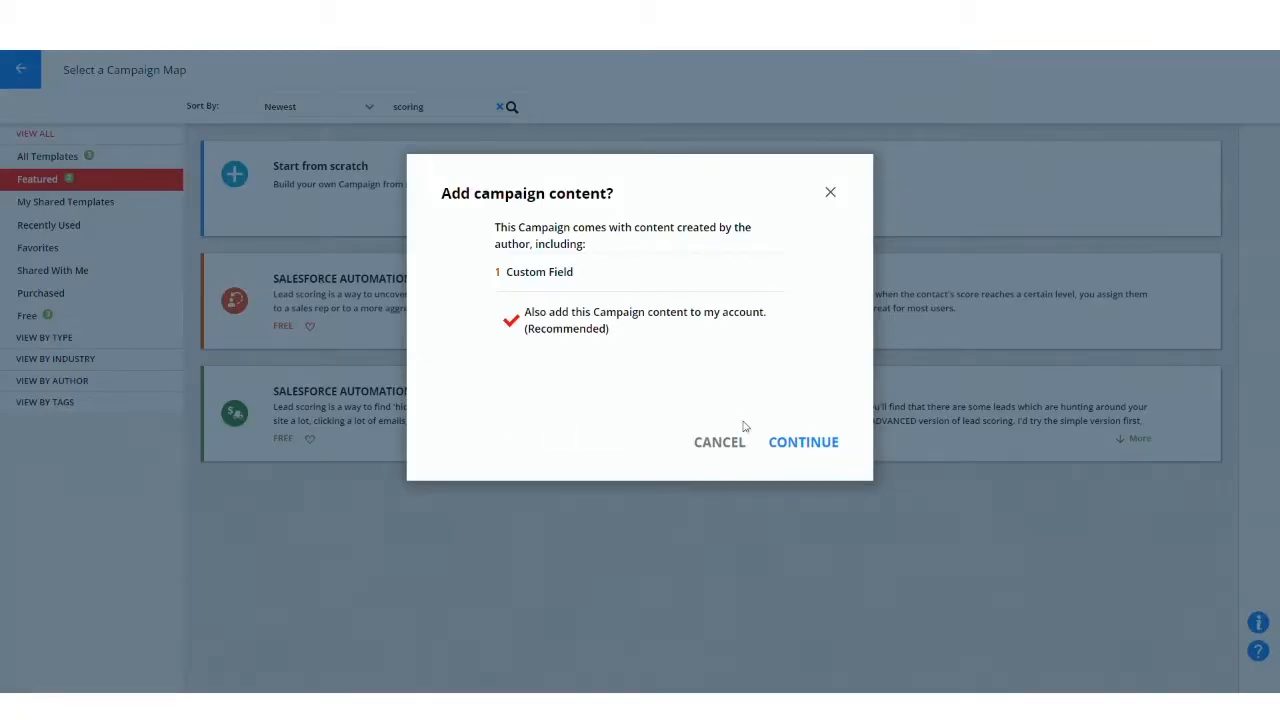
{"action": "left_click", "coordinate": [805, 444]}
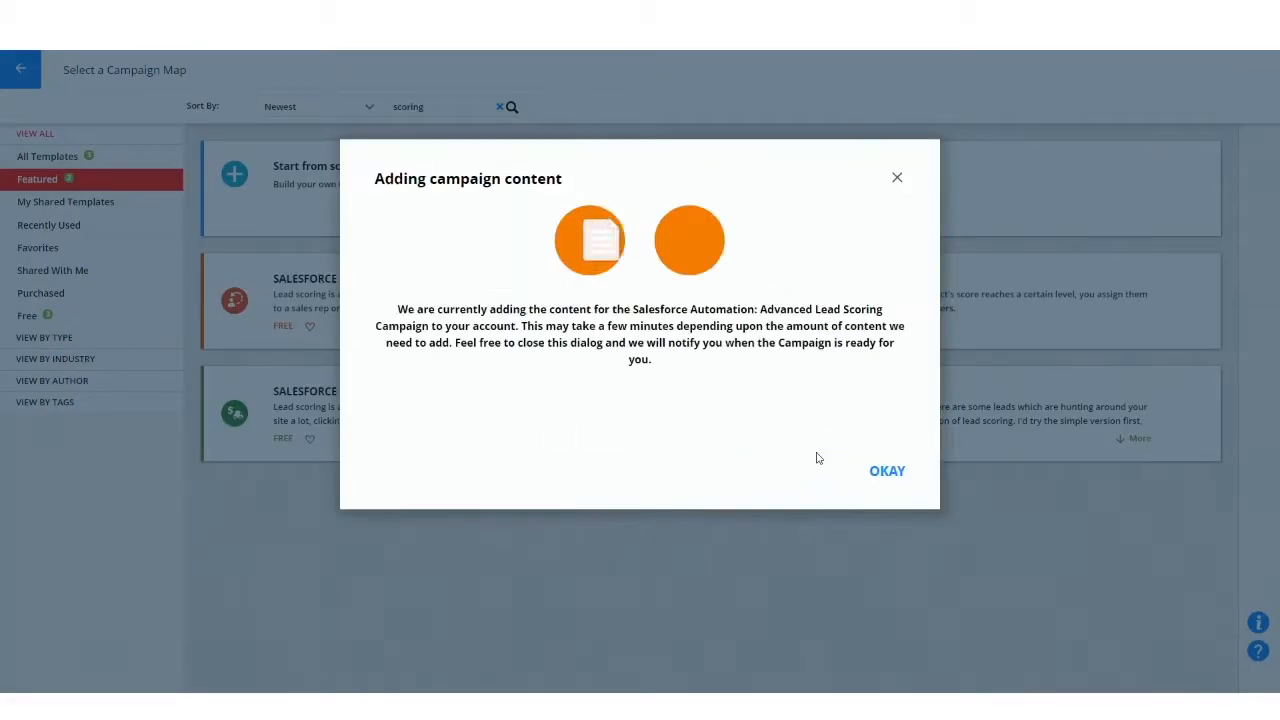
{"action": "left_click", "coordinate": [880, 473]}
{"action": "left_click", "coordinate": [317, 624]}
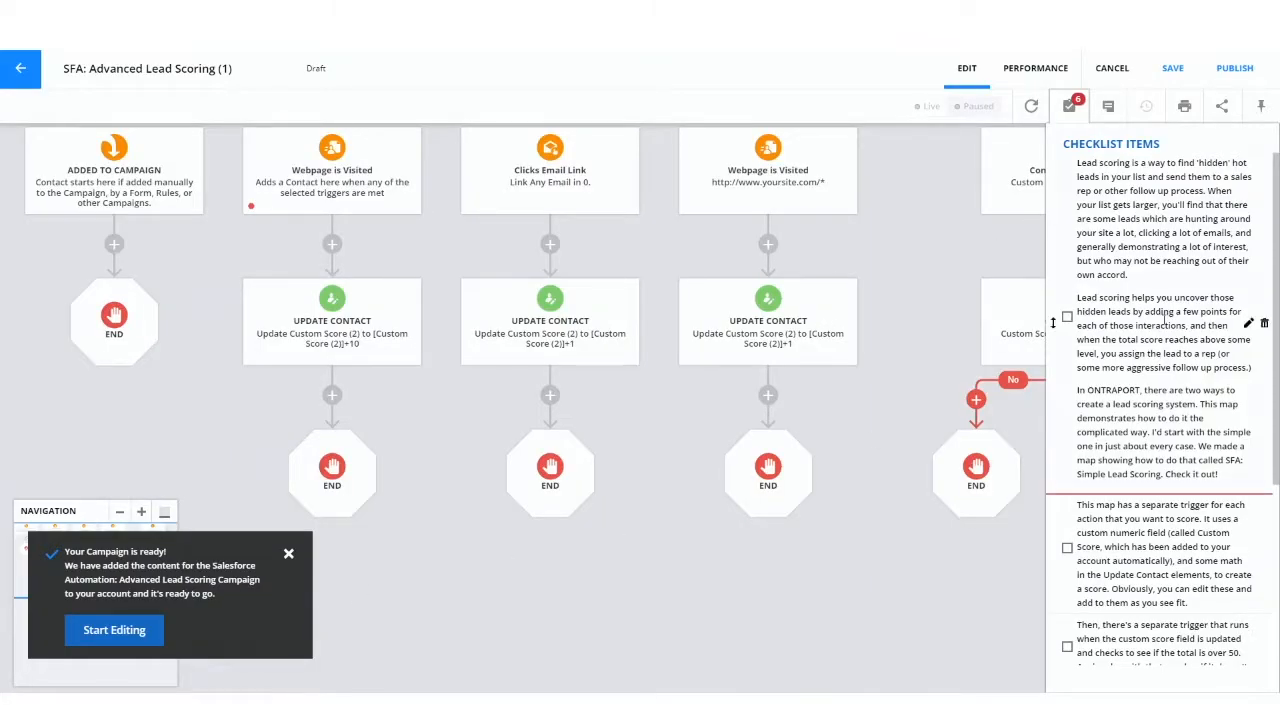
Step: Read through the checklist items on advanced lead scoring, then close the checklist and collapse the map's navigation overview
{"action": "scroll", "coordinate": [1165, 410], "scroll_direction": "down", "scroll_amount": 7}
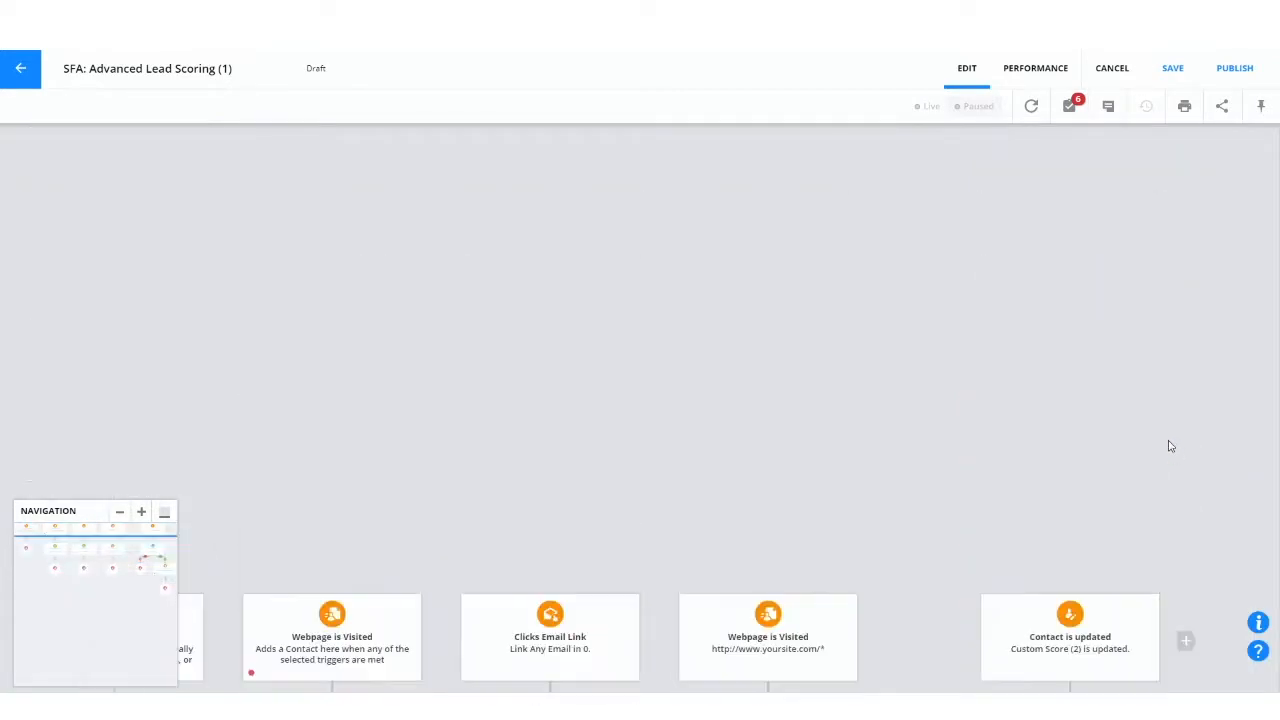
{"action": "left_click_drag", "start_coordinate": [400, 223], "coordinate": [491, 177]}
{"action": "left_click", "coordinate": [165, 511]}
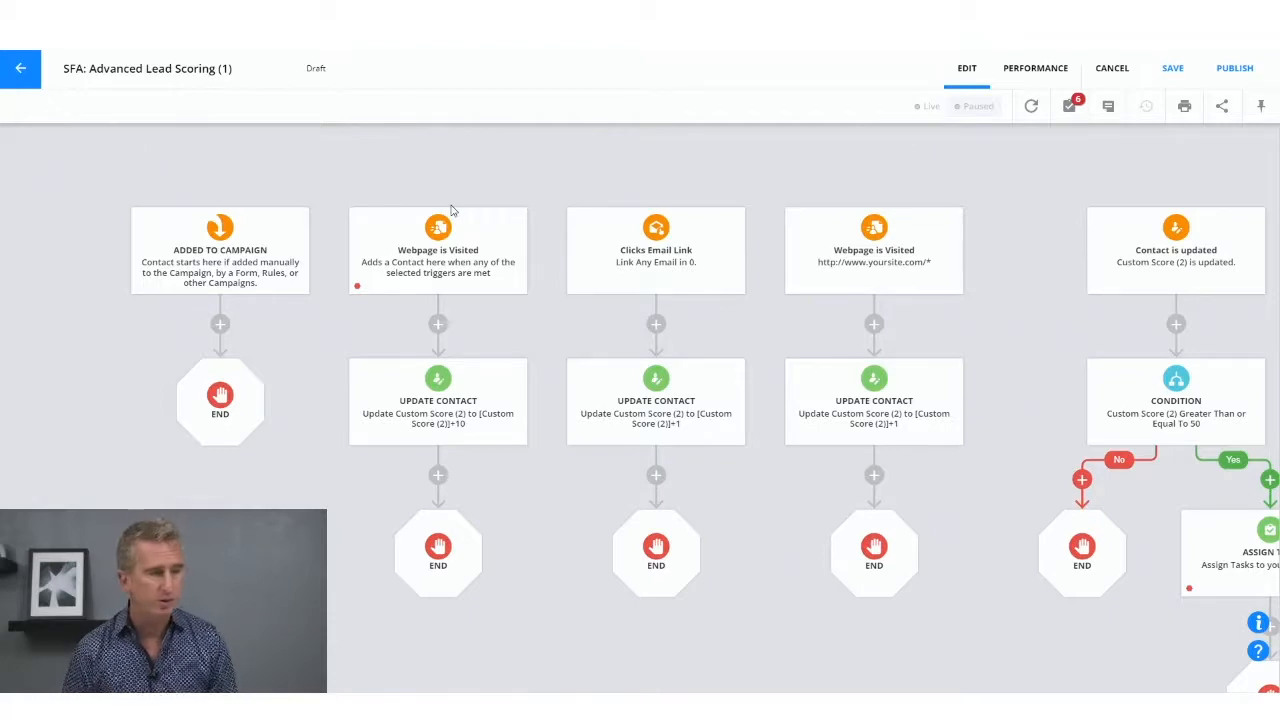
Step: Examine the settings of the first Webpage is Visited trigger and of the Update Contact element directly beneath it
{"action": "left_click", "coordinate": [451, 212]}
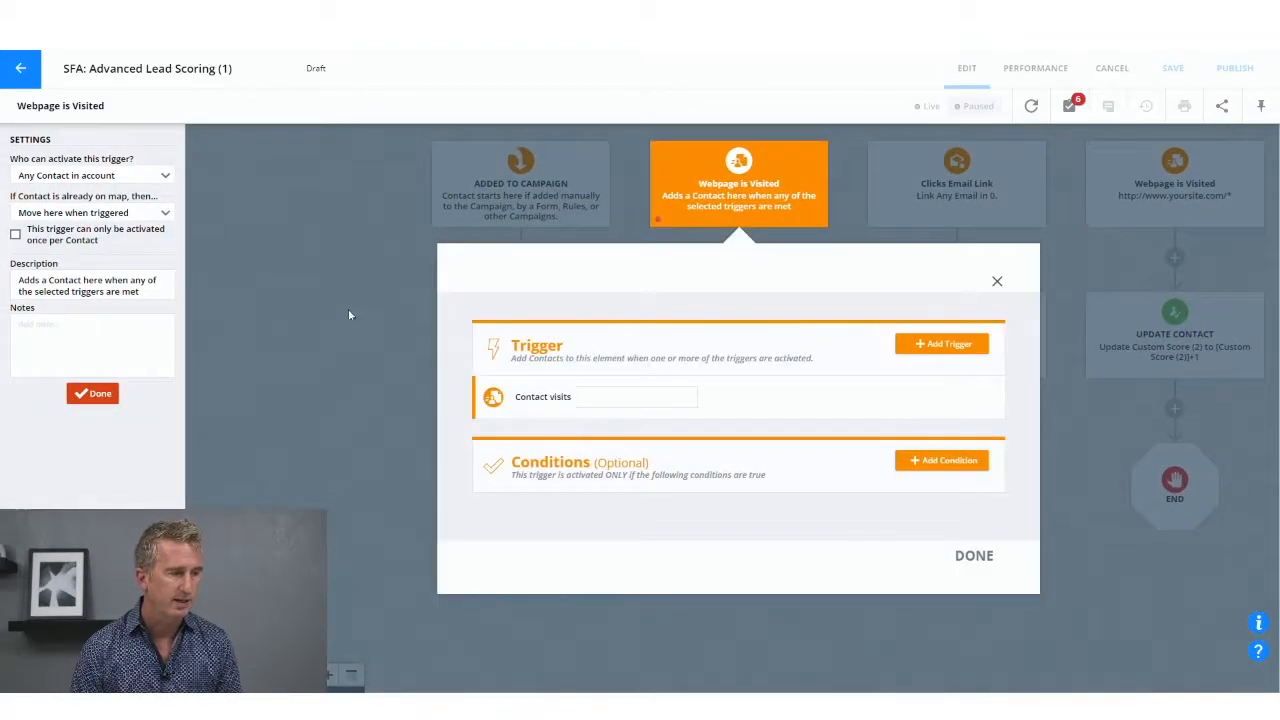
{"action": "left_click", "coordinate": [585, 404]}
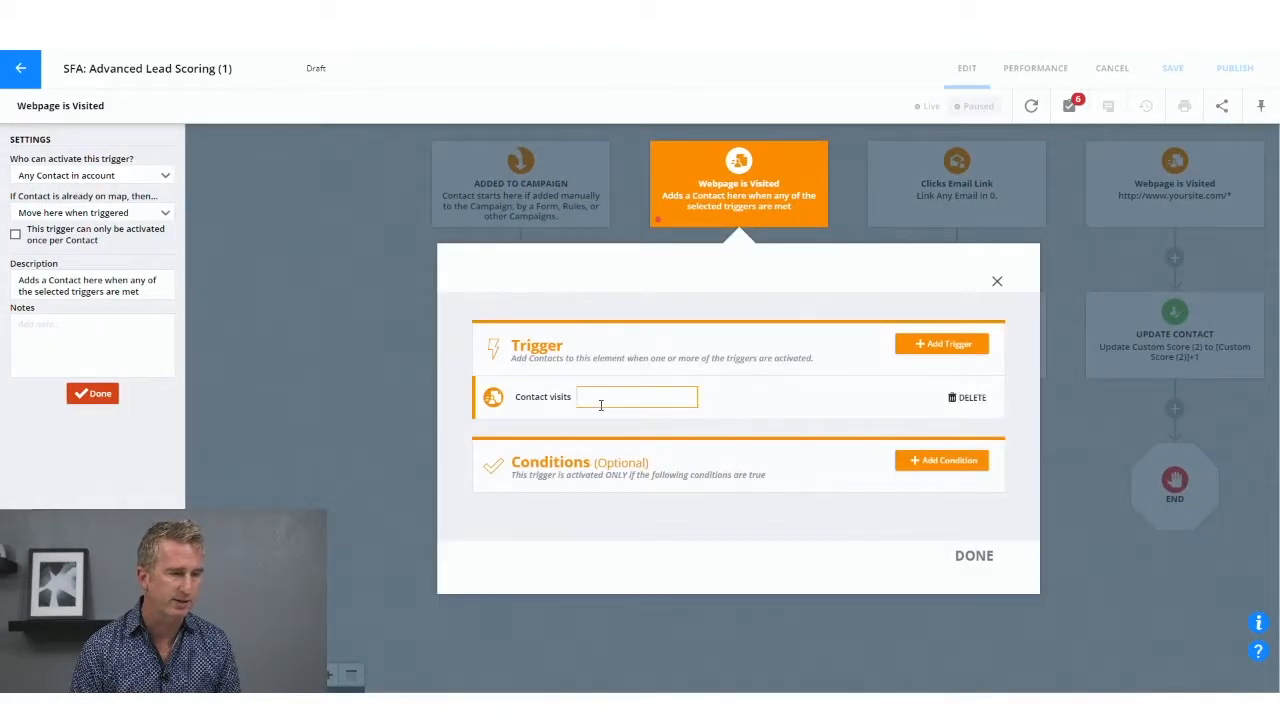
{"action": "left_click", "coordinate": [212, 299]}
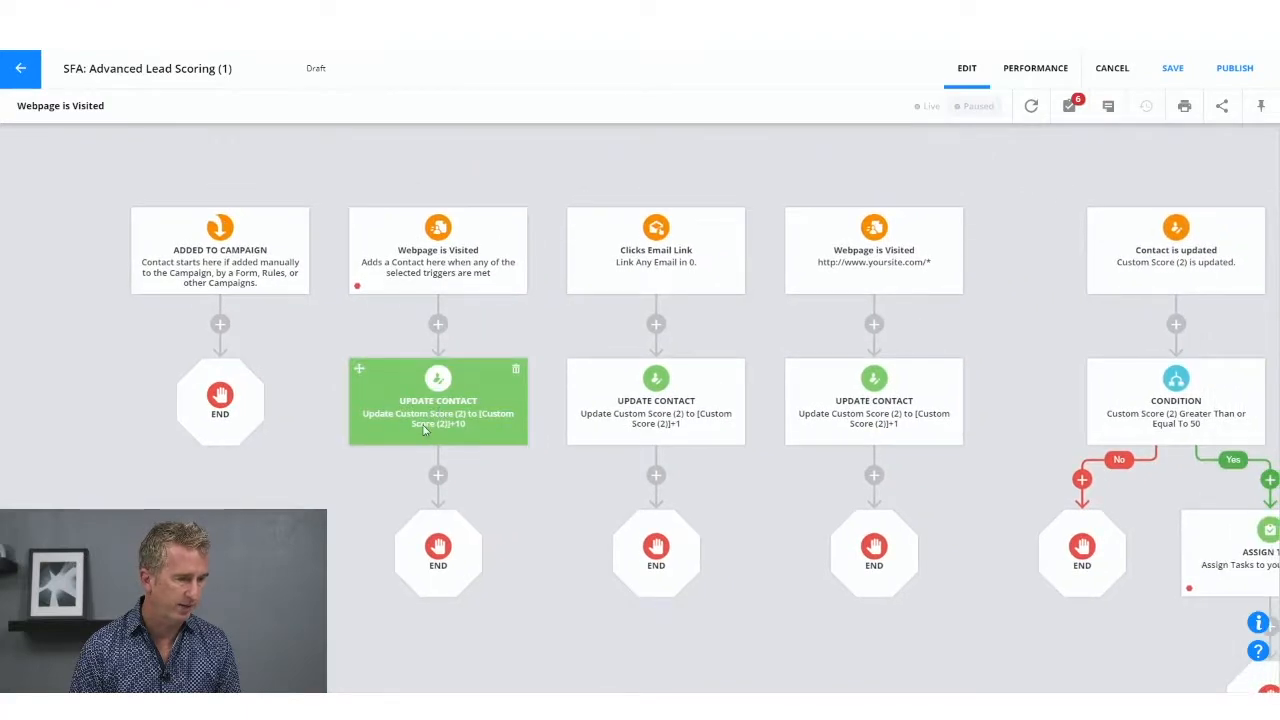
{"action": "left_click", "coordinate": [424, 427]}
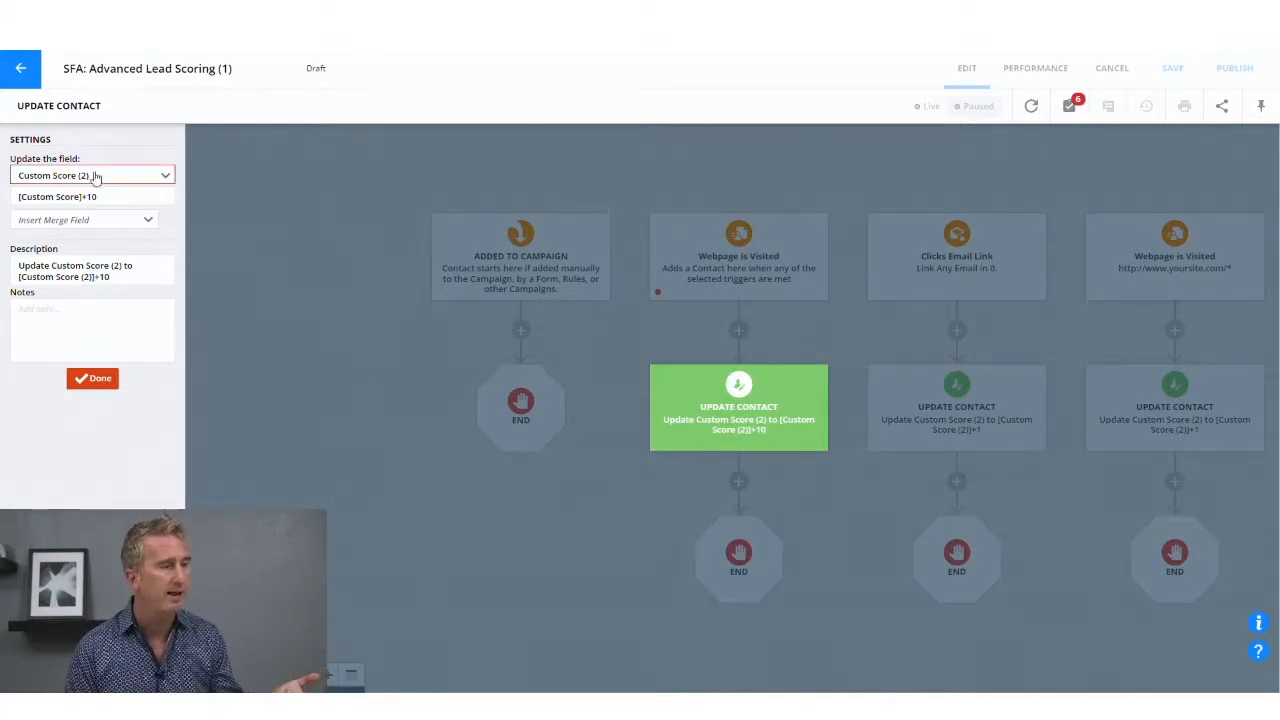
{"action": "left_click", "coordinate": [801, 204]}
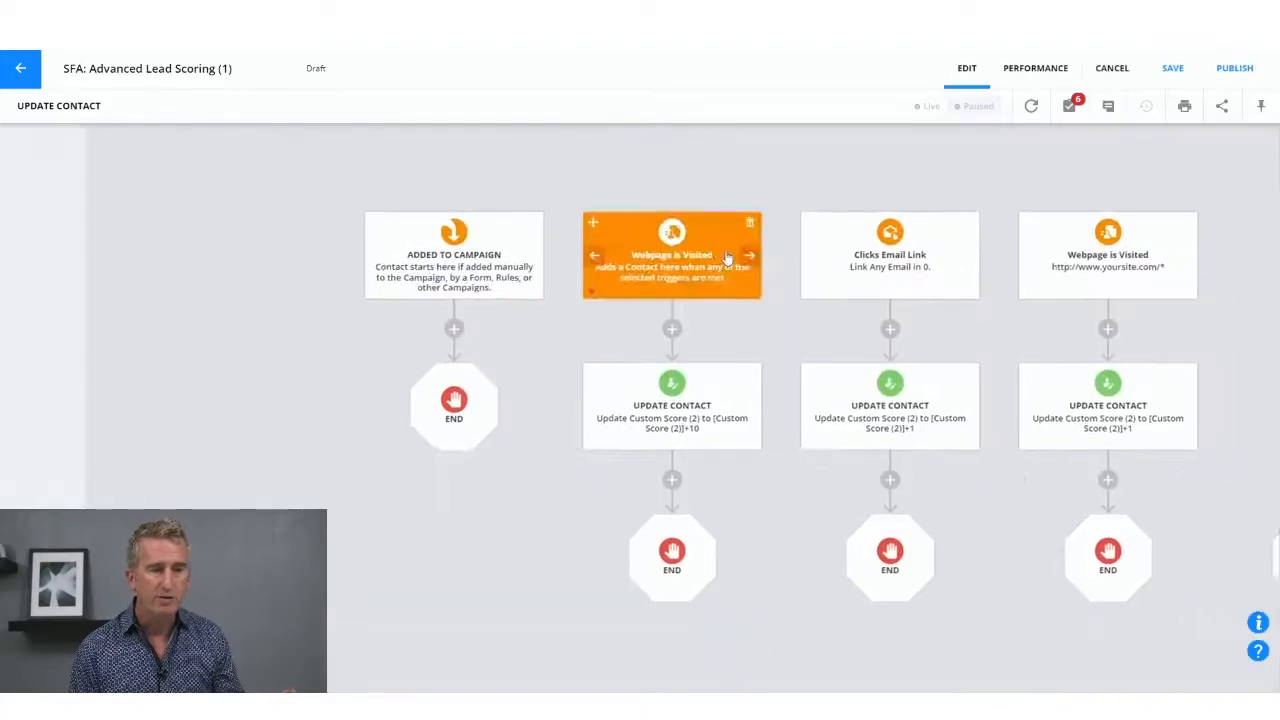
{"action": "left_click_drag", "start_coordinate": [973, 287], "coordinate": [632, 303]}
{"action": "left_click_drag", "start_coordinate": [739, 303], "coordinate": [1016, 284]}
{"action": "left_click", "coordinate": [339, 424]}
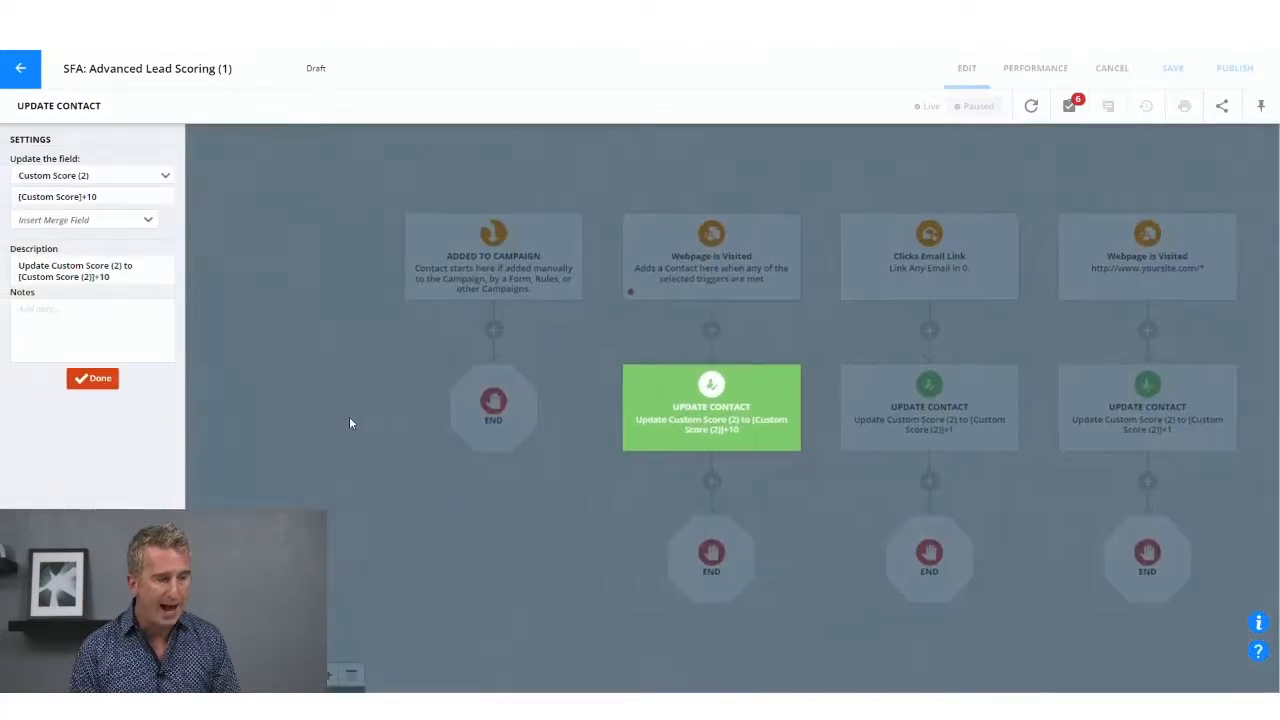
{"action": "left_click", "coordinate": [57, 200]}
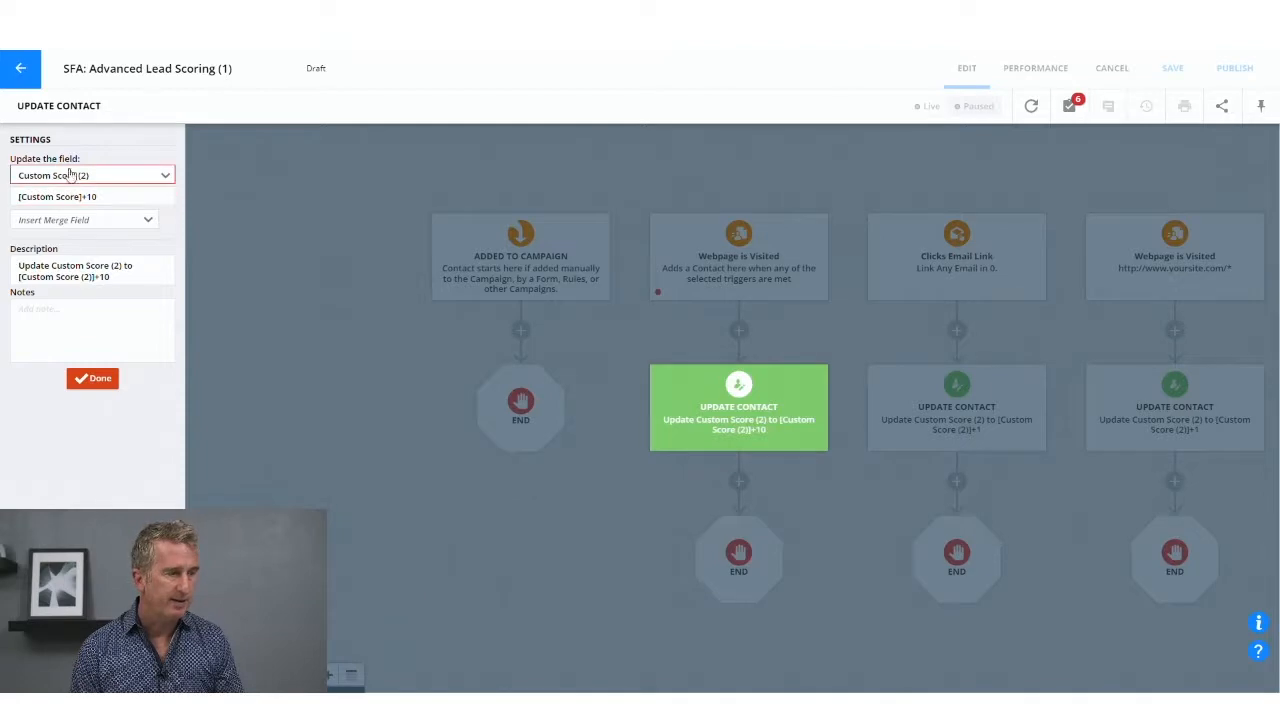
{"action": "left_click", "coordinate": [746, 285]}
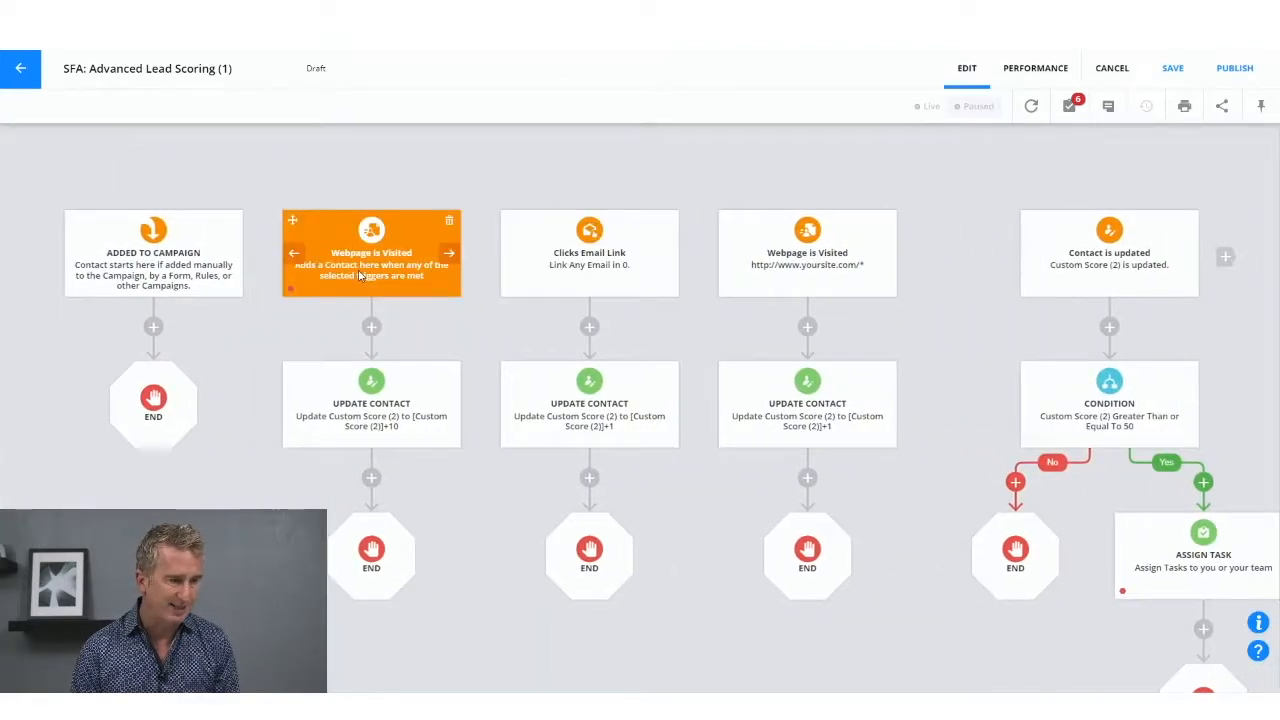
Step: Replace the first Webpage is Visited trigger's condition with "Visits a Landing Page", using the landing page "!Welcome to ONTRAPORT -VL"
{"action": "left_click", "coordinate": [363, 275]}
{"action": "left_click", "coordinate": [603, 398]}
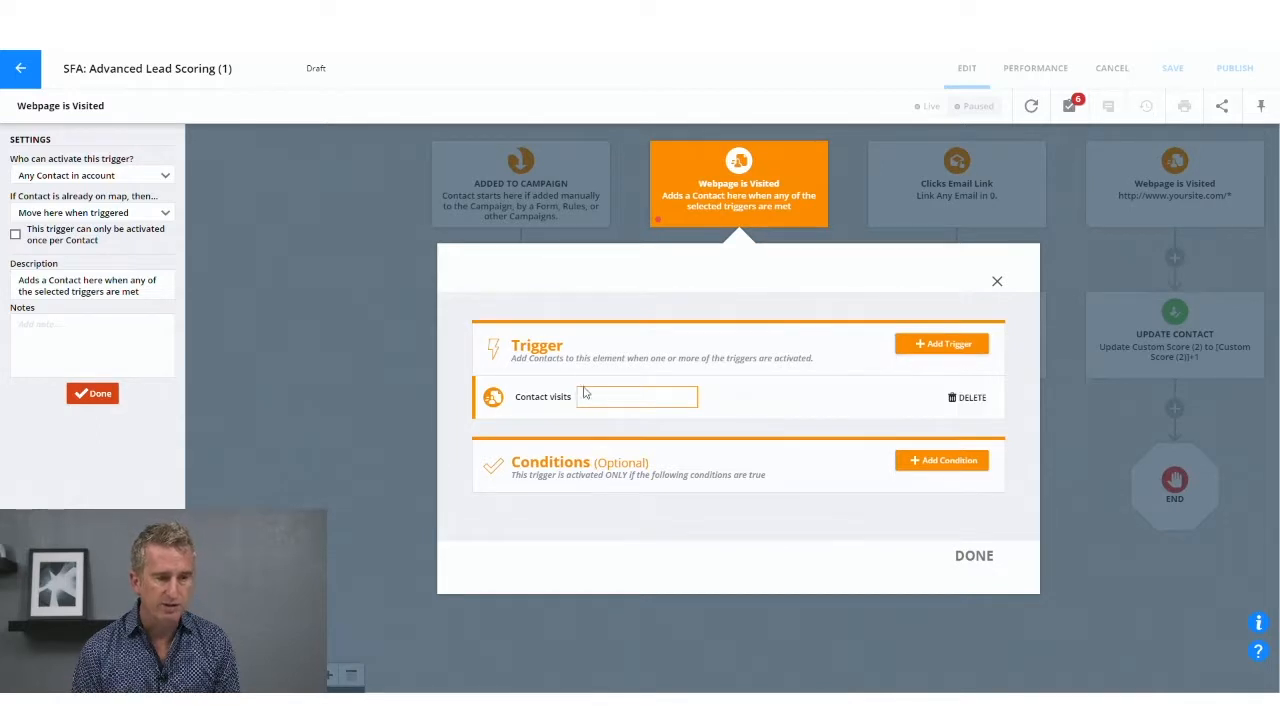
{"action": "left_click", "coordinate": [937, 350]}
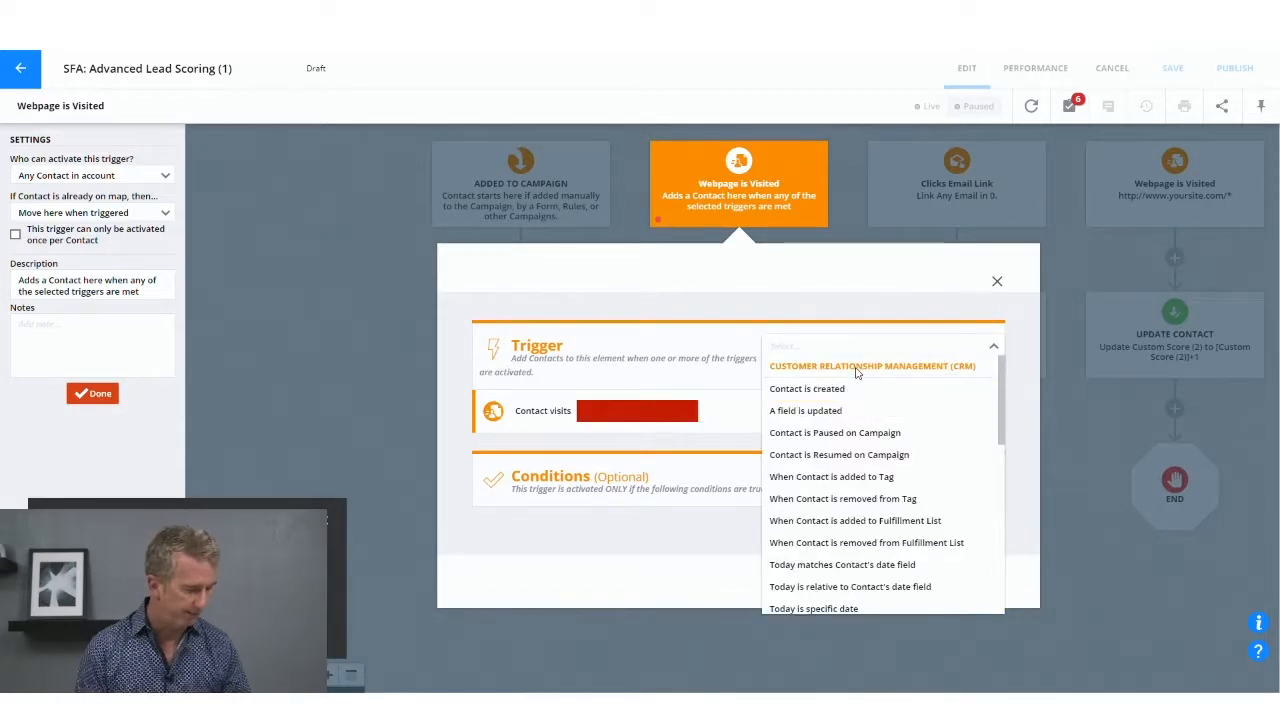
{"action": "type", "text": "page"}
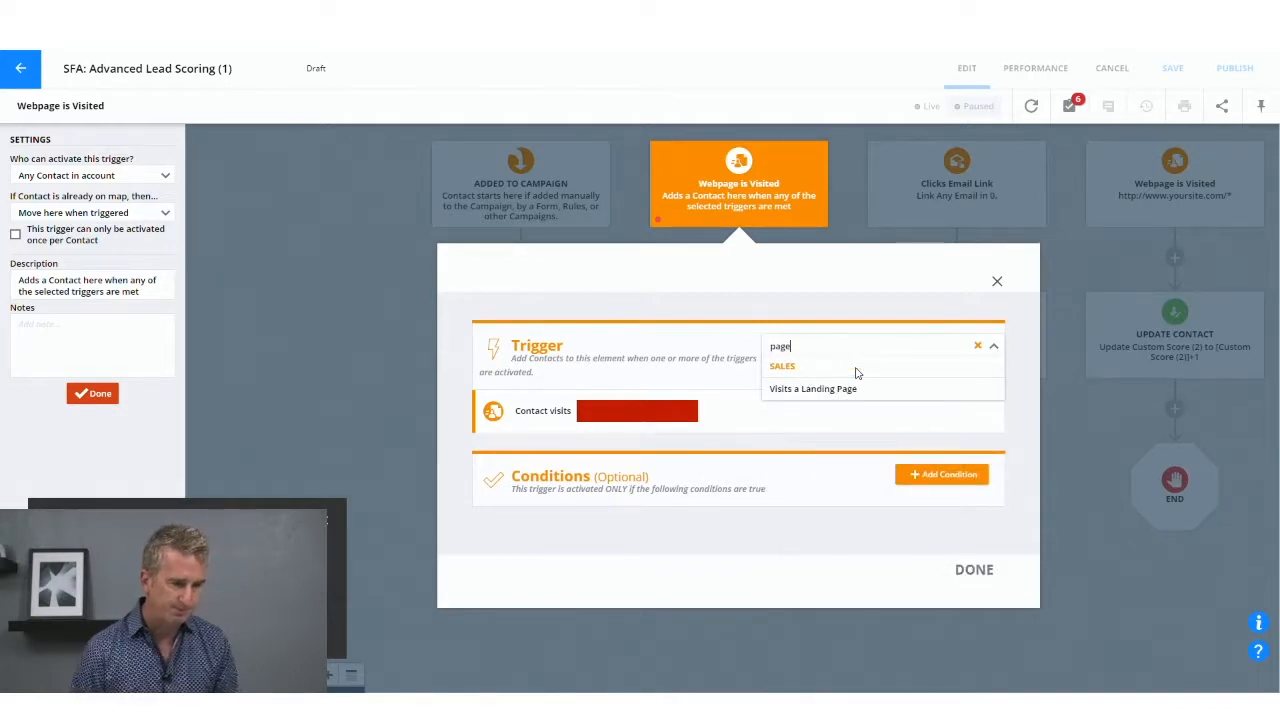
{"action": "left_click", "coordinate": [850, 389]}
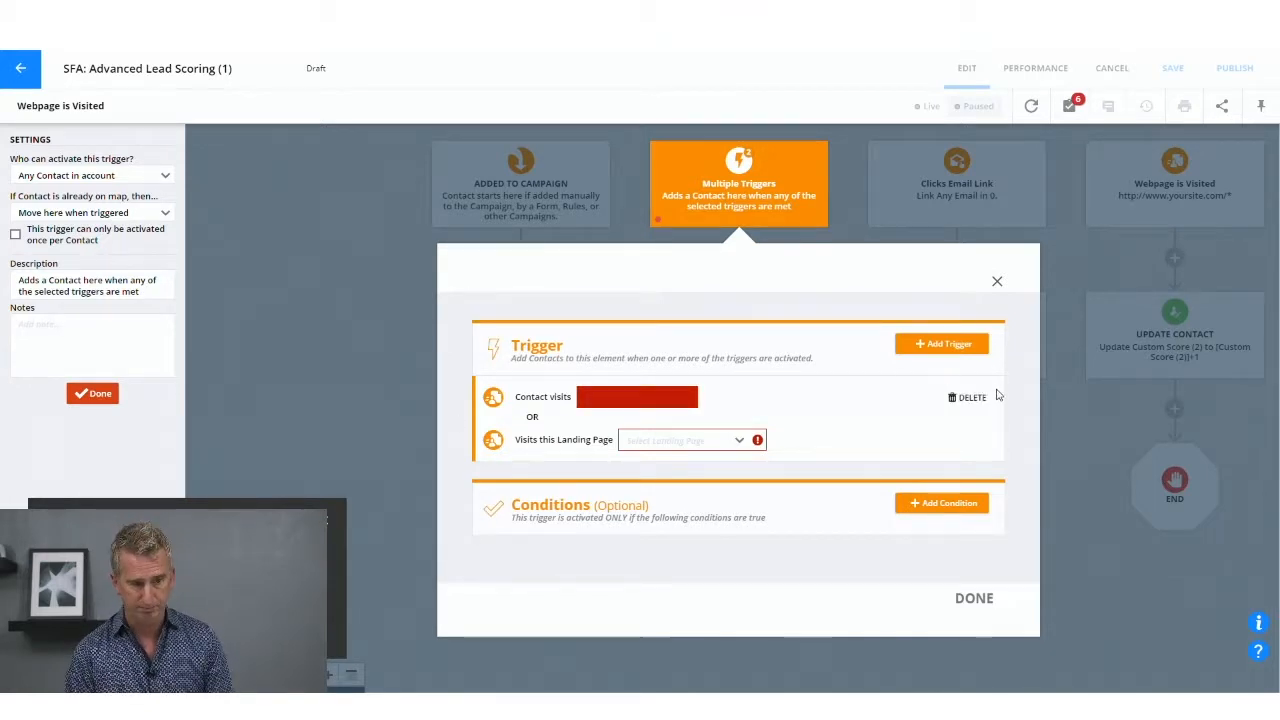
{"action": "left_click", "coordinate": [972, 398]}
{"action": "left_click", "coordinate": [684, 401]}
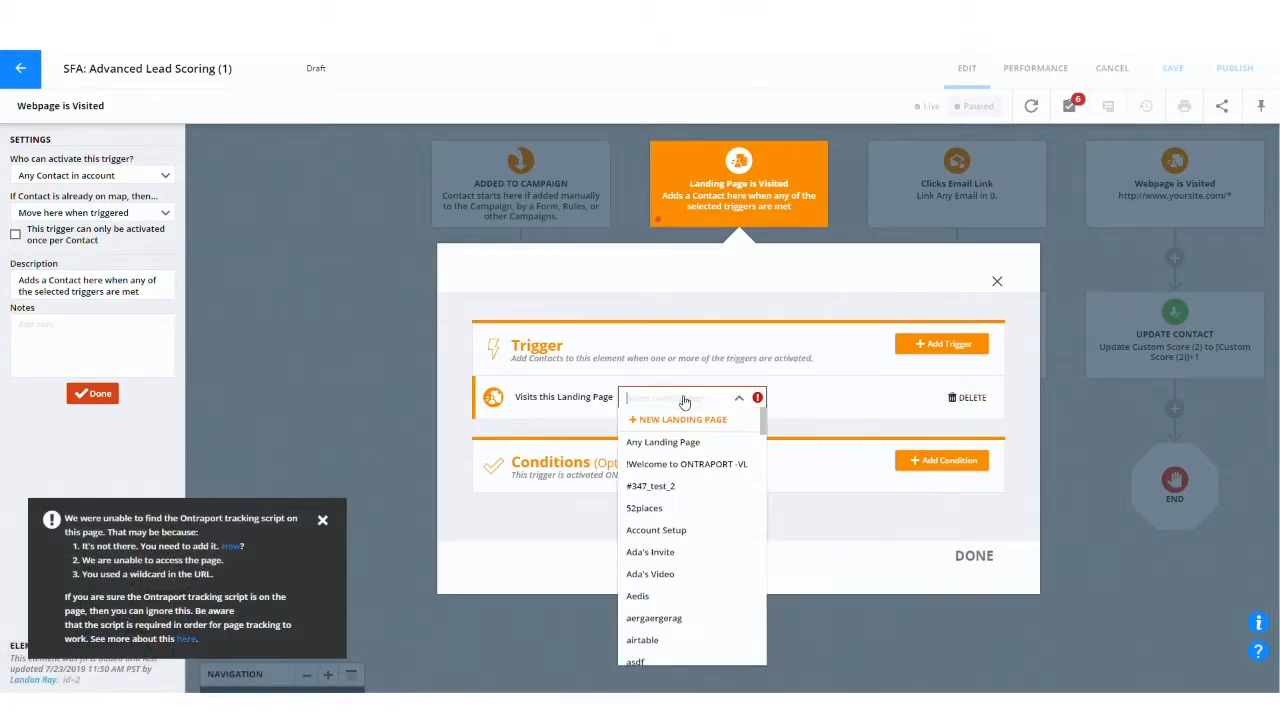
{"action": "left_click", "coordinate": [660, 464]}
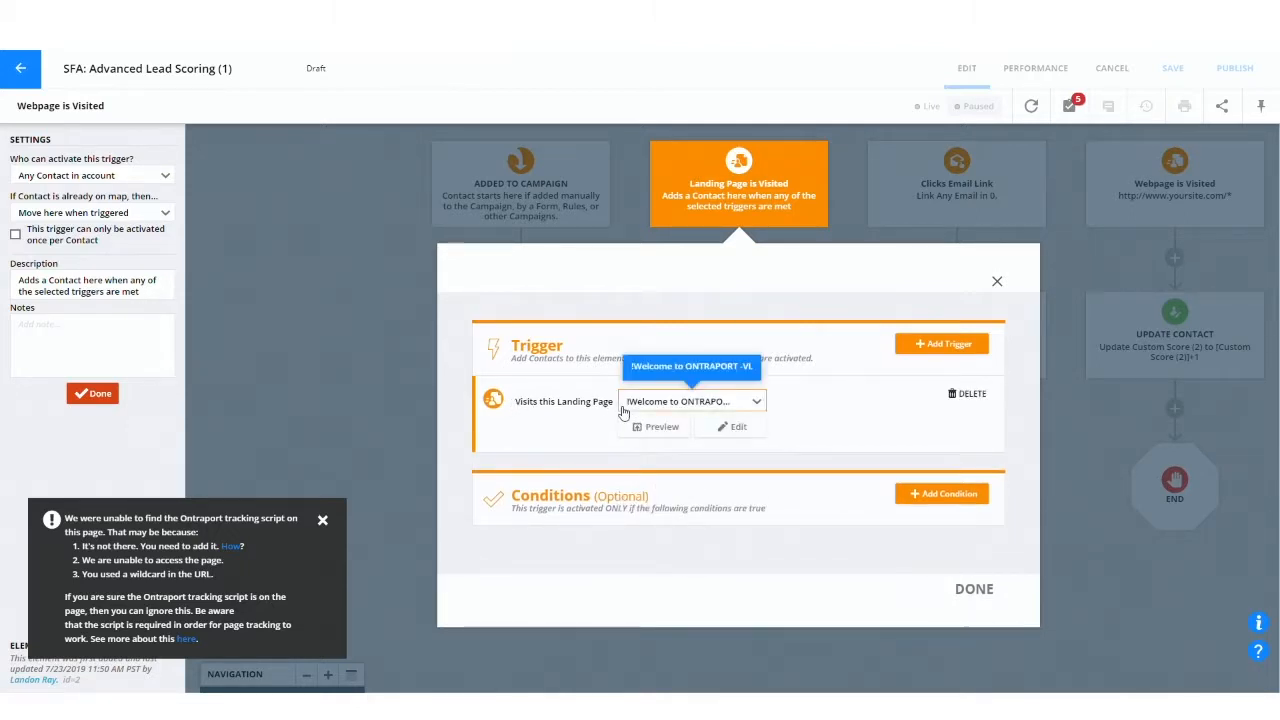
{"action": "left_click", "coordinate": [965, 587]}
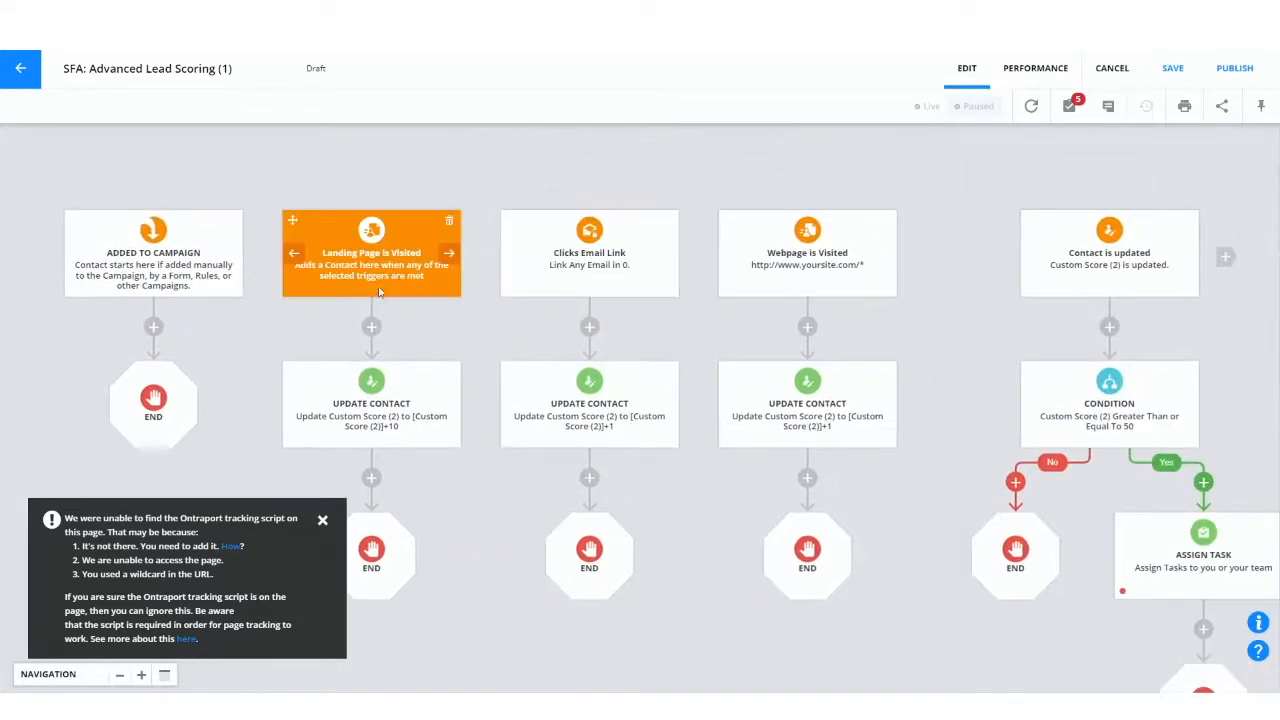
Step: Review the Landing Page is Visited trigger's setting for contacts that are already on the map
{"action": "left_click_drag", "start_coordinate": [292, 343], "coordinate": [643, 237]}
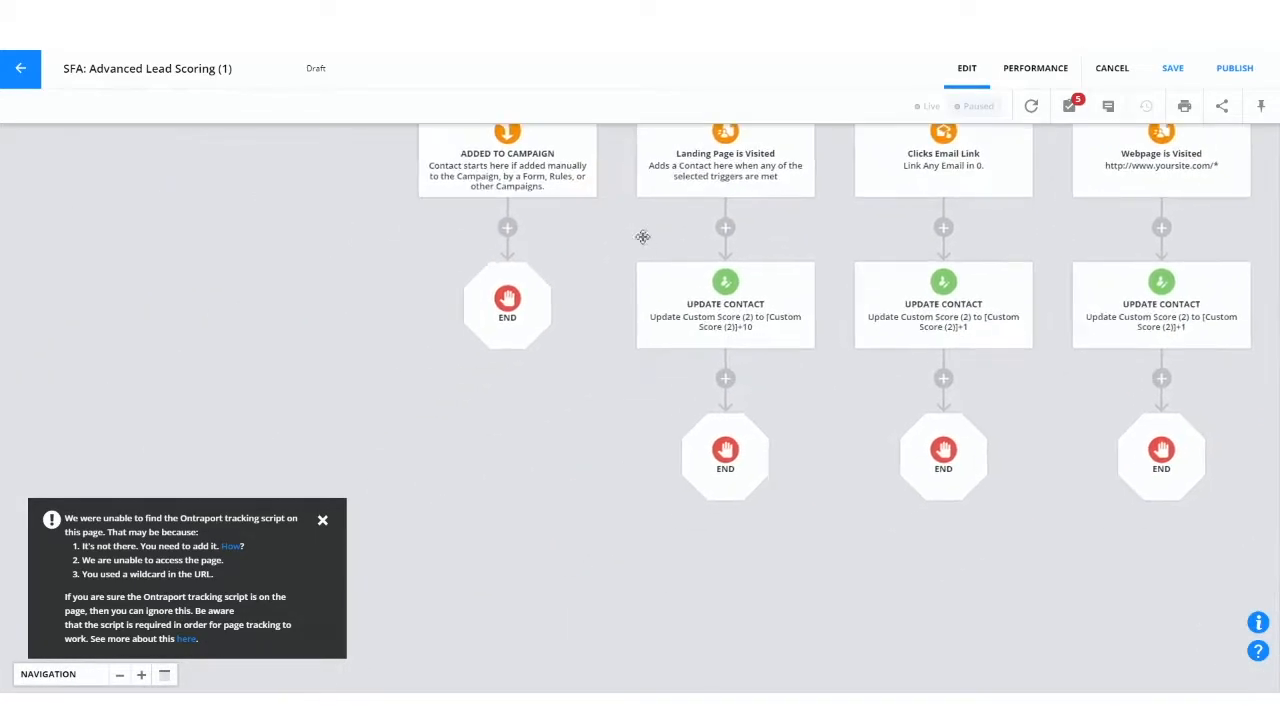
{"action": "left_click", "coordinate": [720, 170]}
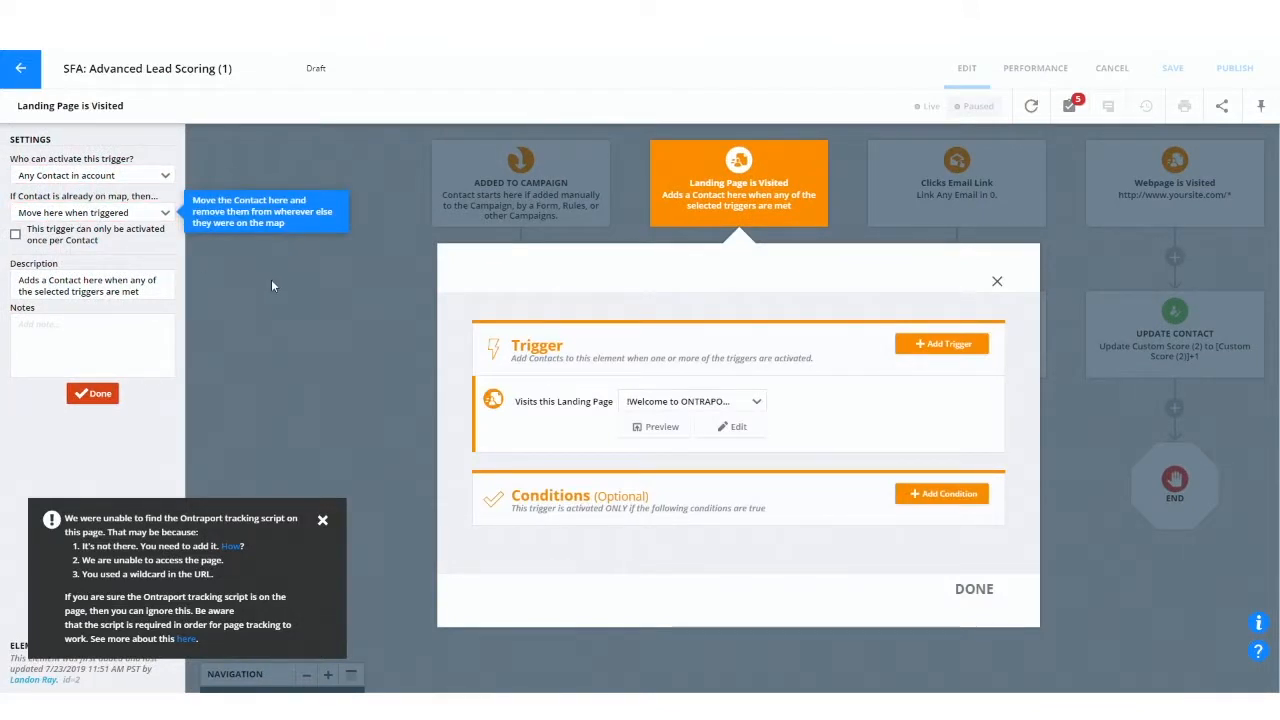
{"action": "left_click", "coordinate": [340, 287]}
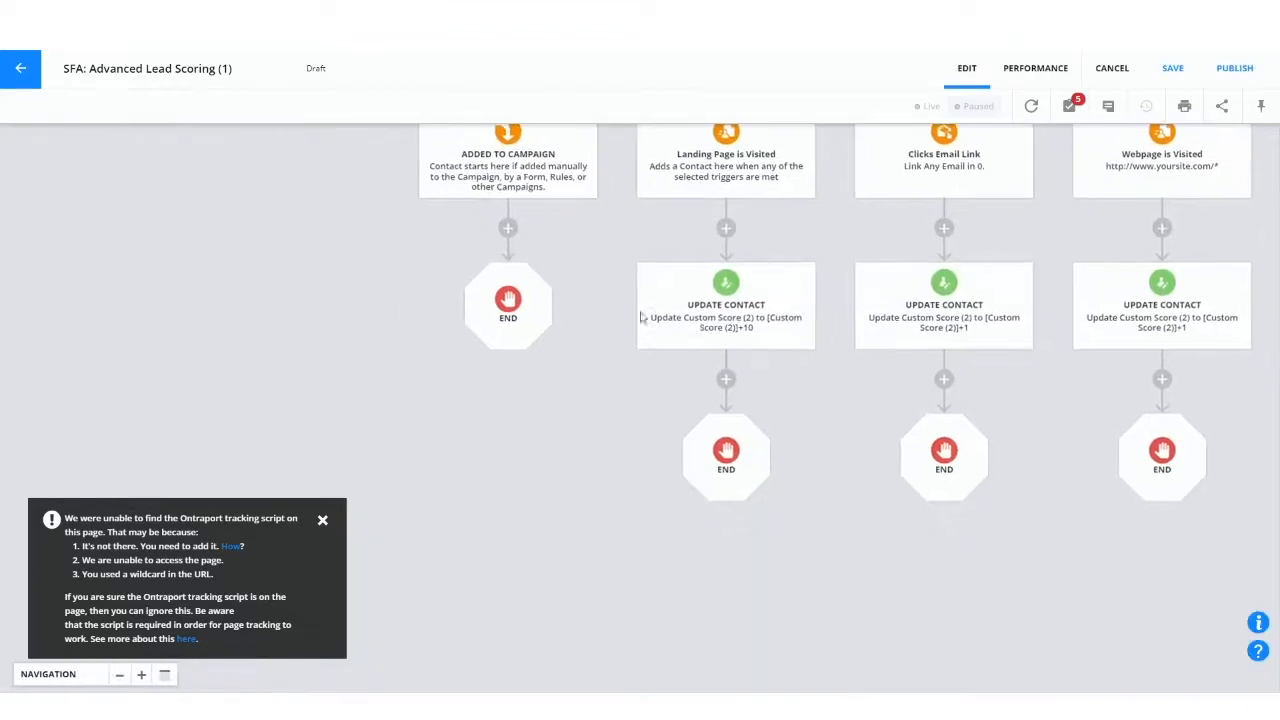
Step: Change the field updated by the Update Contact element under the landing page trigger to Custom Score
{"action": "left_click", "coordinate": [692, 316]}
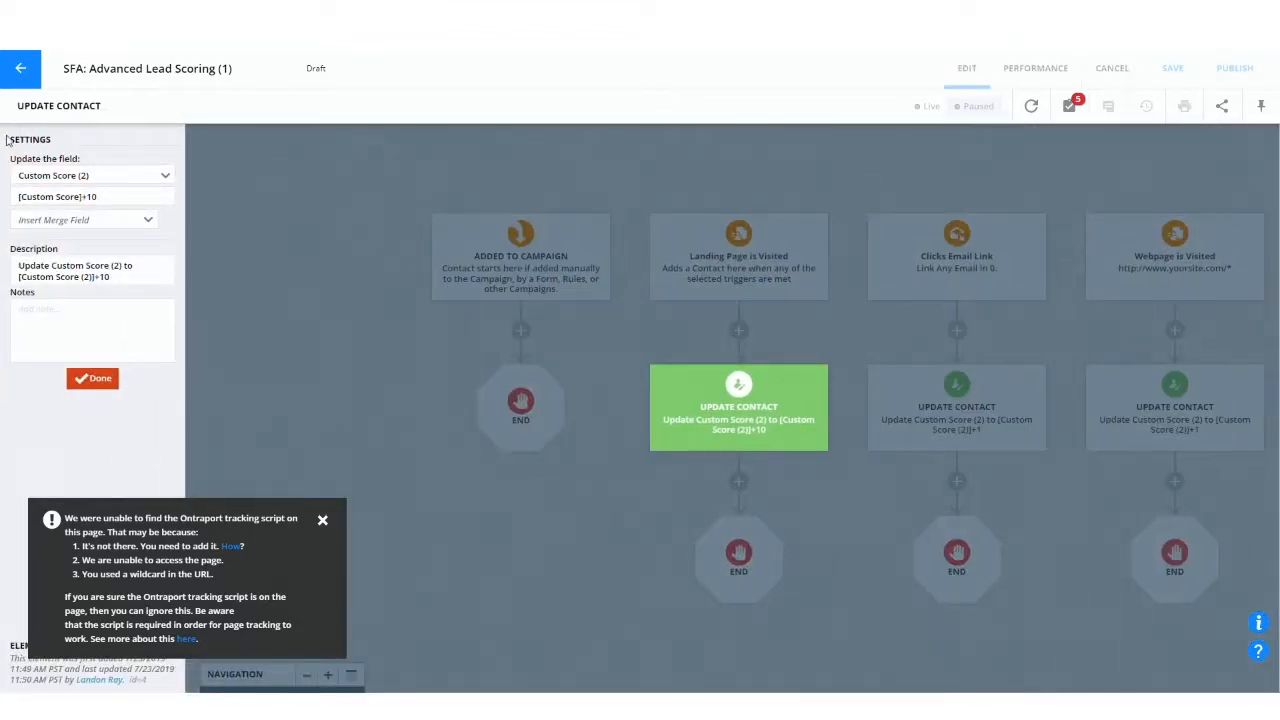
{"action": "left_click", "coordinate": [78, 177]}
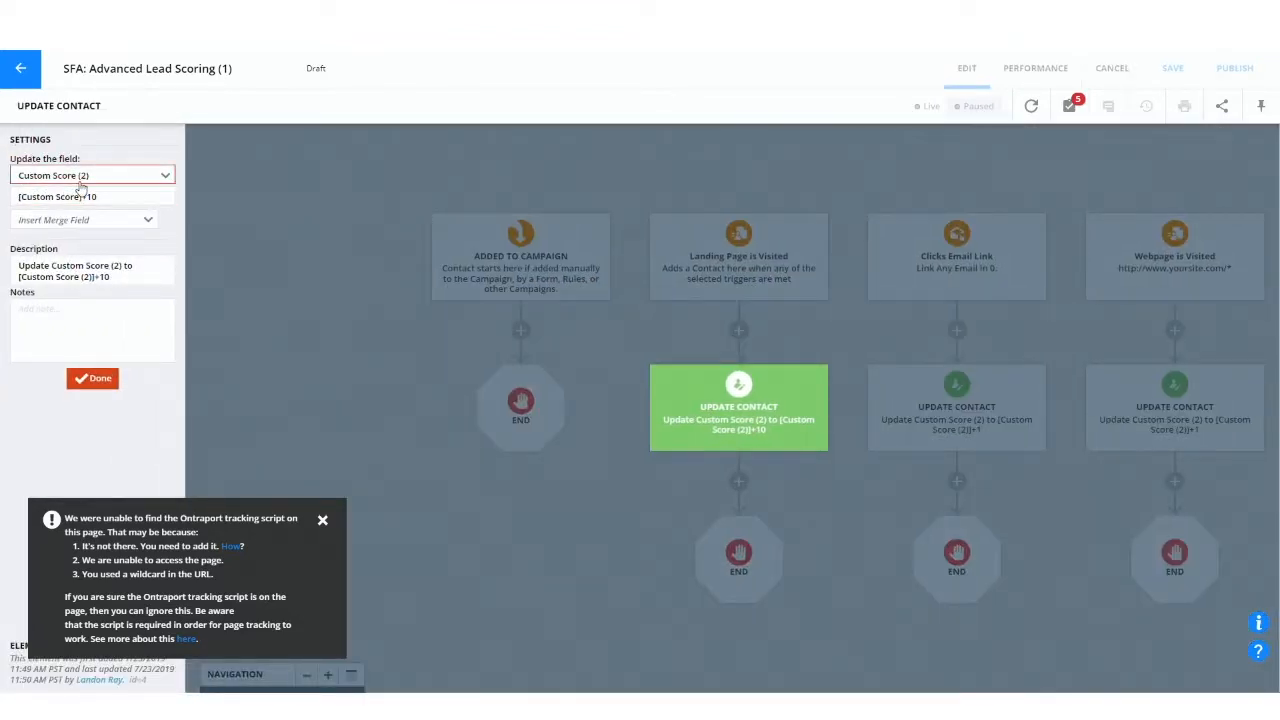
{"action": "left_click", "coordinate": [58, 197]}
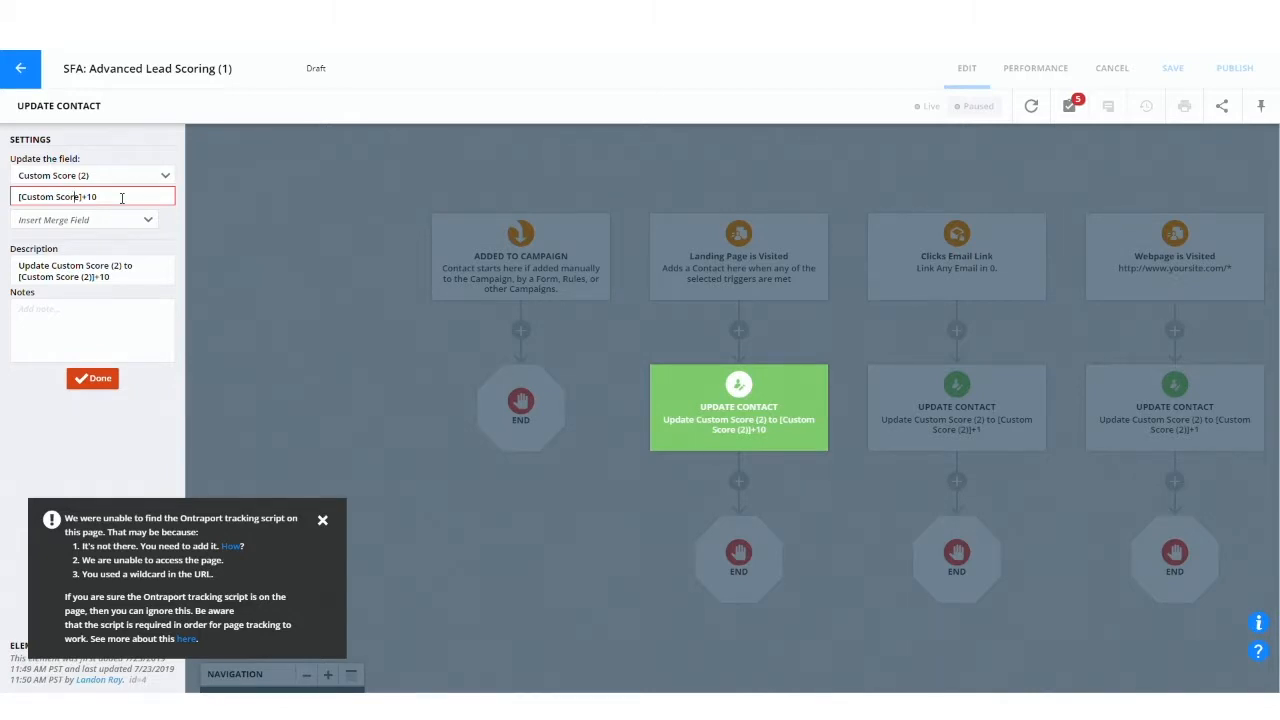
{"action": "key", "text": "shift+Home"}
{"action": "key", "text": "Right"}
{"action": "left_click", "coordinate": [120, 178]}
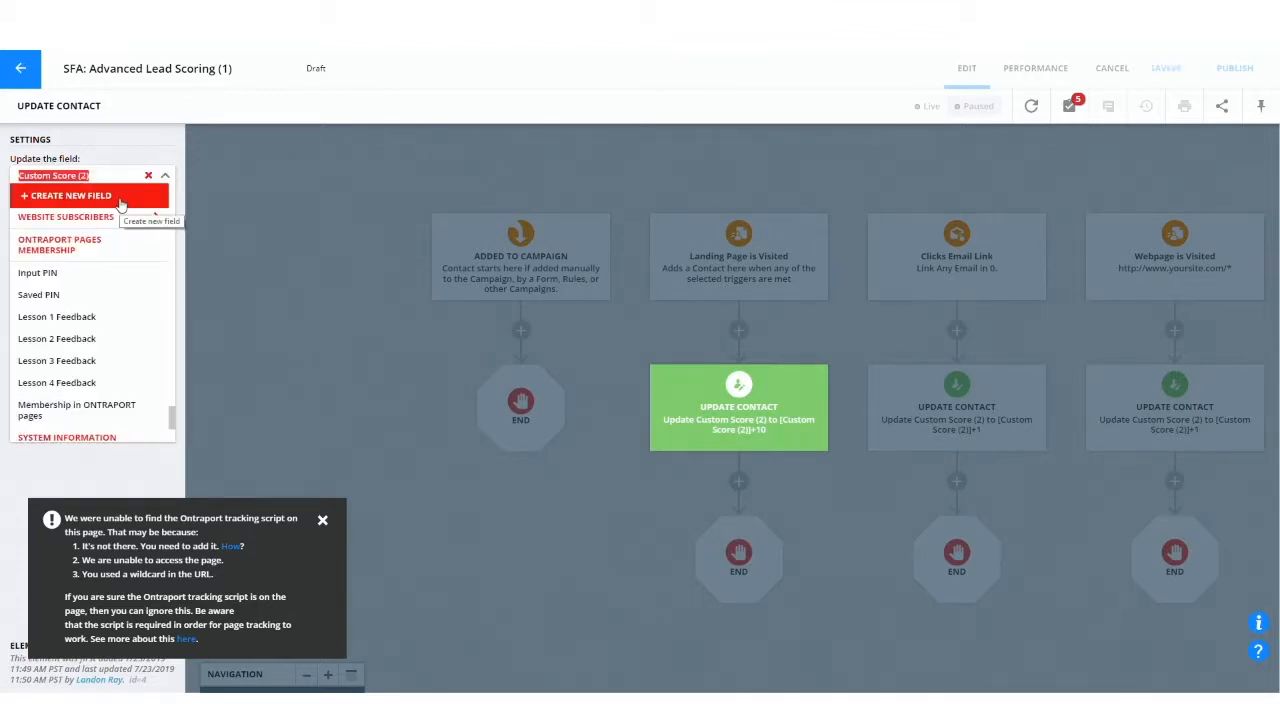
{"action": "type", "text": "cu"}
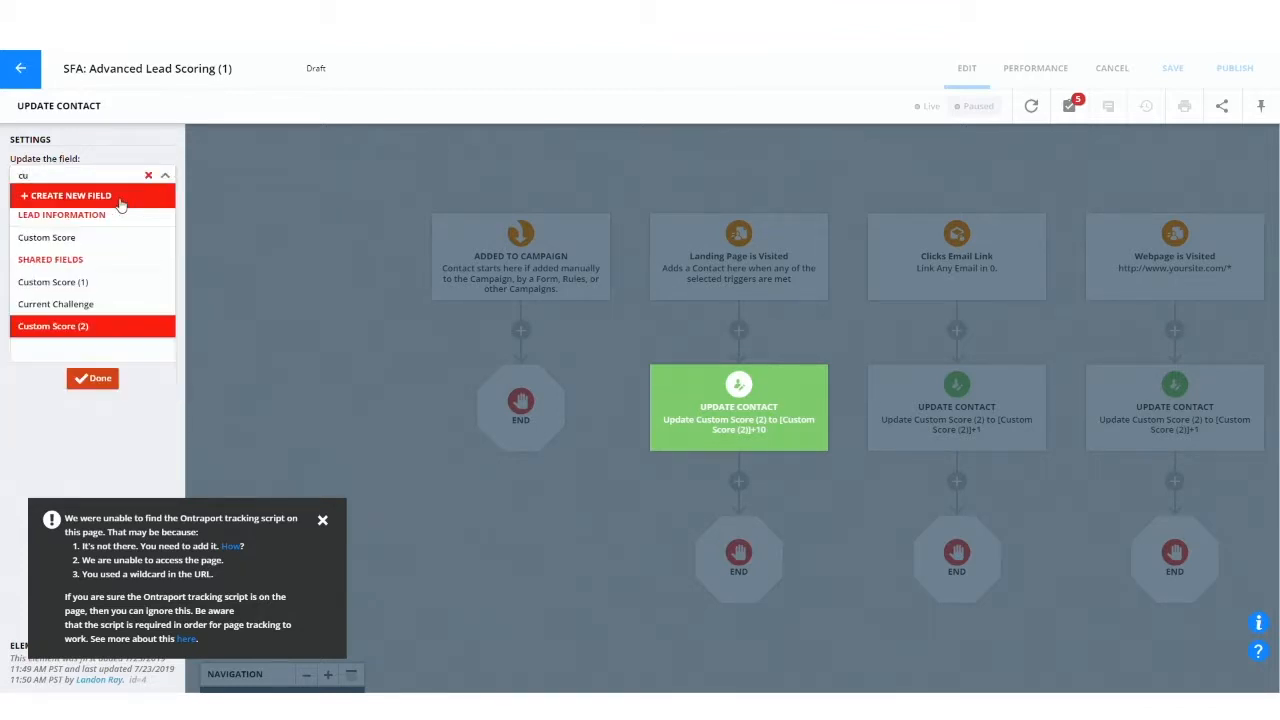
{"action": "left_click", "coordinate": [100, 242]}
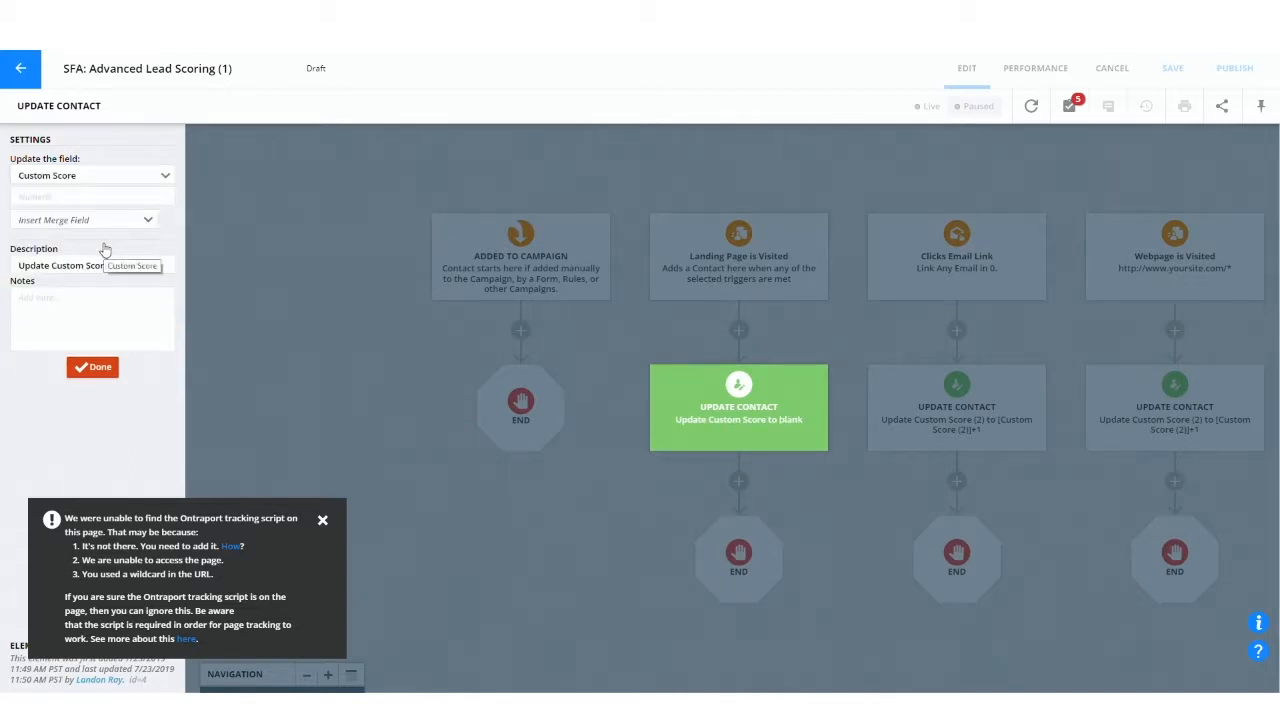
Step: Set the Custom Score update value to the Custom Score merge field plus 10, "[Custom Score]+10", and finish editing the element
{"action": "left_click", "coordinate": [82, 196]}
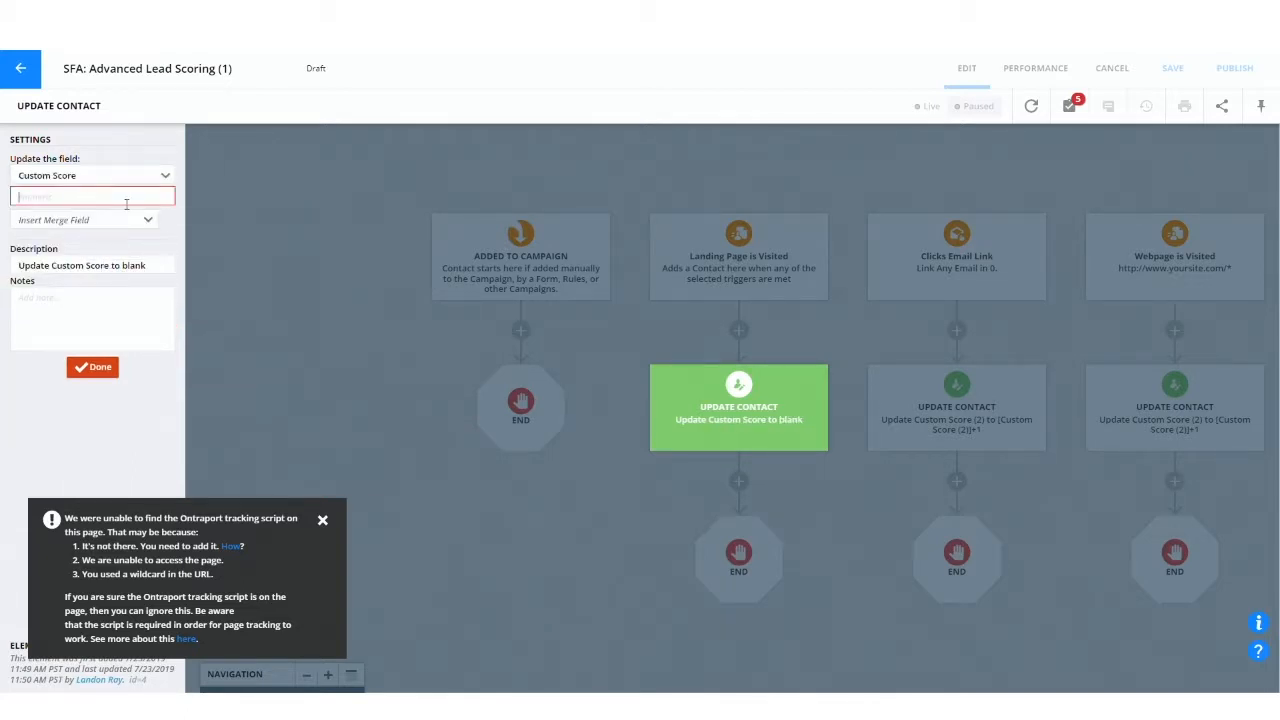
{"action": "left_click", "coordinate": [120, 221]}
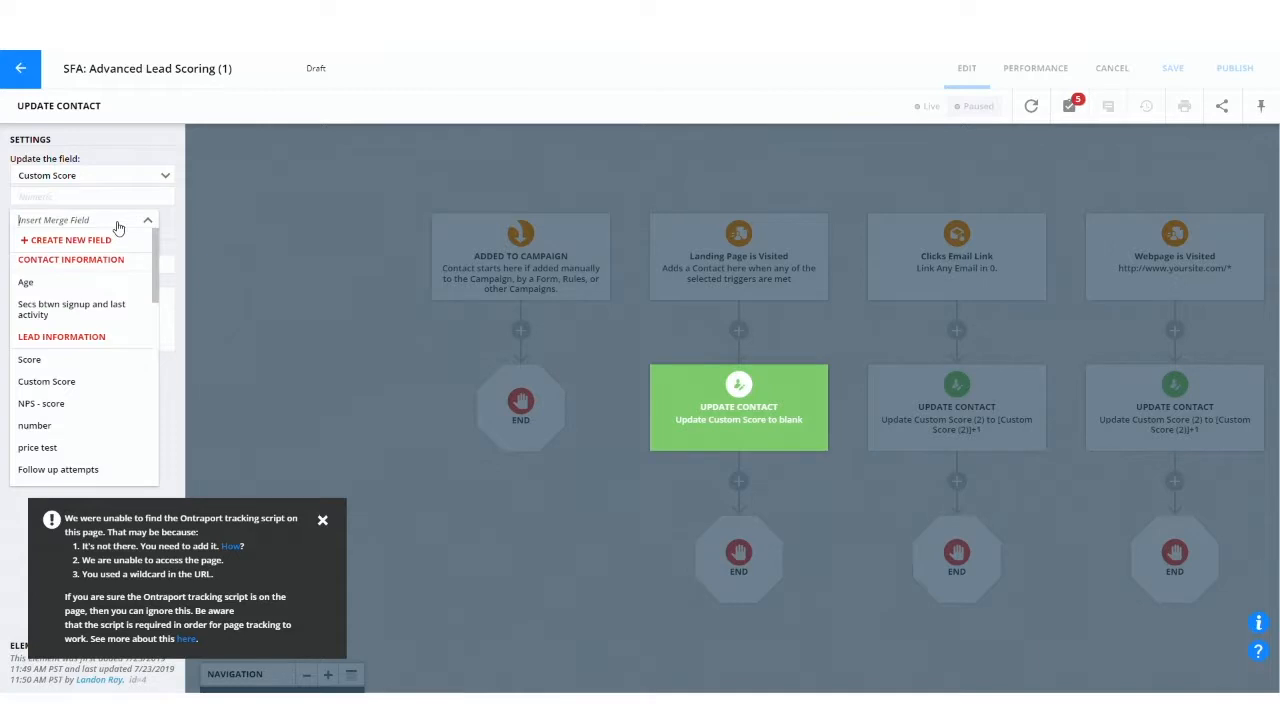
{"action": "type", "text": "custom"}
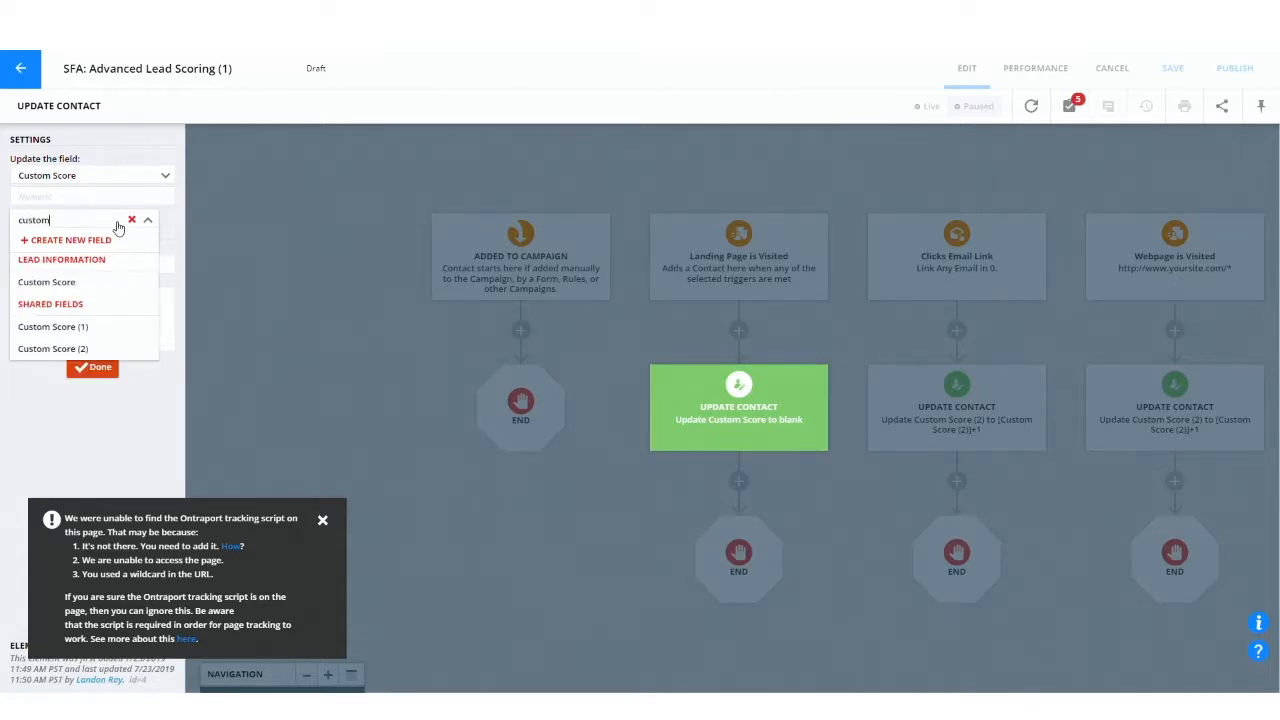
{"action": "left_click", "coordinate": [86, 281]}
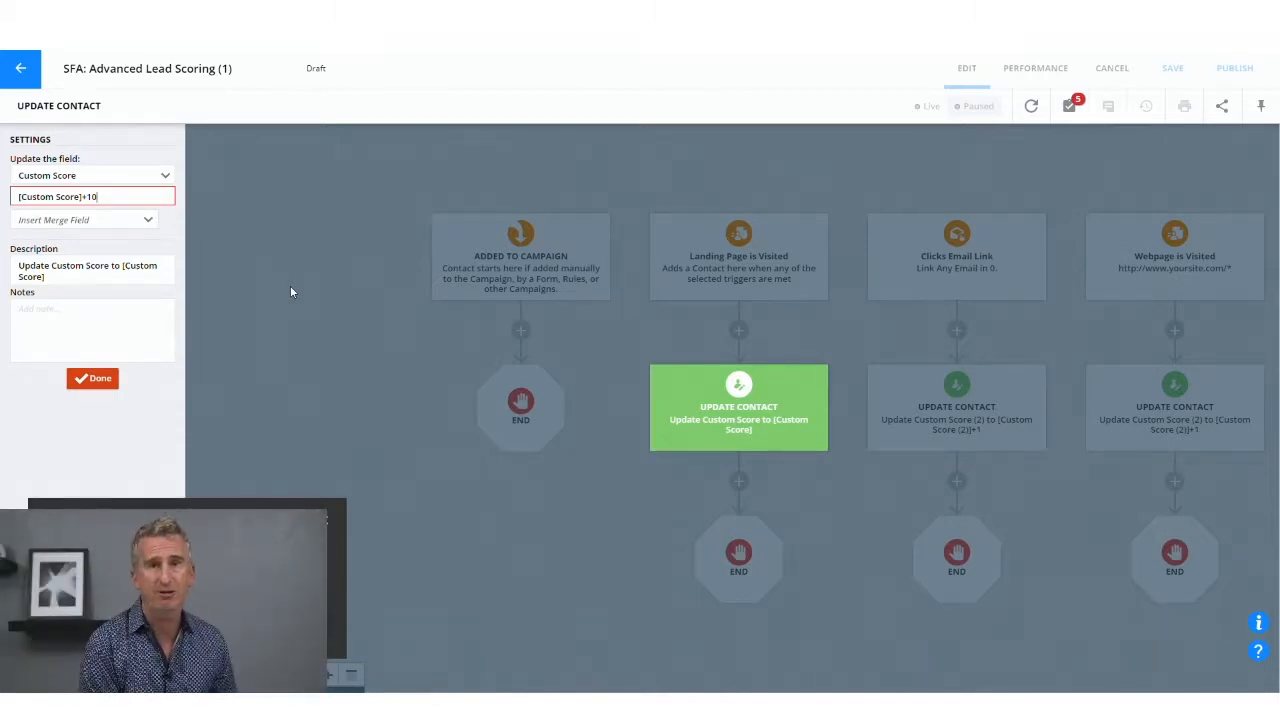
{"action": "left_click", "coordinate": [92, 378]}
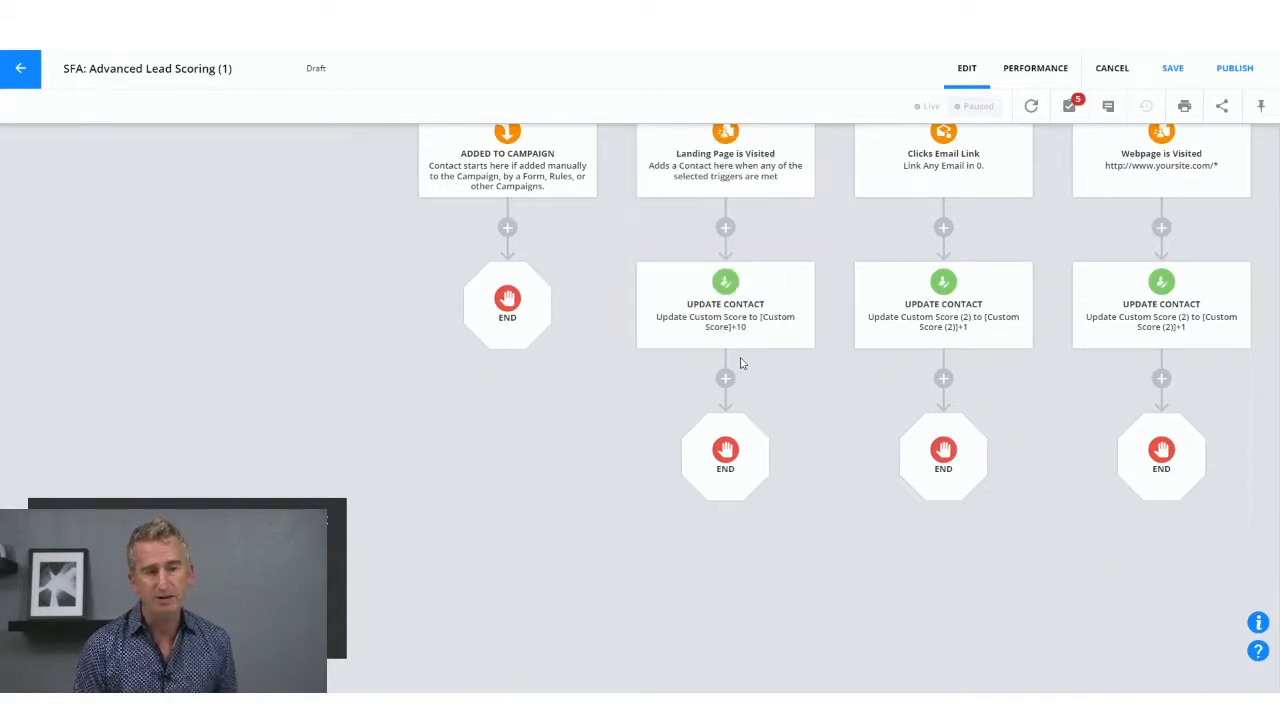
Step: Examine the email click and webpage visit scoring paths and the Contact is updated branch with its score condition and task
{"action": "left_click_drag", "start_coordinate": [831, 474], "coordinate": [470, 467]}
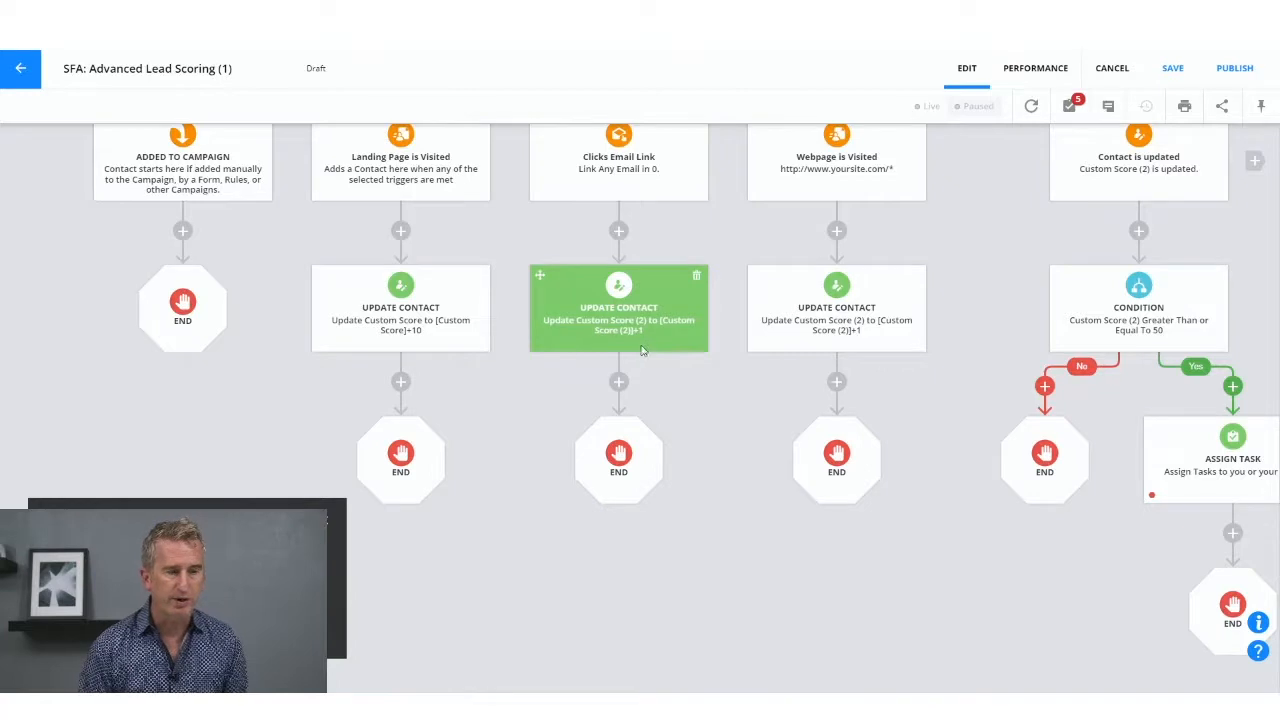
{"action": "left_click_drag", "start_coordinate": [777, 211], "coordinate": [665, 225]}
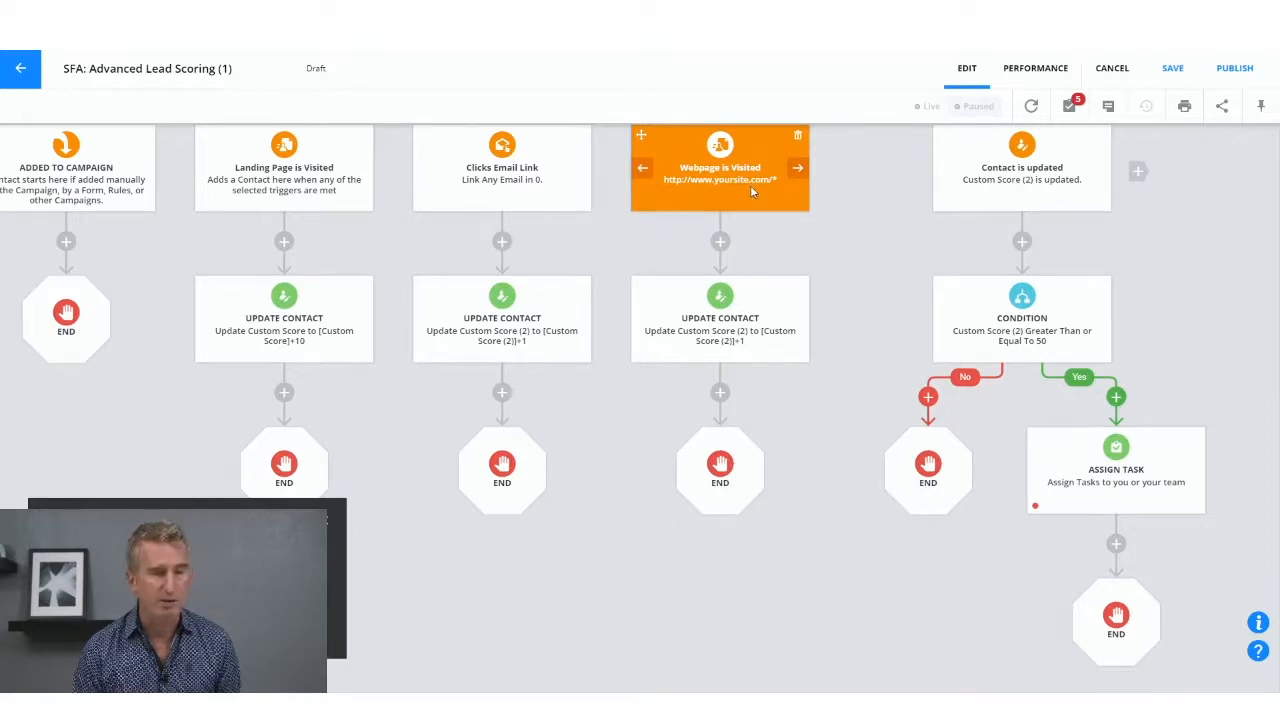
{"action": "left_click_drag", "start_coordinate": [864, 289], "coordinate": [565, 282]}
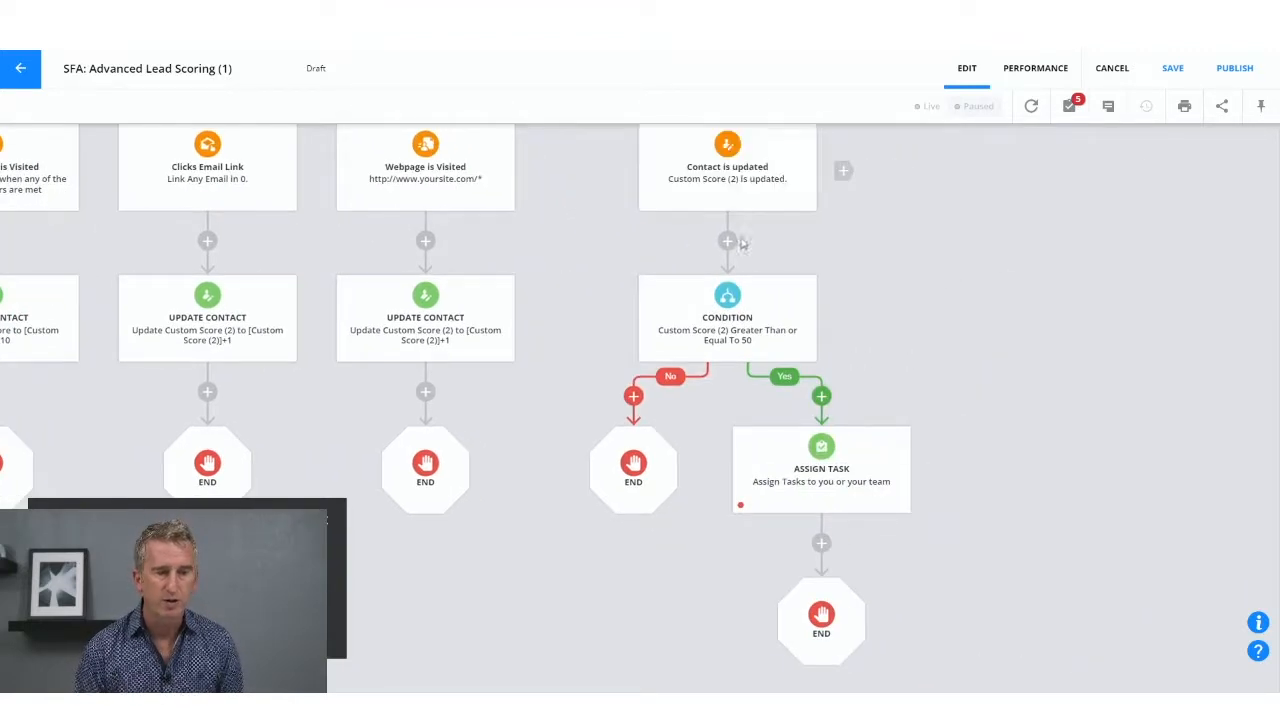
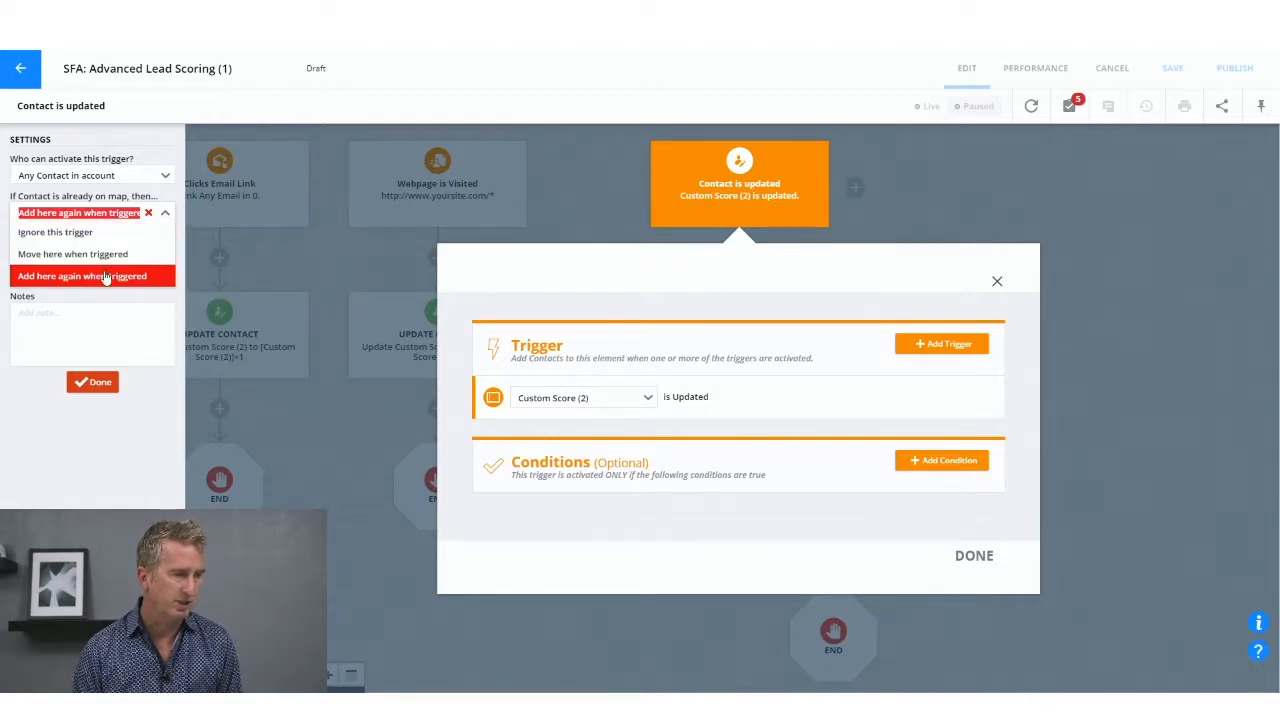
Step: Set the Contact is updated trigger to "Add here again when triggered" for contacts already on the map
{"action": "left_click", "coordinate": [106, 276]}
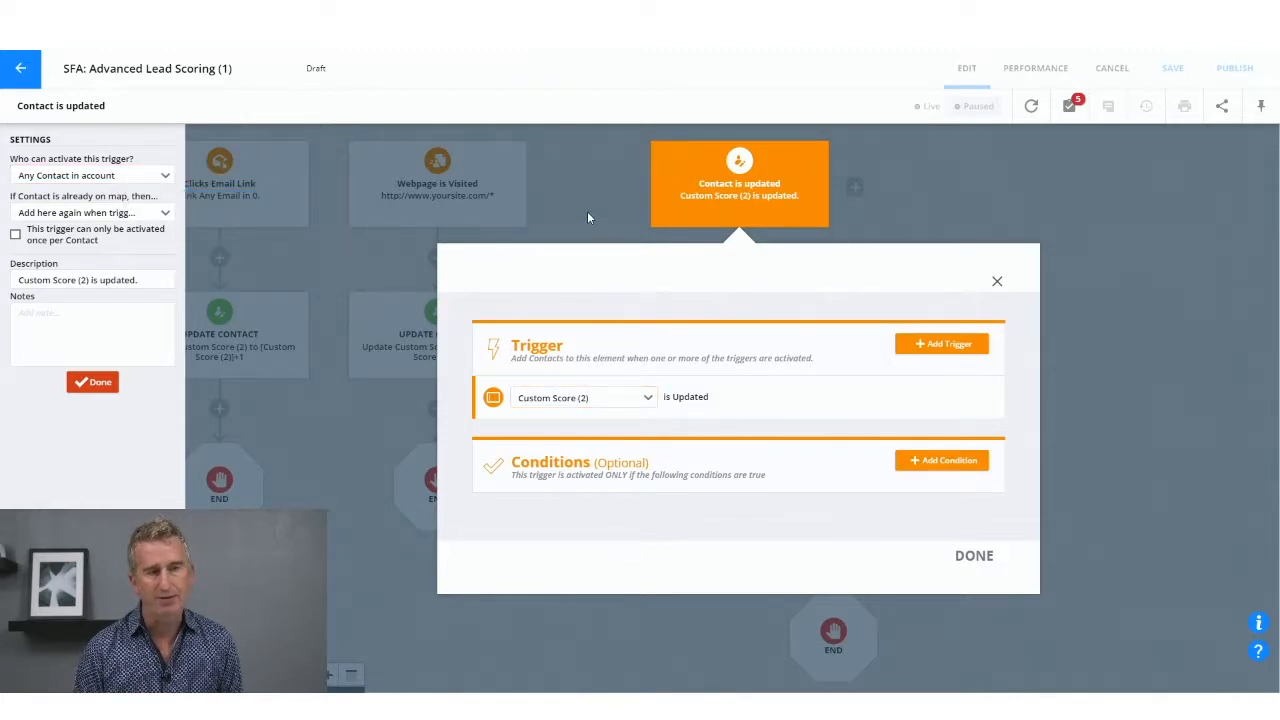
{"action": "left_click", "coordinate": [86, 221]}
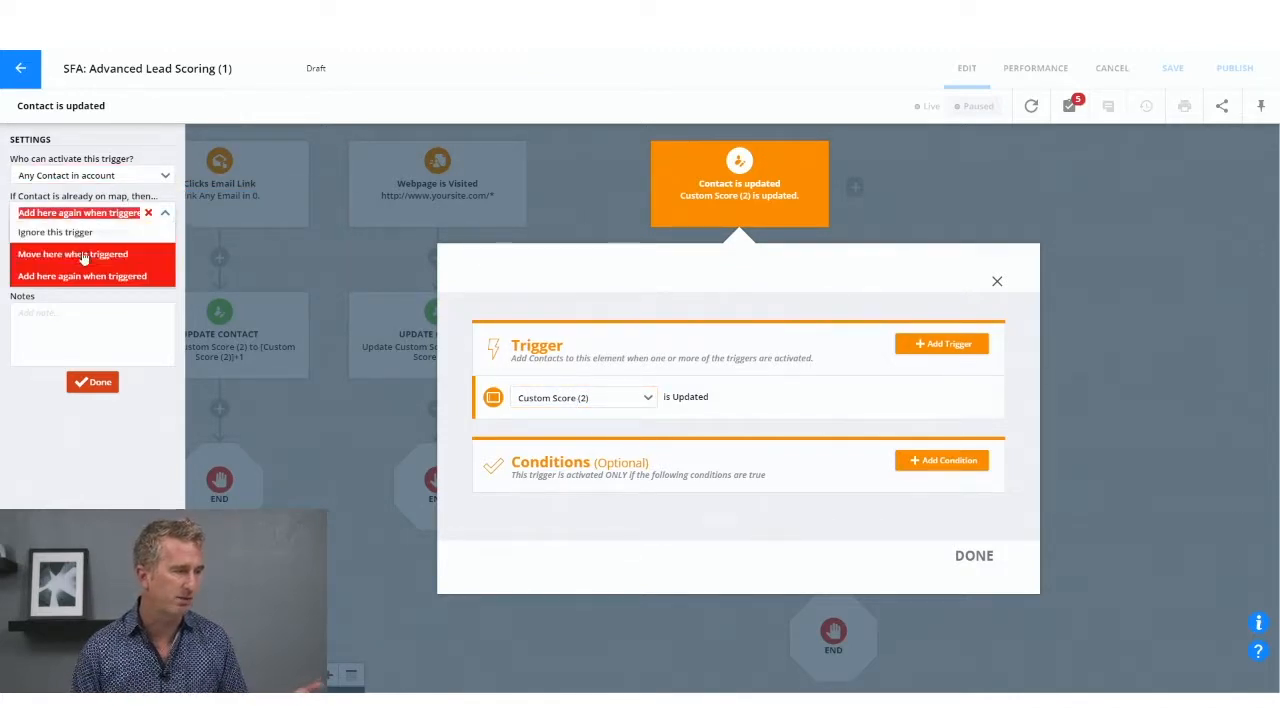
{"action": "left_click", "coordinate": [90, 257]}
{"action": "left_click", "coordinate": [149, 217]}
{"action": "left_click", "coordinate": [118, 276]}
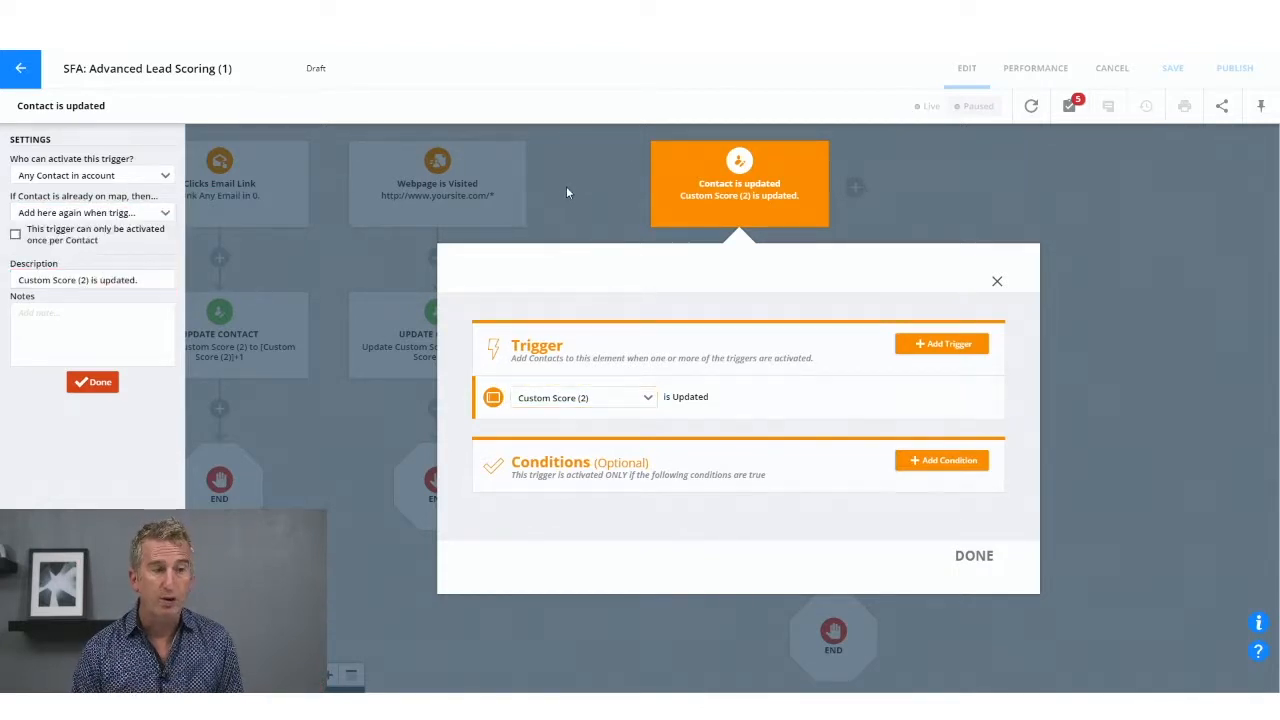
{"action": "left_click", "coordinate": [570, 187]}
Step: Review the Custom Score (2) condition's field and value, and the task messages available for the Assign Task element
{"action": "left_click", "coordinate": [740, 375]}
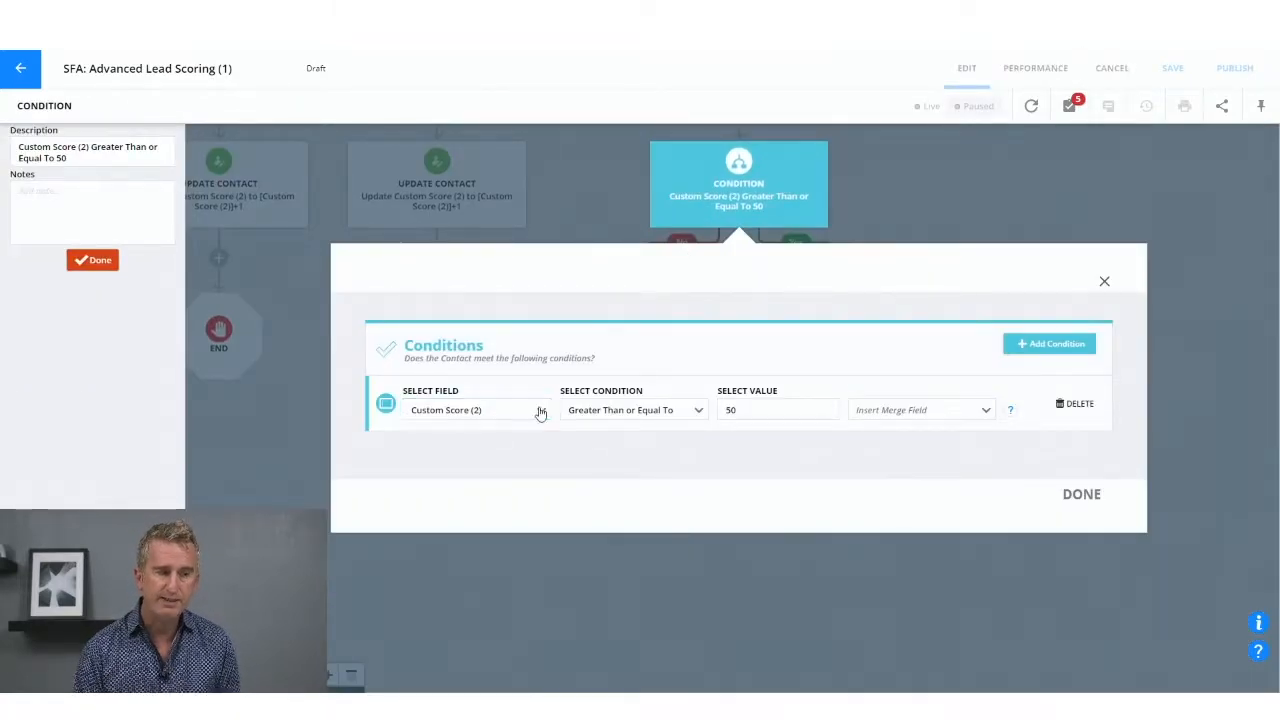
{"action": "left_click", "coordinate": [743, 406]}
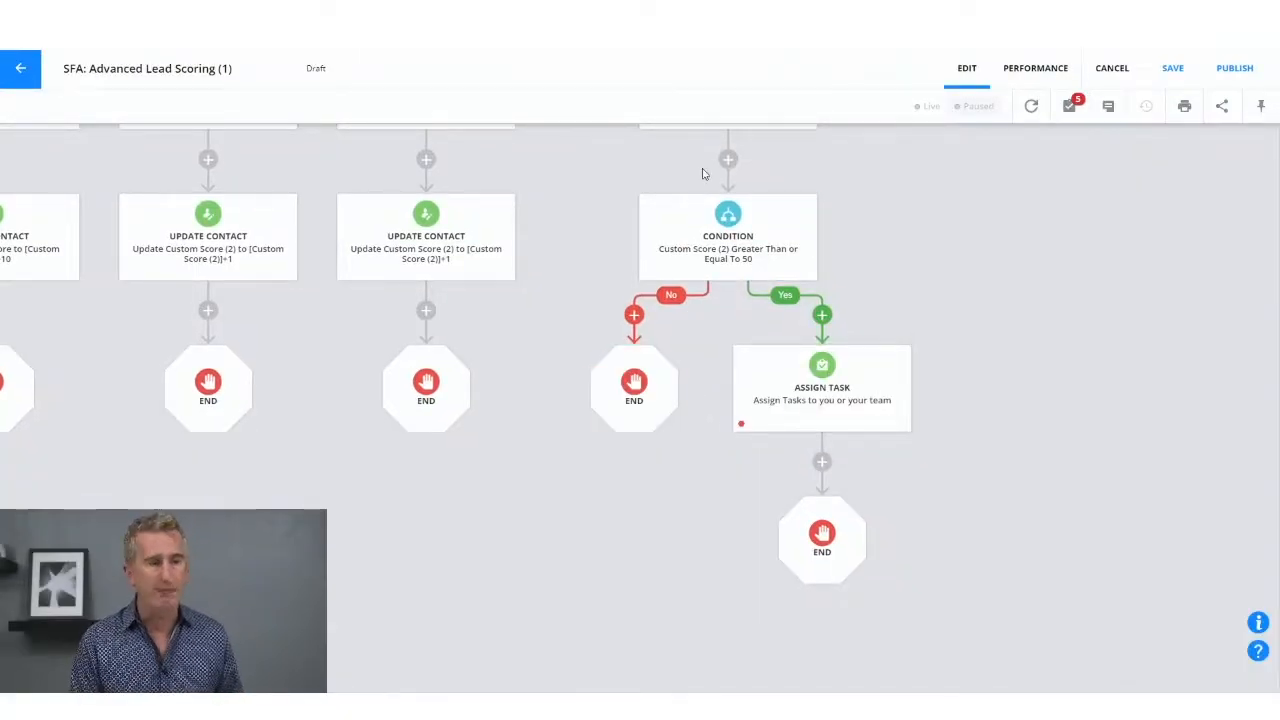
{"action": "left_click", "coordinate": [823, 404]}
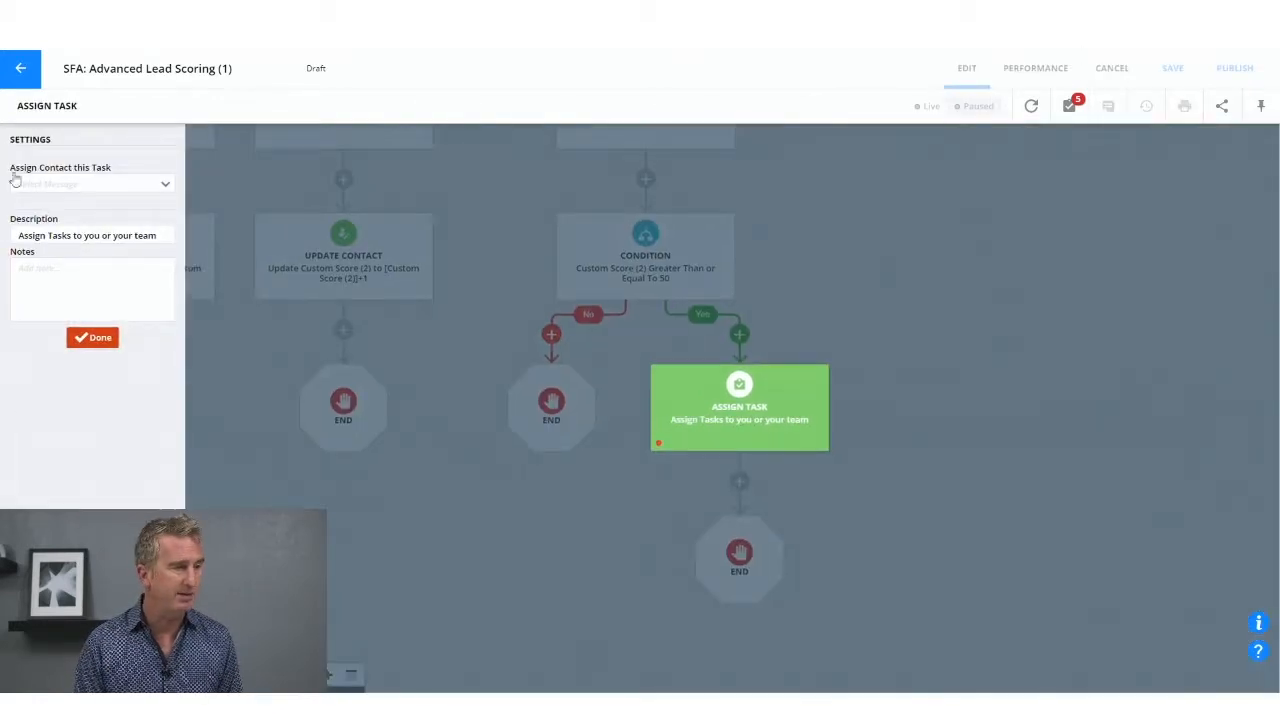
{"action": "left_click", "coordinate": [68, 193]}
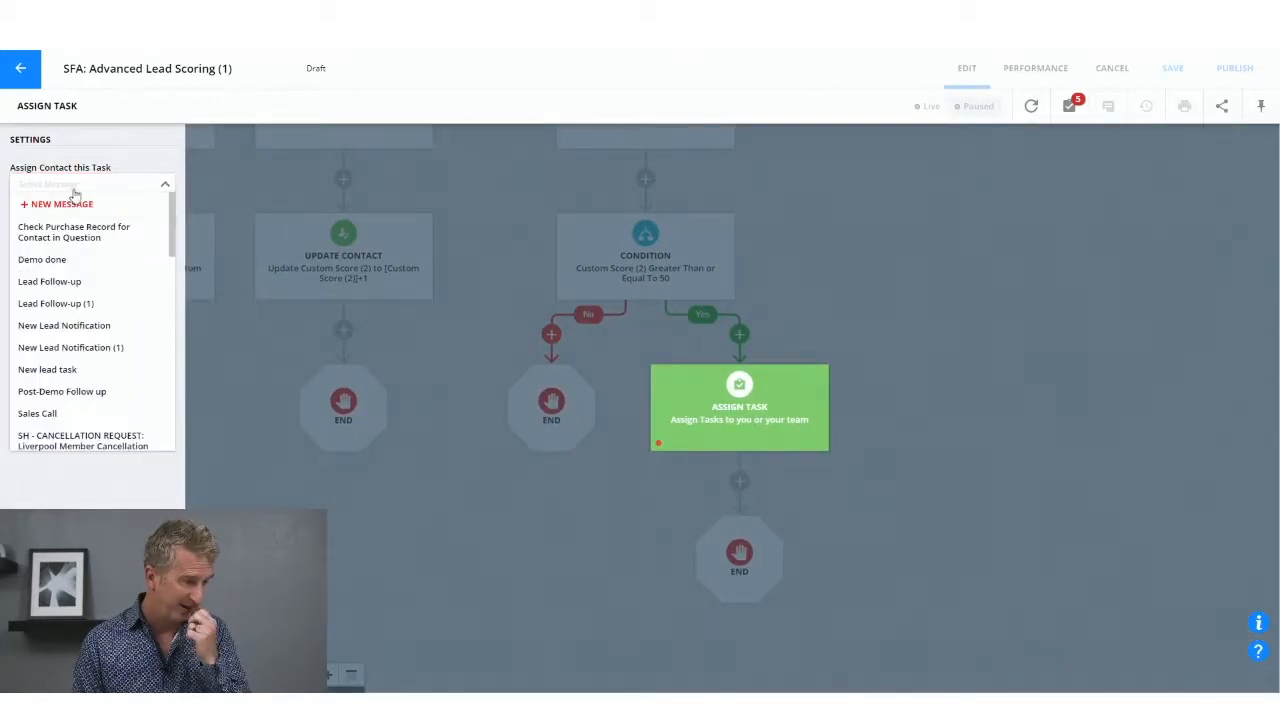
{"action": "left_click", "coordinate": [891, 250]}
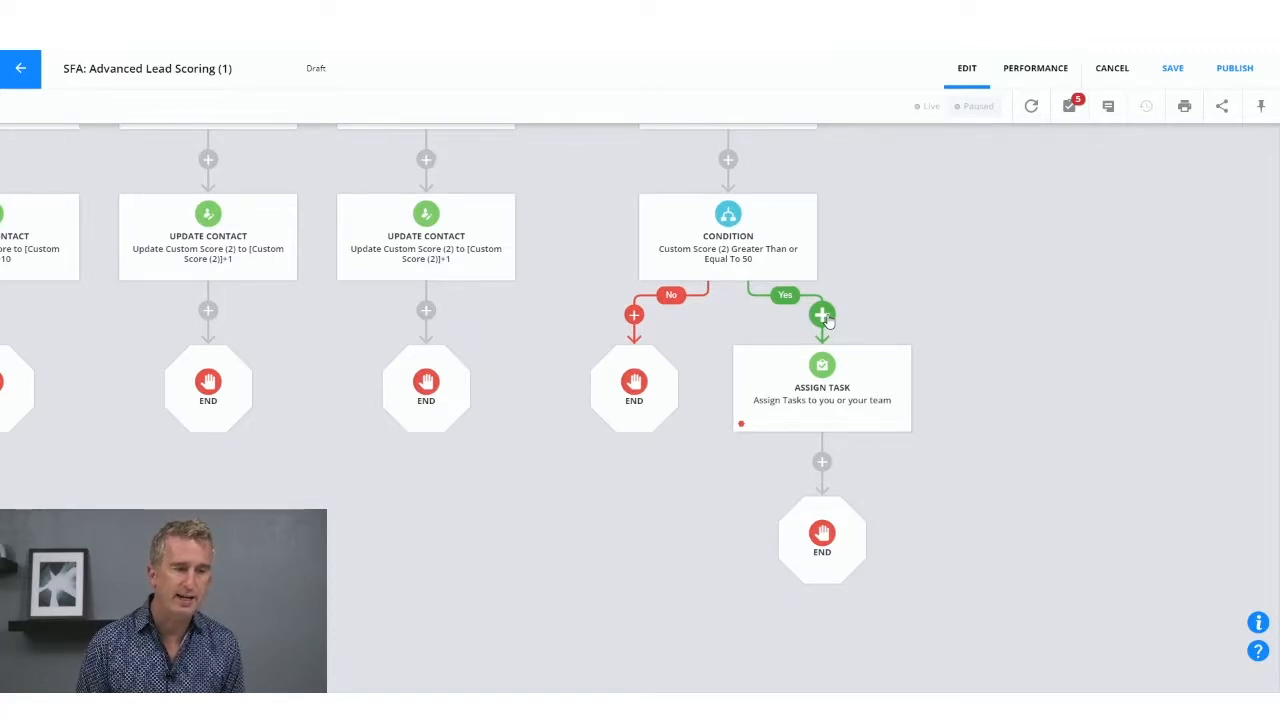
Step: Examine the Contact is updated trigger's setting for who can activate it
{"action": "left_click_drag", "start_coordinate": [682, 137], "coordinate": [786, 291]}
{"action": "left_click", "coordinate": [788, 270]}
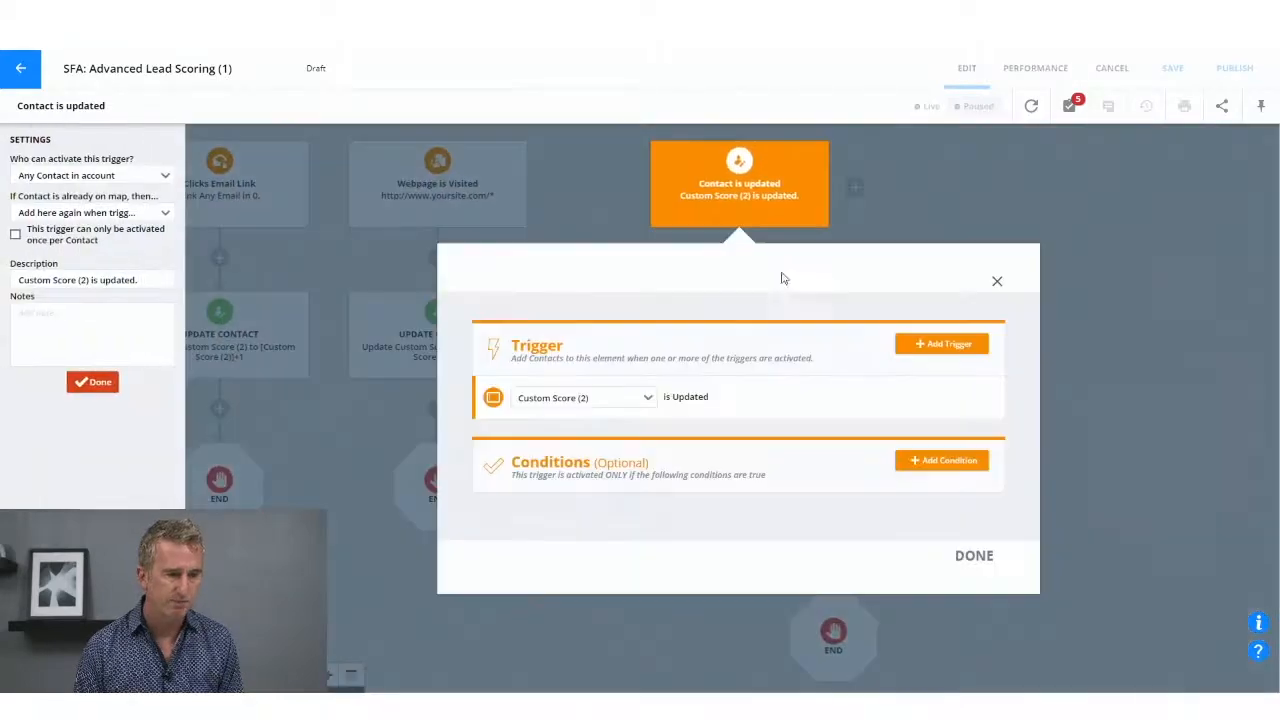
{"action": "left_click", "coordinate": [960, 222]}
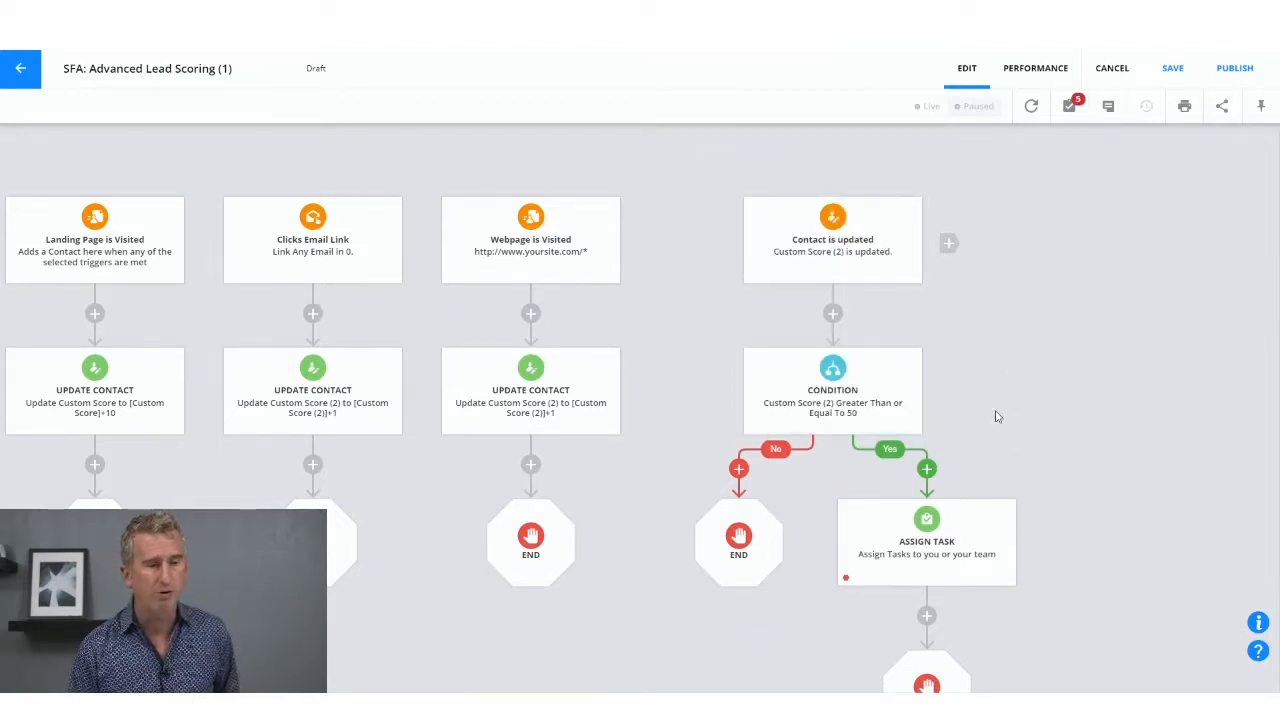
{"action": "left_click", "coordinate": [840, 266]}
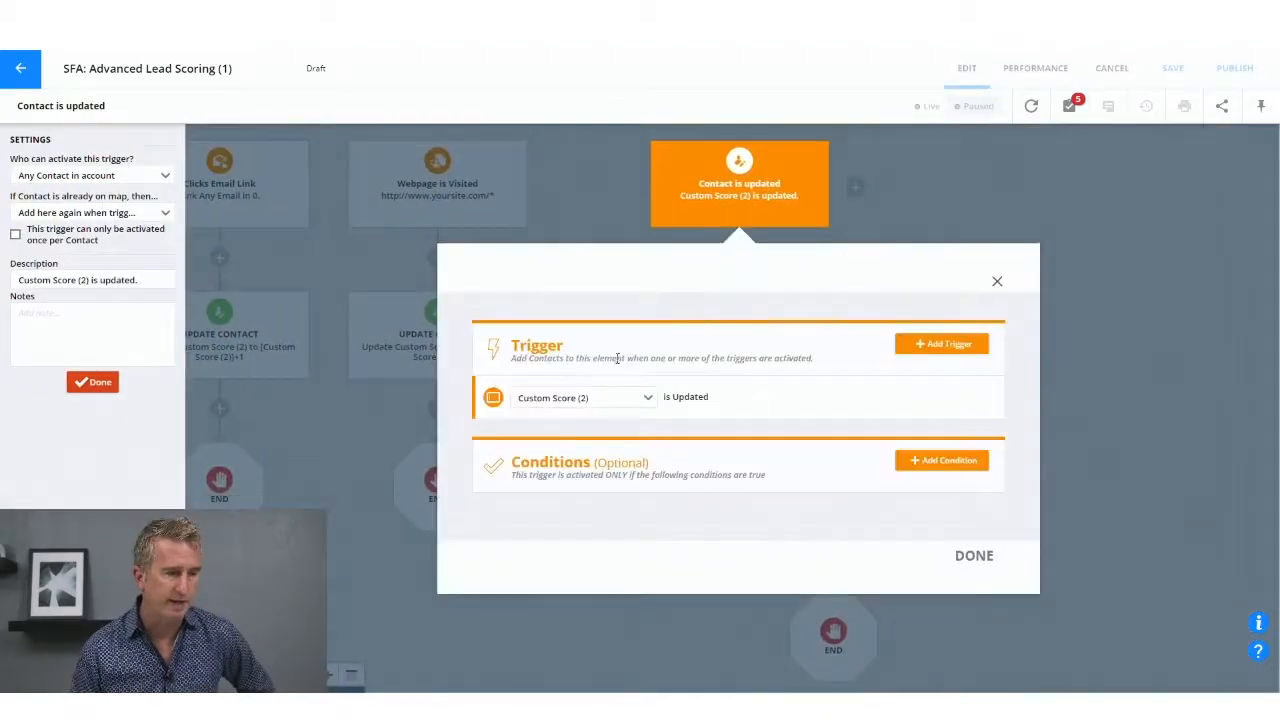
{"action": "left_click", "coordinate": [88, 178]}
{"action": "left_click", "coordinate": [962, 198]}
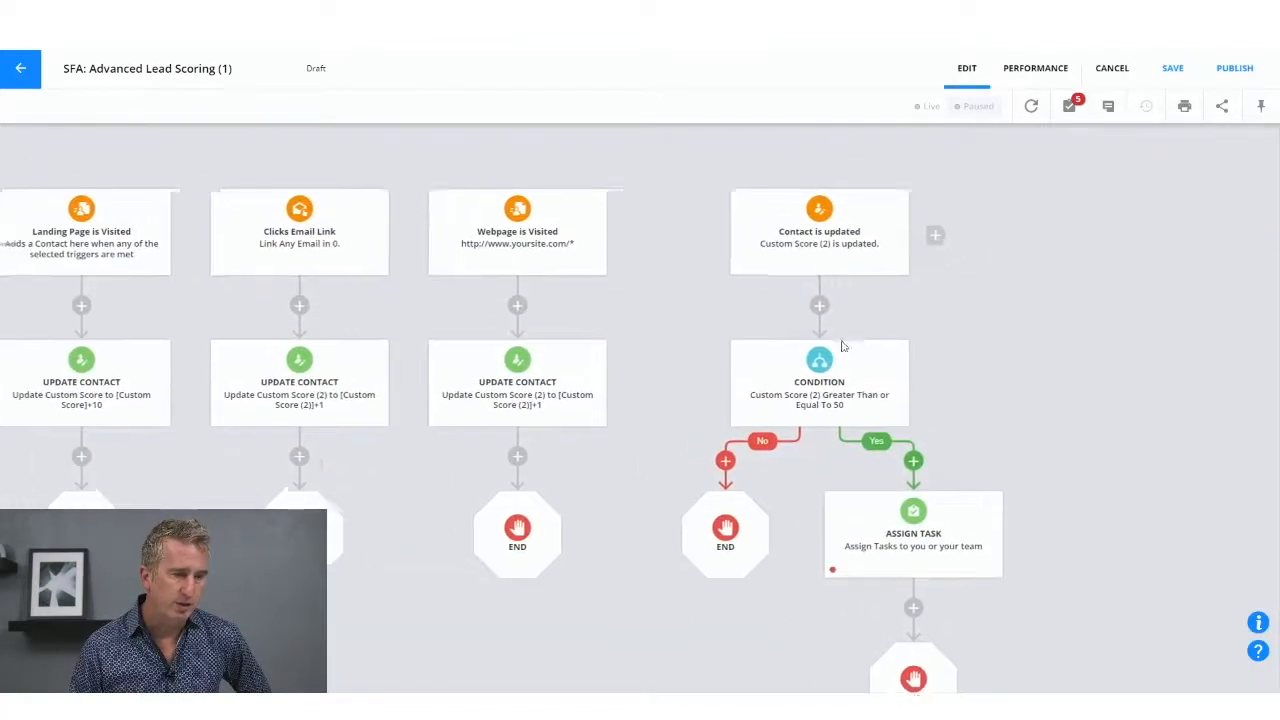
Step: Set the Contact is updated trigger to "Ignore this trigger" for contacts already on the map
{"action": "left_click", "coordinate": [838, 262]}
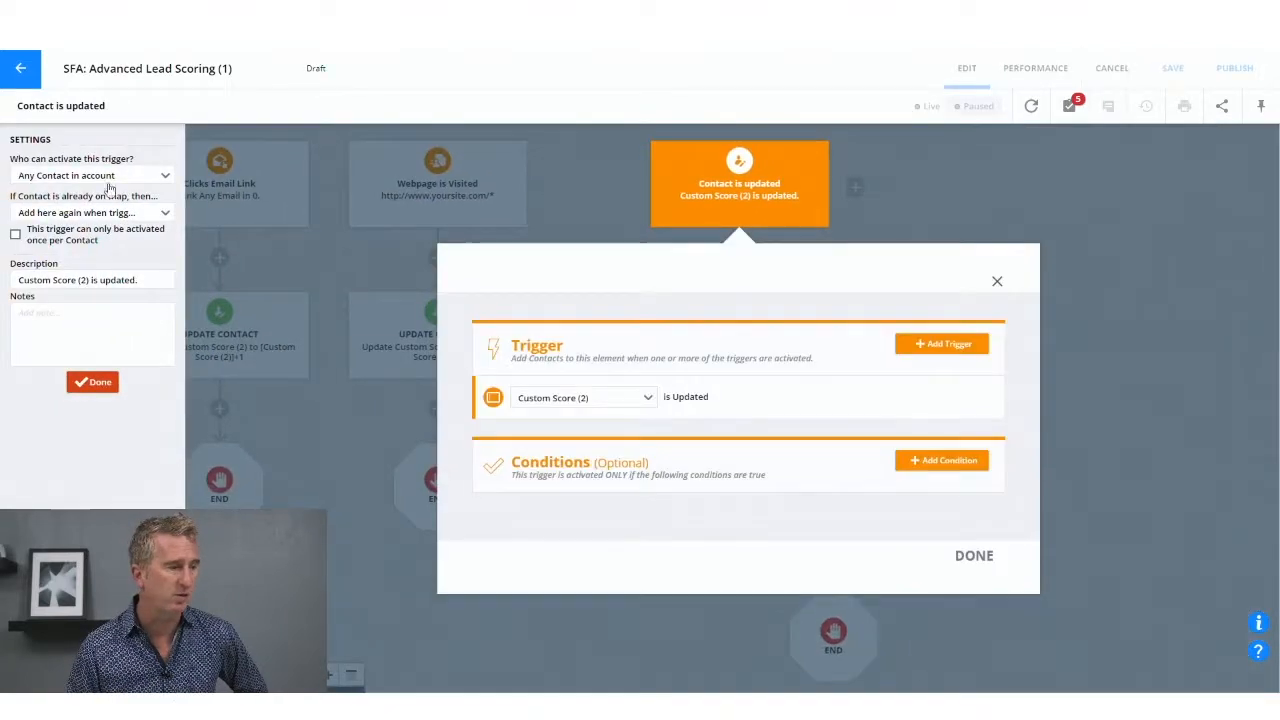
{"action": "left_click", "coordinate": [66, 216]}
{"action": "left_click", "coordinate": [55, 231]}
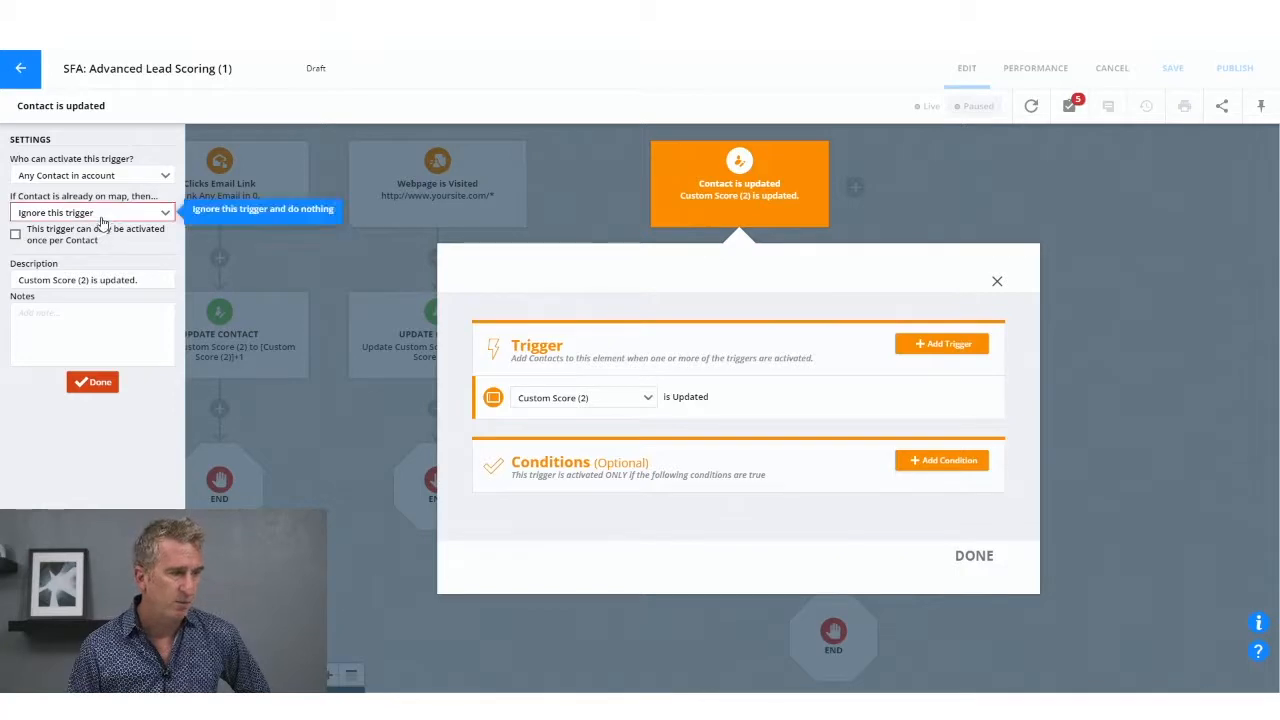
{"action": "left_click", "coordinate": [566, 231]}
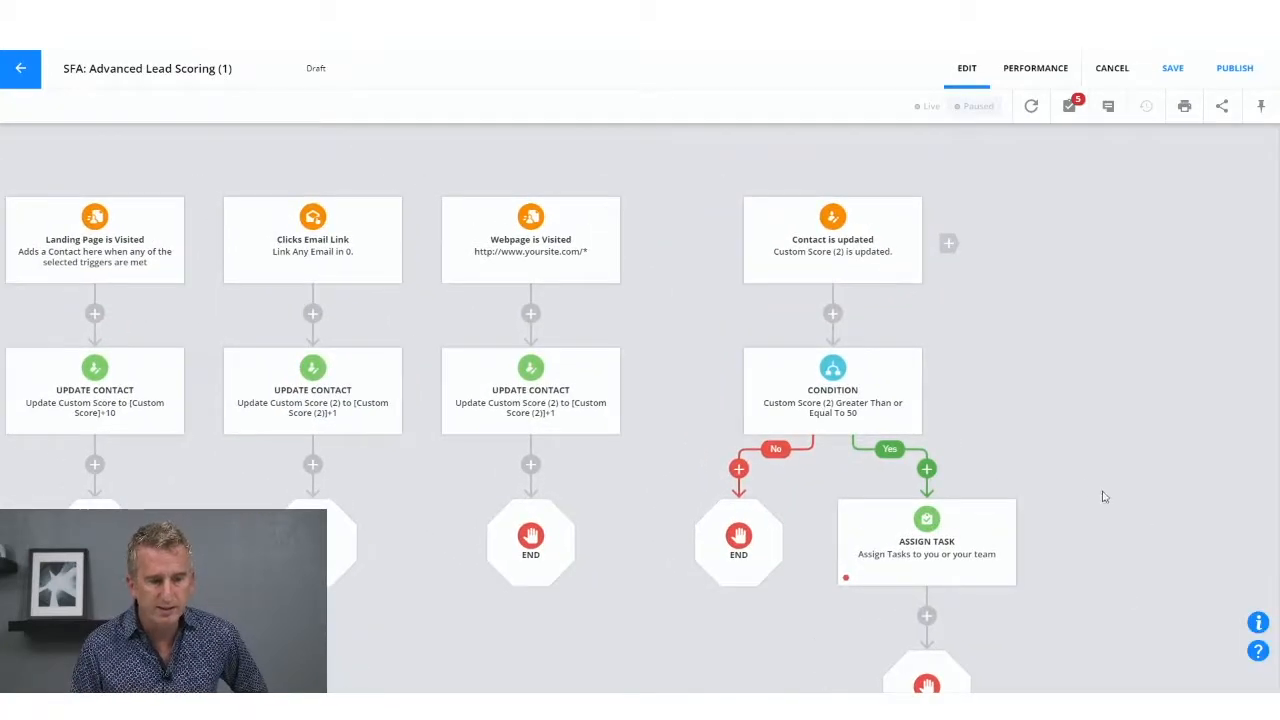
Step: Add an Update Contact element below the Assign Task element on the condition's Yes path
{"action": "left_click_drag", "start_coordinate": [1103, 496], "coordinate": [1040, 340]}
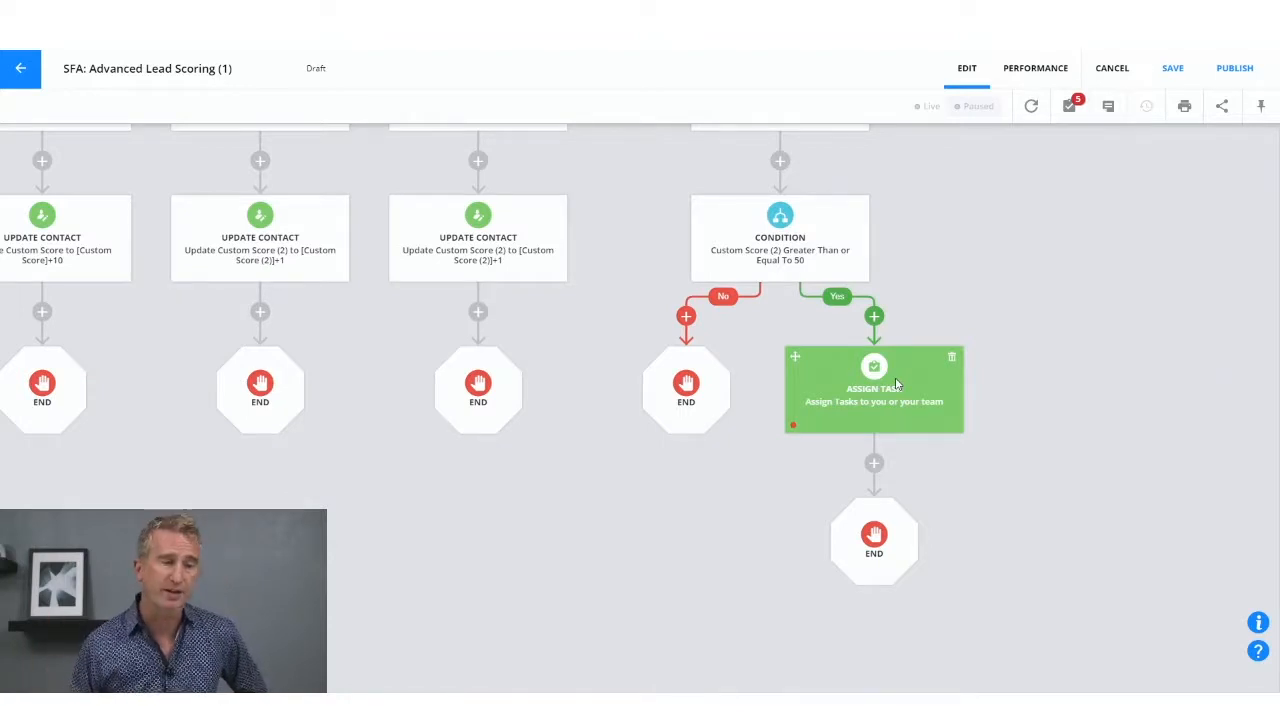
{"action": "left_click_drag", "start_coordinate": [775, 529], "coordinate": [861, 576]}
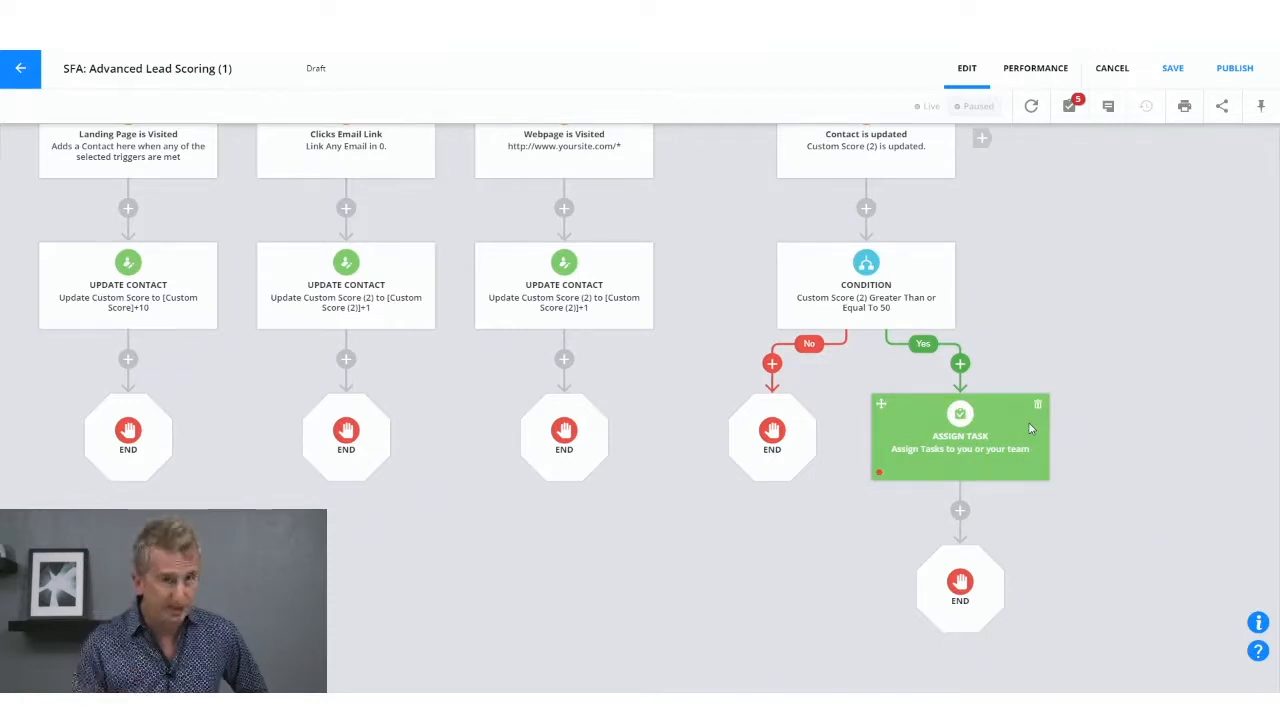
{"action": "scroll", "coordinate": [1005, 248], "scroll_direction": "up", "scroll_amount": 1}
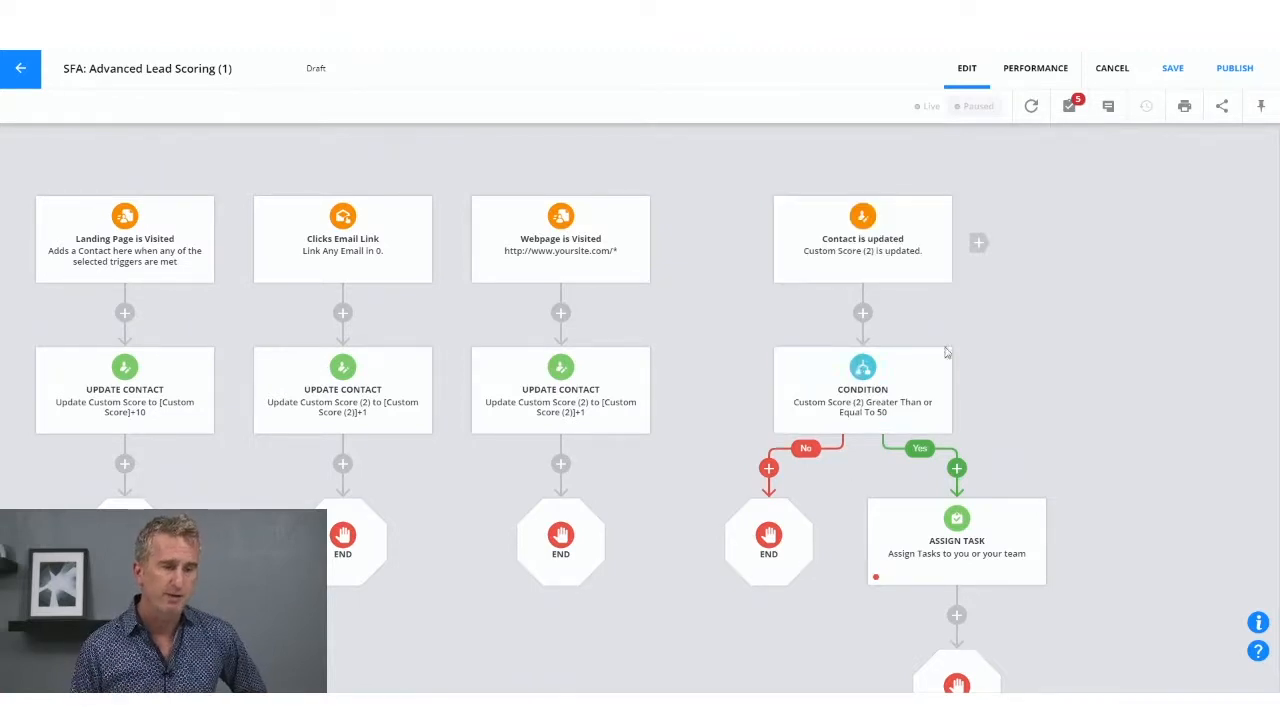
{"action": "left_click_drag", "start_coordinate": [1003, 389], "coordinate": [869, 204]}
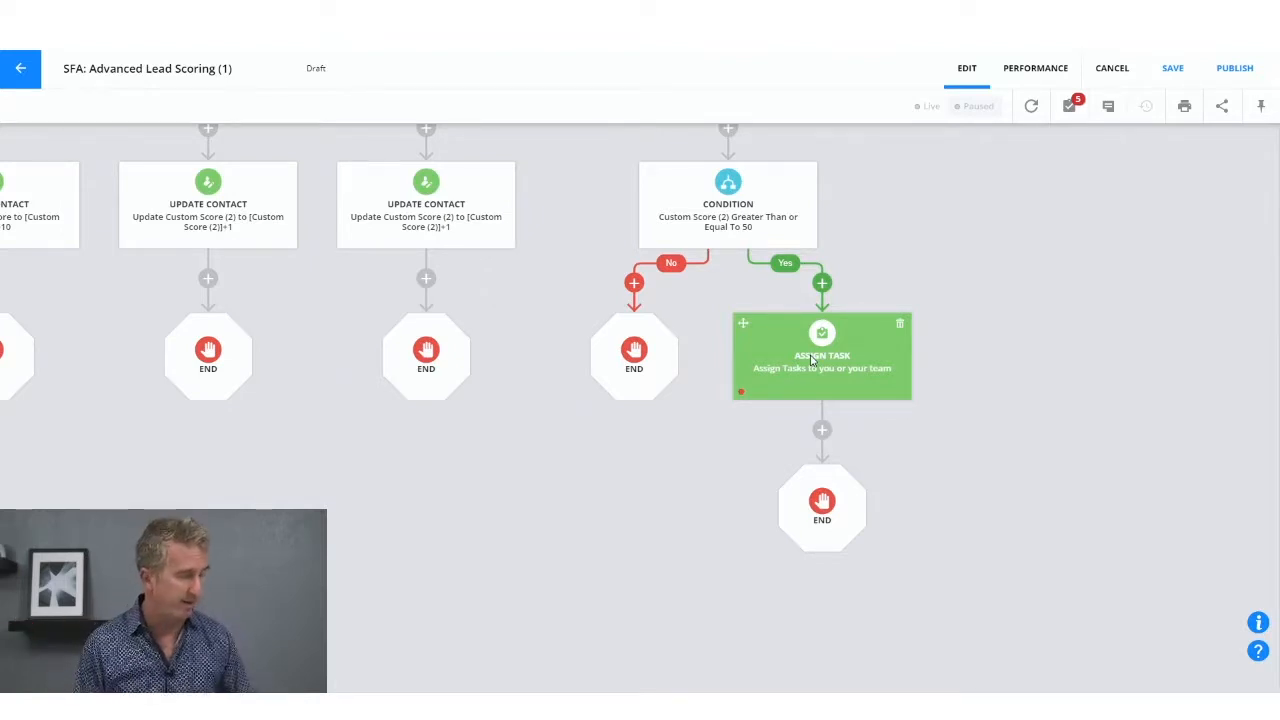
{"action": "left_click", "coordinate": [822, 430]}
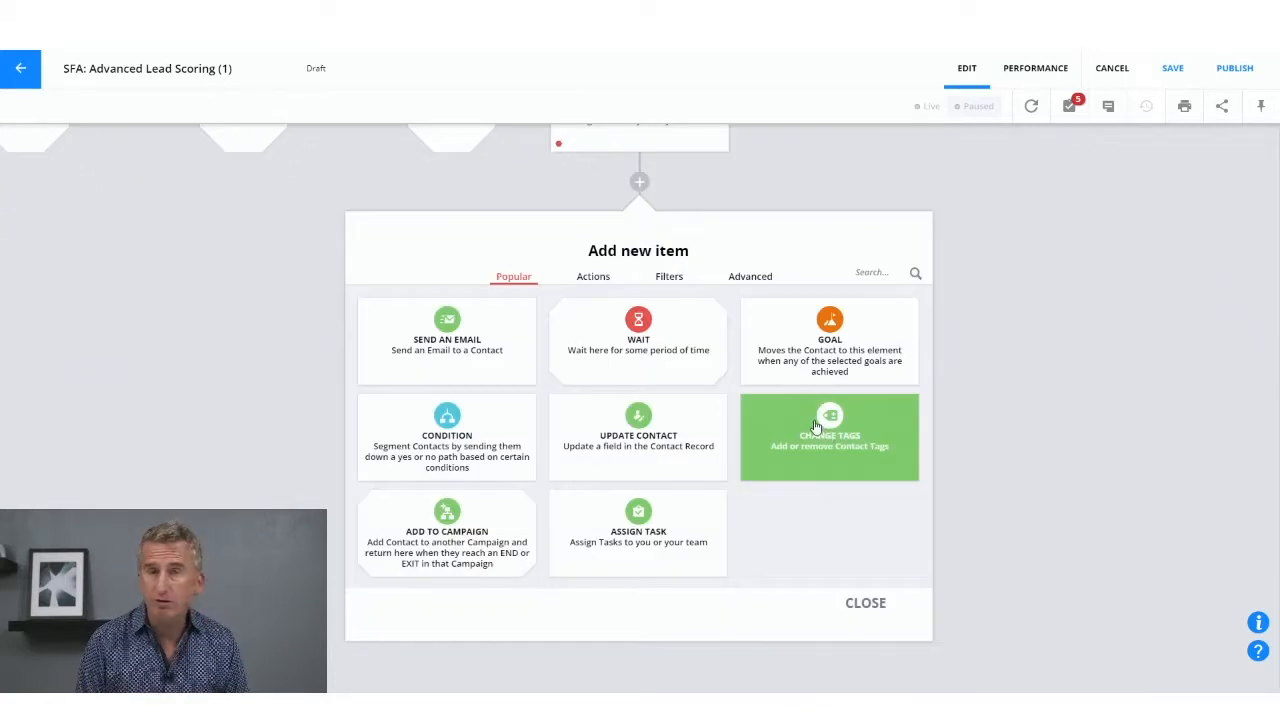
{"action": "left_click", "coordinate": [682, 446]}
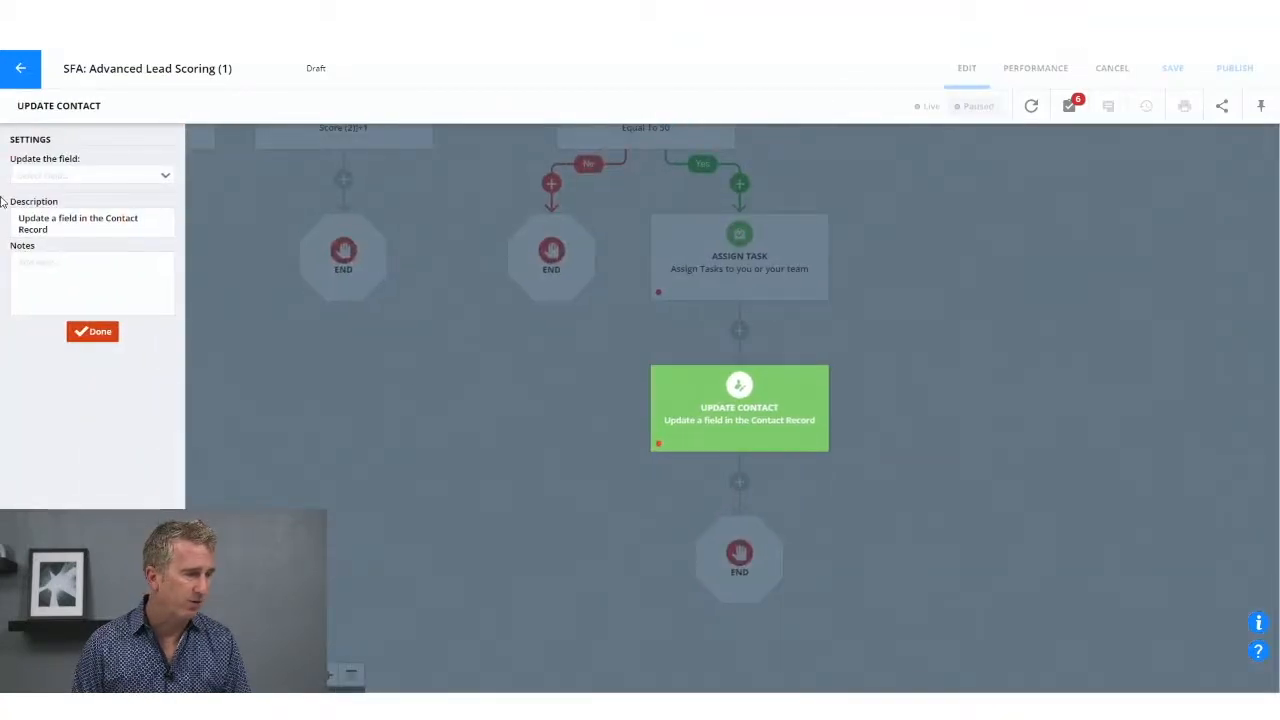
Step: Search the new Update Contact element's fields for "colo" and start creating a new field
{"action": "left_click", "coordinate": [80, 178]}
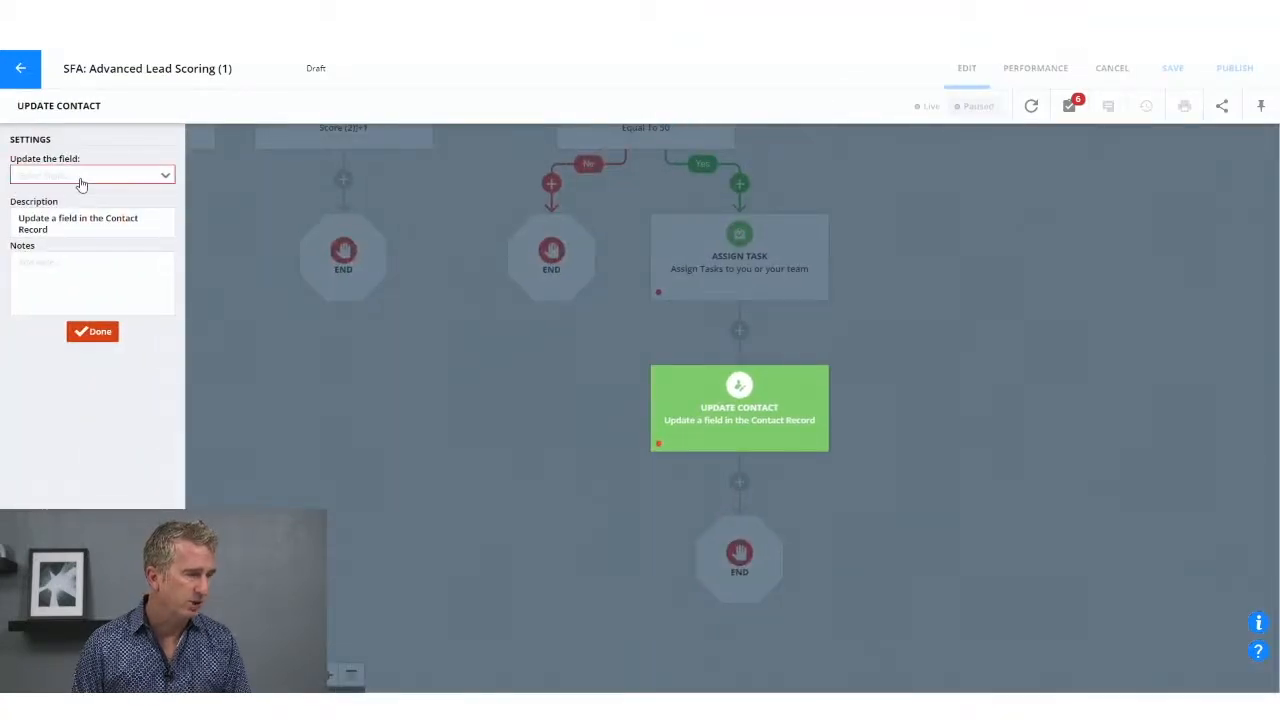
{"action": "type", "text": "color"}
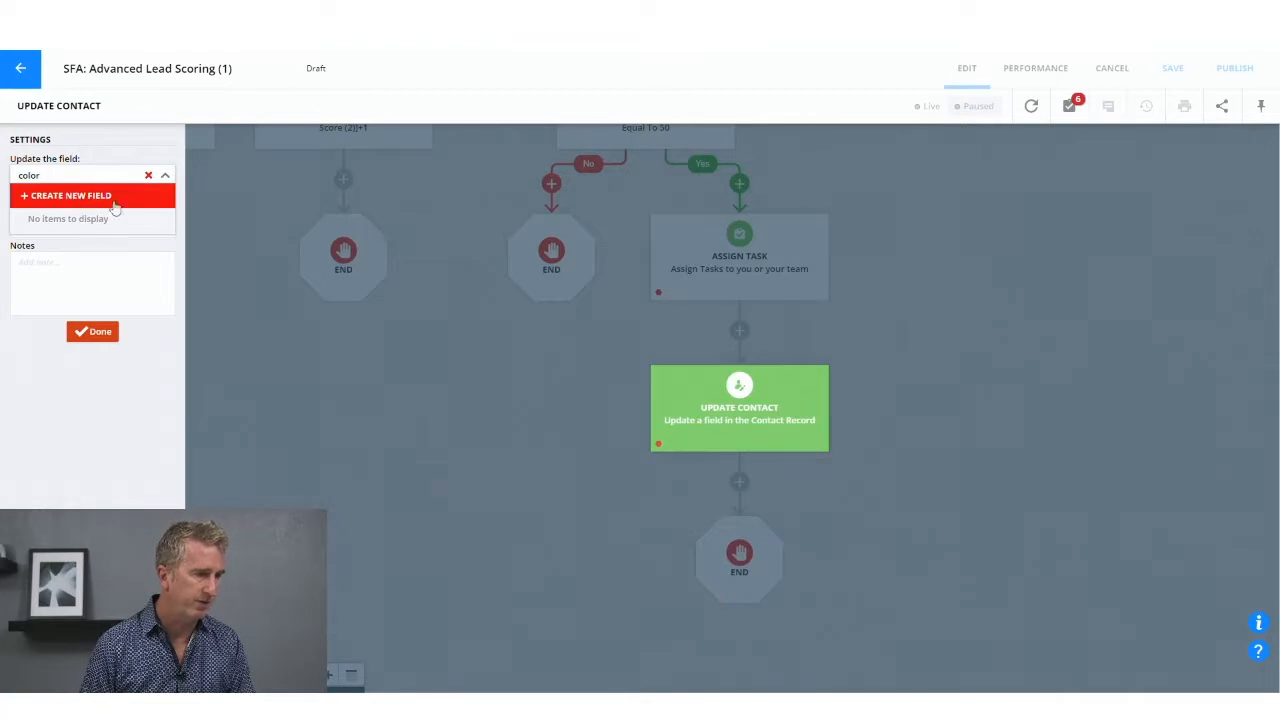
{"action": "left_click", "coordinate": [72, 195]}
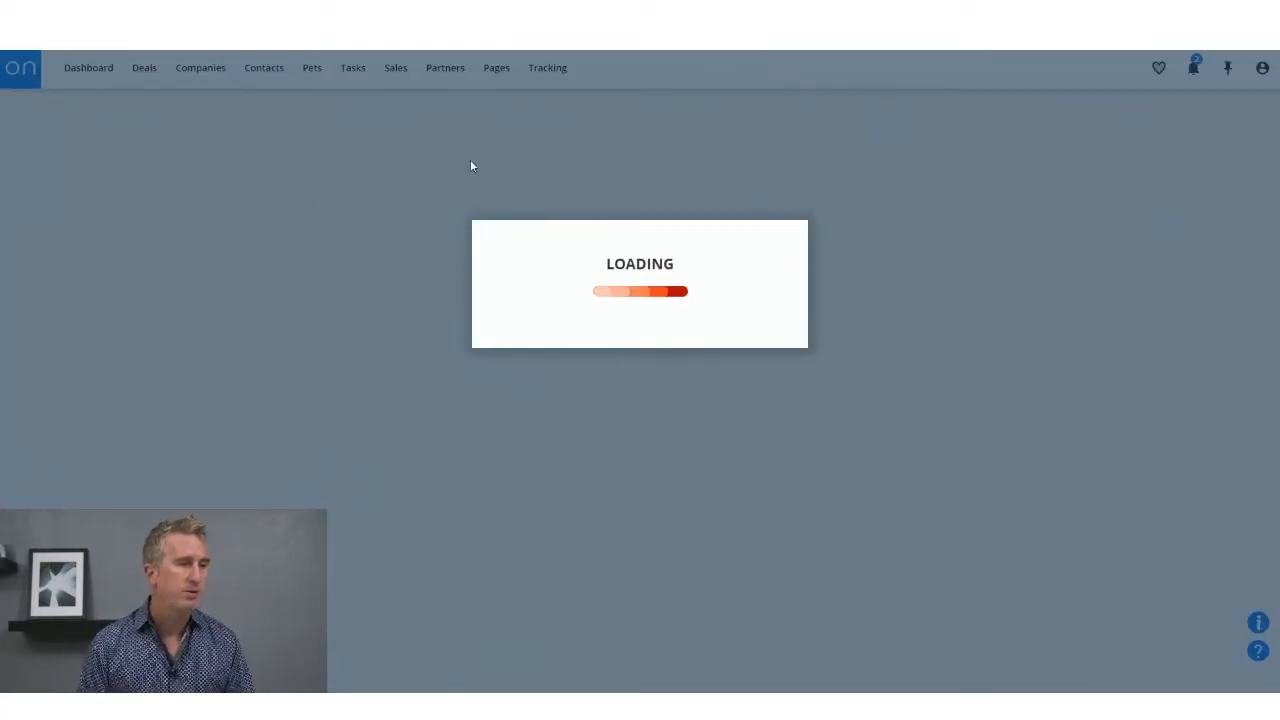
Step: Add a field to the middle column of the Contact Information section and name it "Lead Score Color"
{"action": "scroll", "coordinate": [757, 579], "scroll_direction": "down", "scroll_amount": 3}
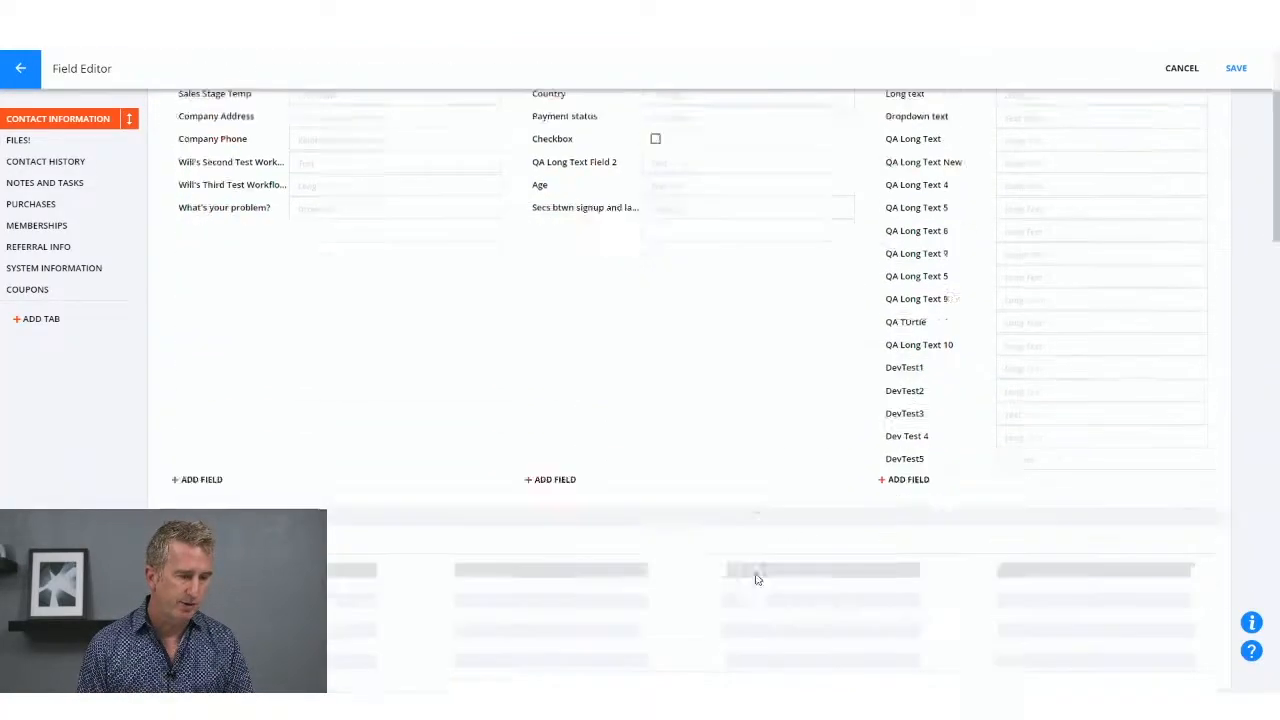
{"action": "left_click", "coordinate": [550, 369]}
{"action": "left_click", "coordinate": [620, 247]}
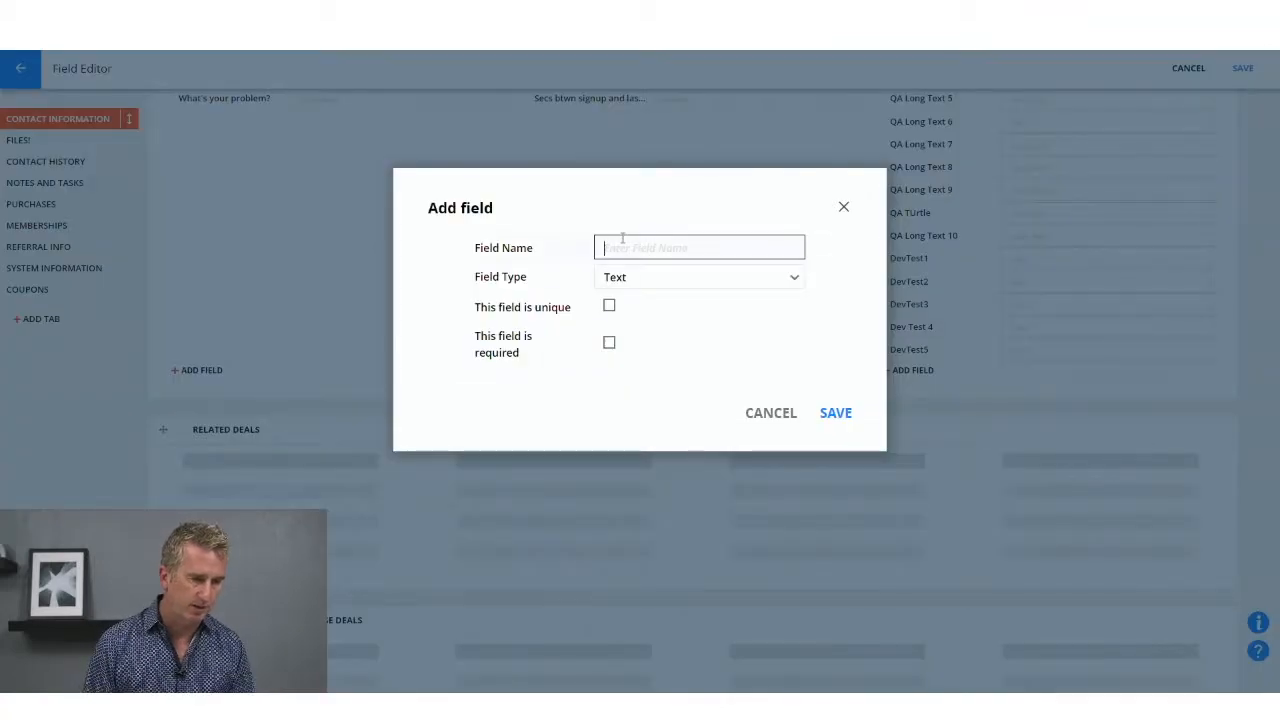
{"action": "type", "text": "Lea"}
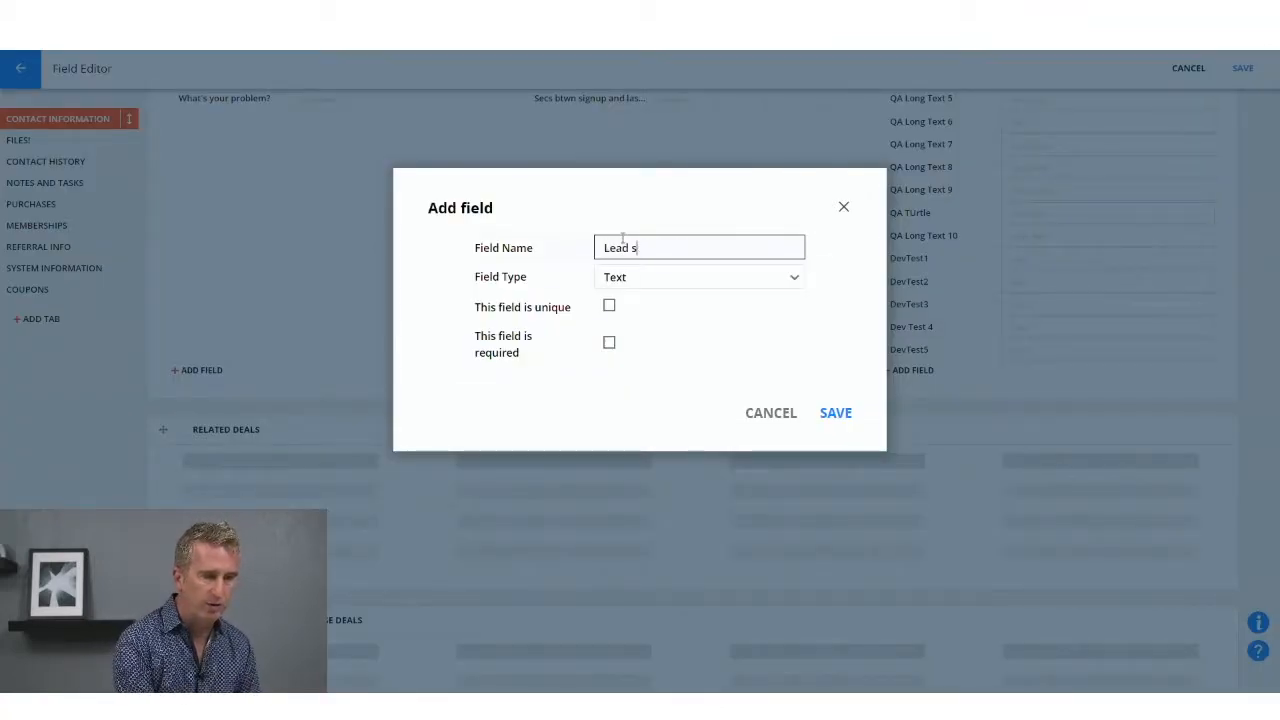
{"action": "type", "text": "d SCore"}
{"action": "key", "text": "BackSpace"}
{"action": "key", "text": "BackSpace"}
{"action": "key", "text": "BackSpace"}
{"action": "key", "text": "BackSpace"}
{"action": "key", "text": "BackSpace"}
{"action": "type", "text": "core Color"}
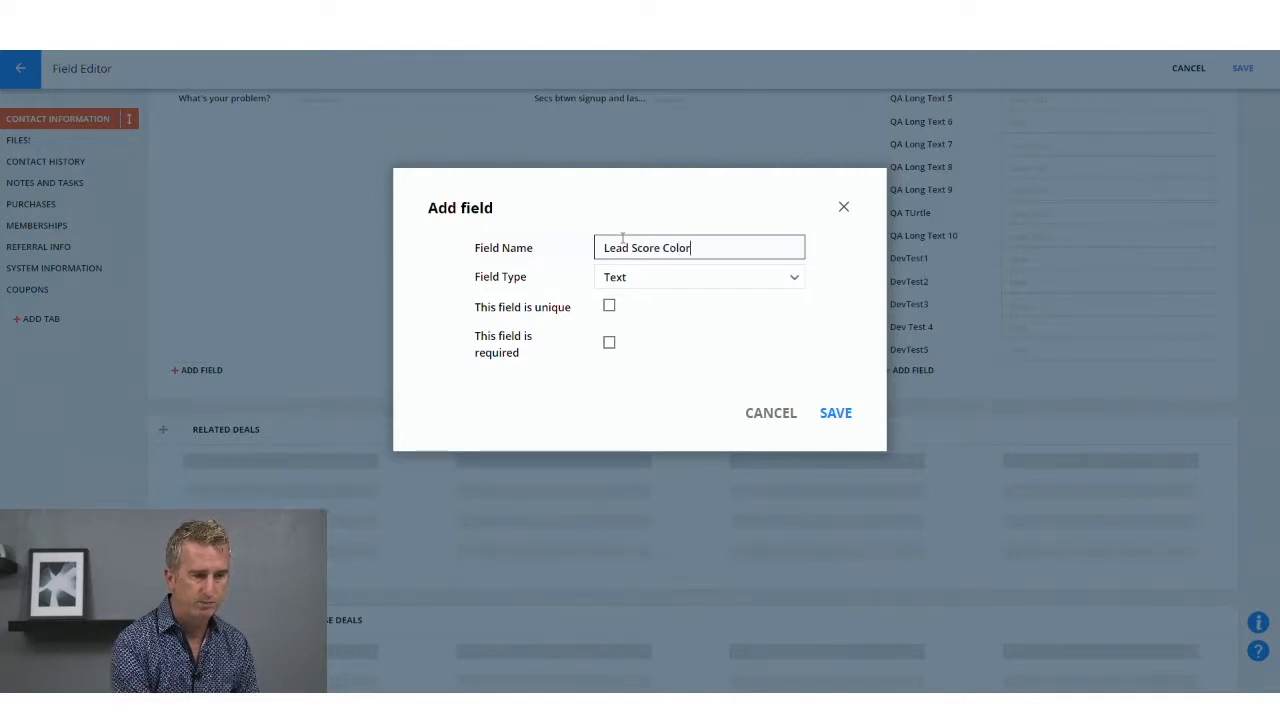
Step: Set the Lead Score Color field's type to Color
{"action": "left_click", "coordinate": [658, 290]}
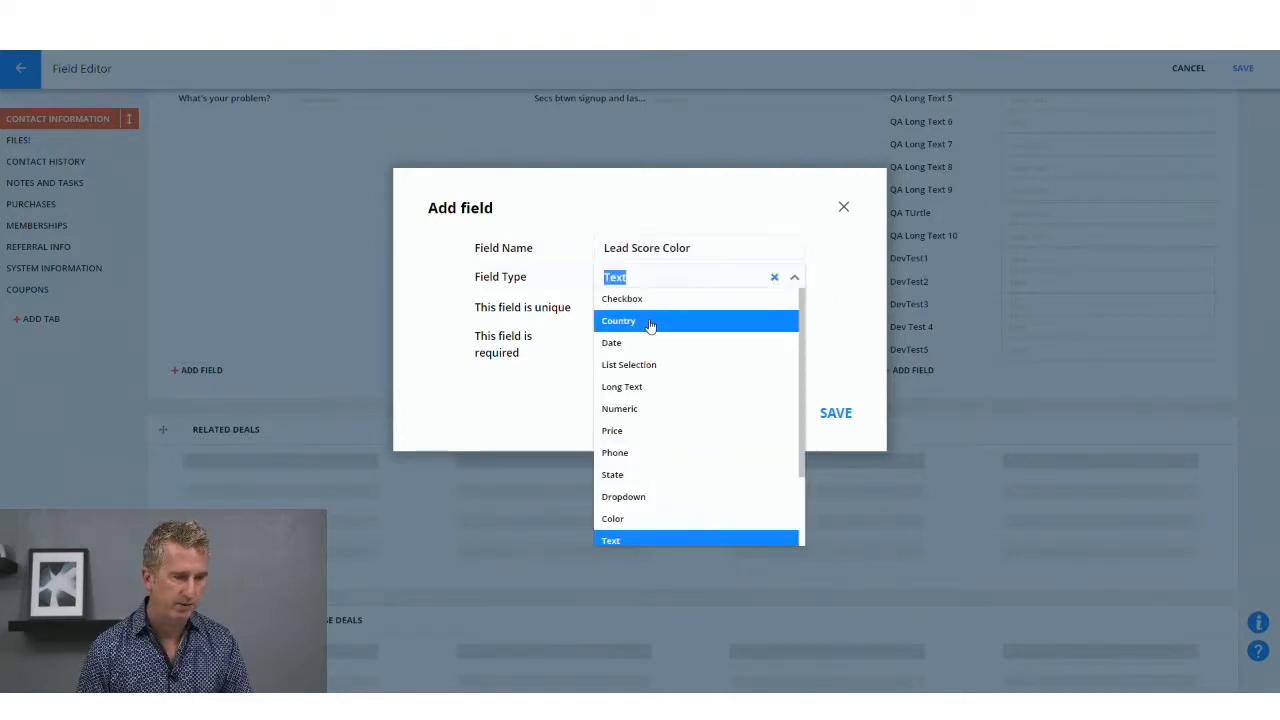
{"action": "scroll", "coordinate": [696, 416], "scroll_direction": "down", "scroll_amount": 1}
{"action": "scroll", "coordinate": [696, 416], "scroll_direction": "down", "scroll_amount": 1}
{"action": "left_click", "coordinate": [689, 425]}
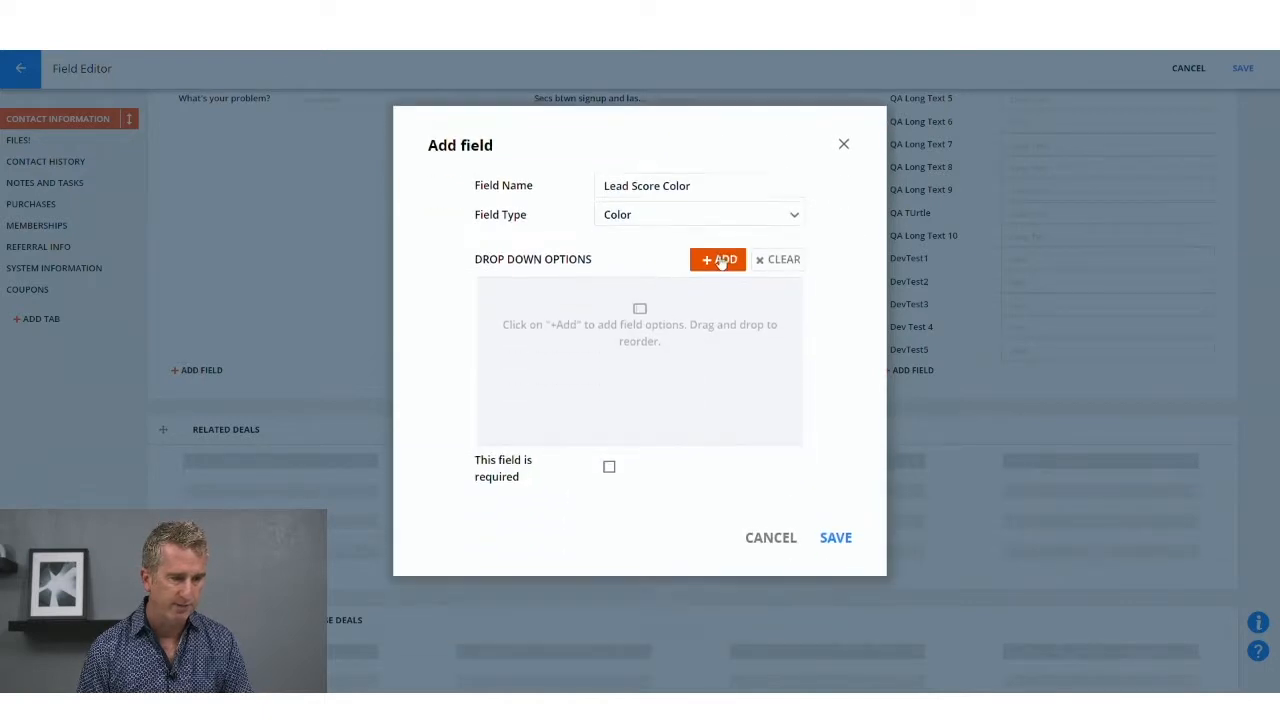
Step: Add a "Low Score" option to the Lead Score Color field's drop-down options
{"action": "left_click", "coordinate": [722, 260]}
{"action": "left_click", "coordinate": [560, 294]}
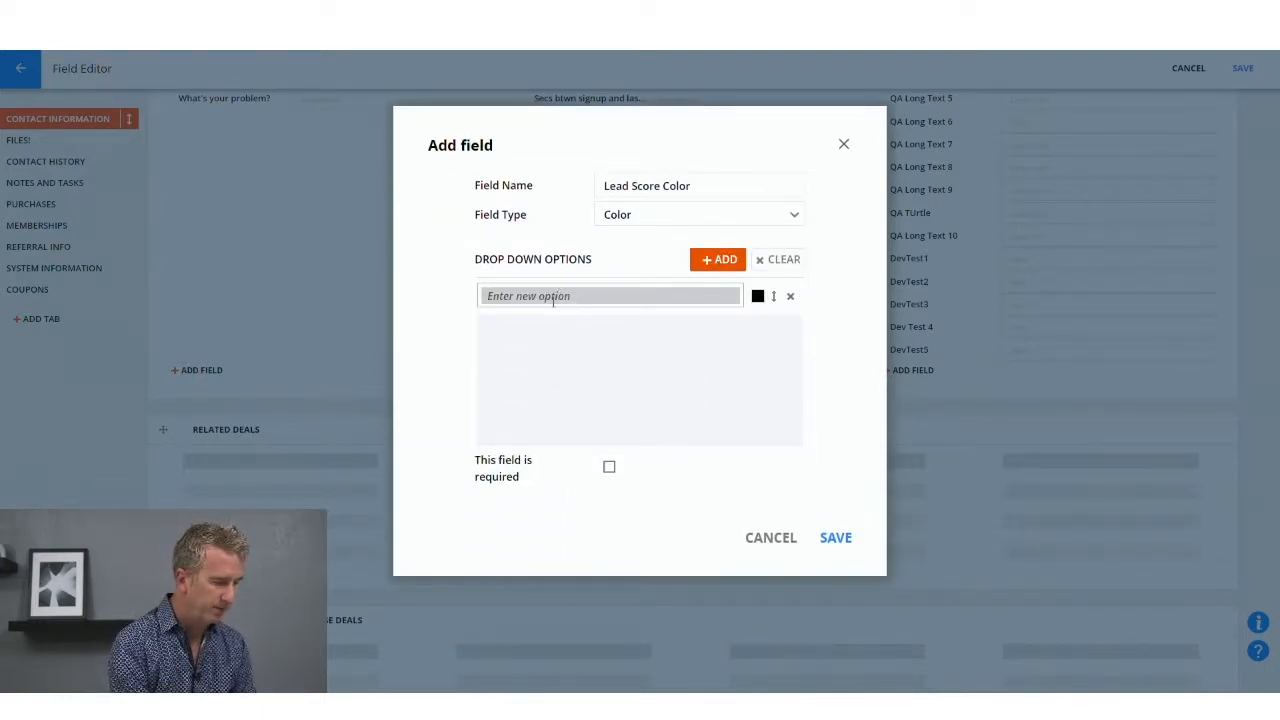
{"action": "type", "text": "Low Score"}
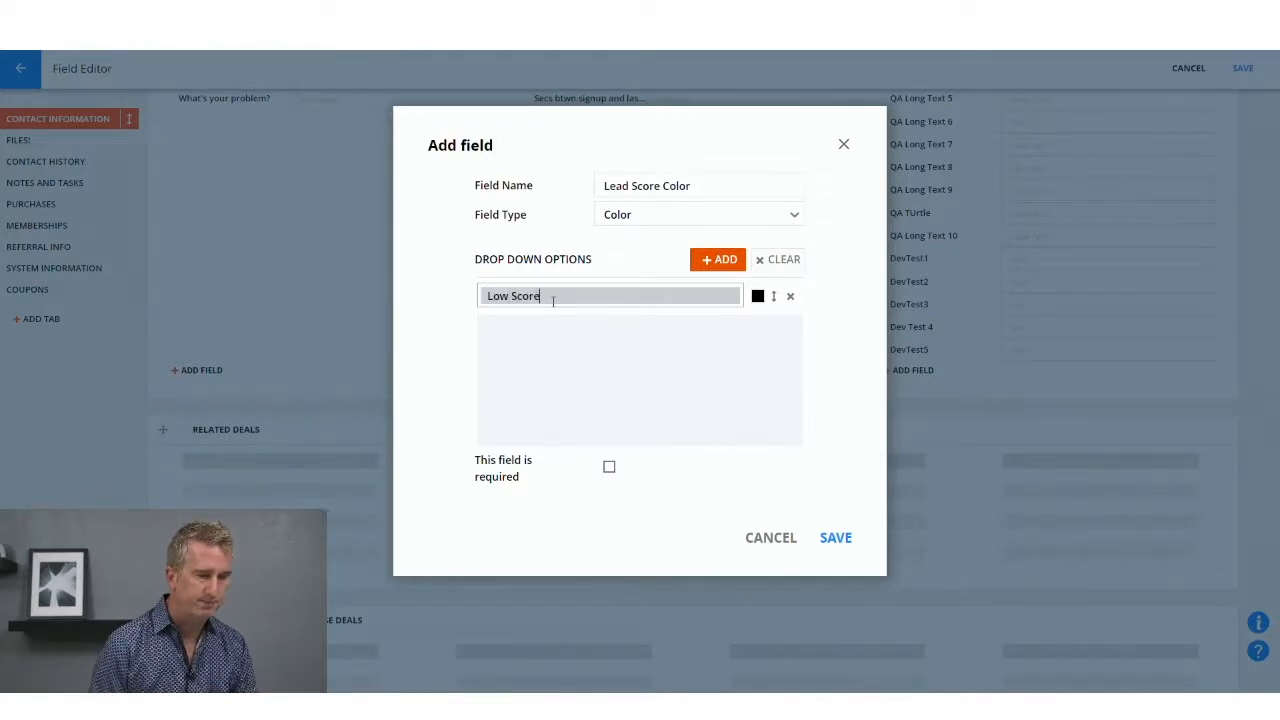
Step: Add a "Medium Score" option to the Lead Score Color field and give it the yellow color #ffc107
{"action": "left_click", "coordinate": [721, 259]}
{"action": "left_click", "coordinate": [584, 301]}
{"action": "type", "text": "Medium Score"}
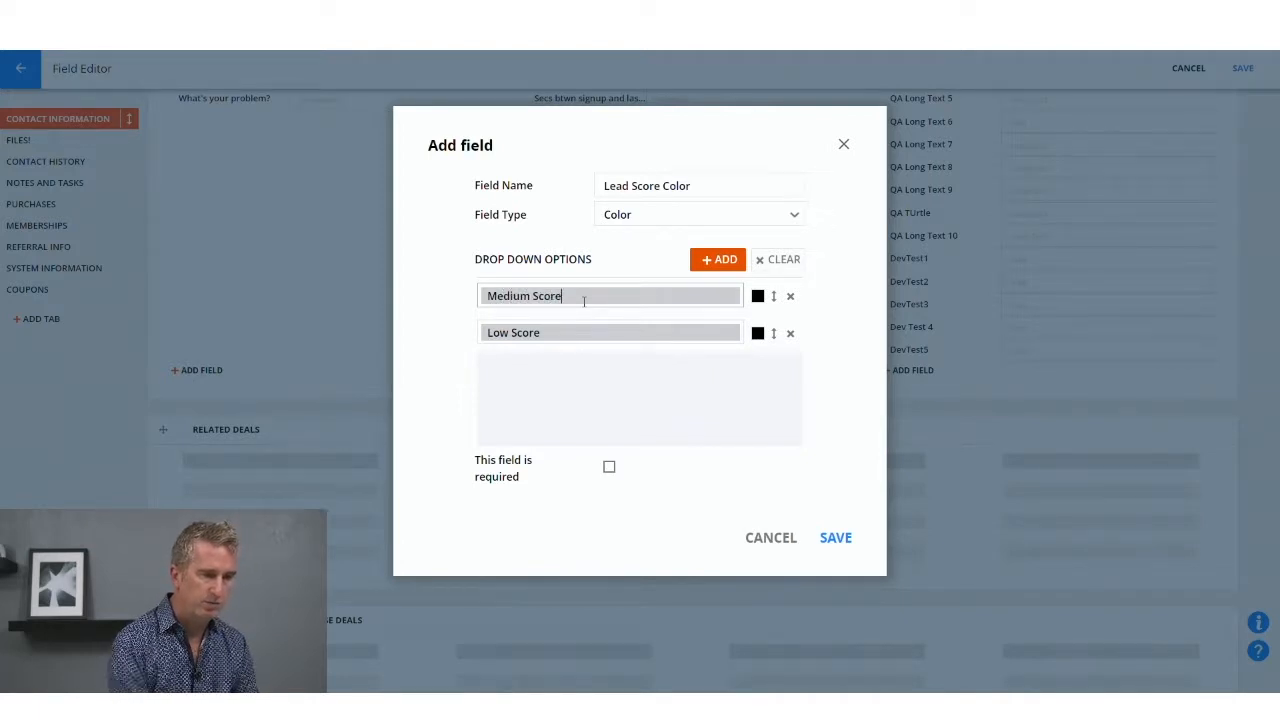
{"action": "left_click", "coordinate": [758, 296]}
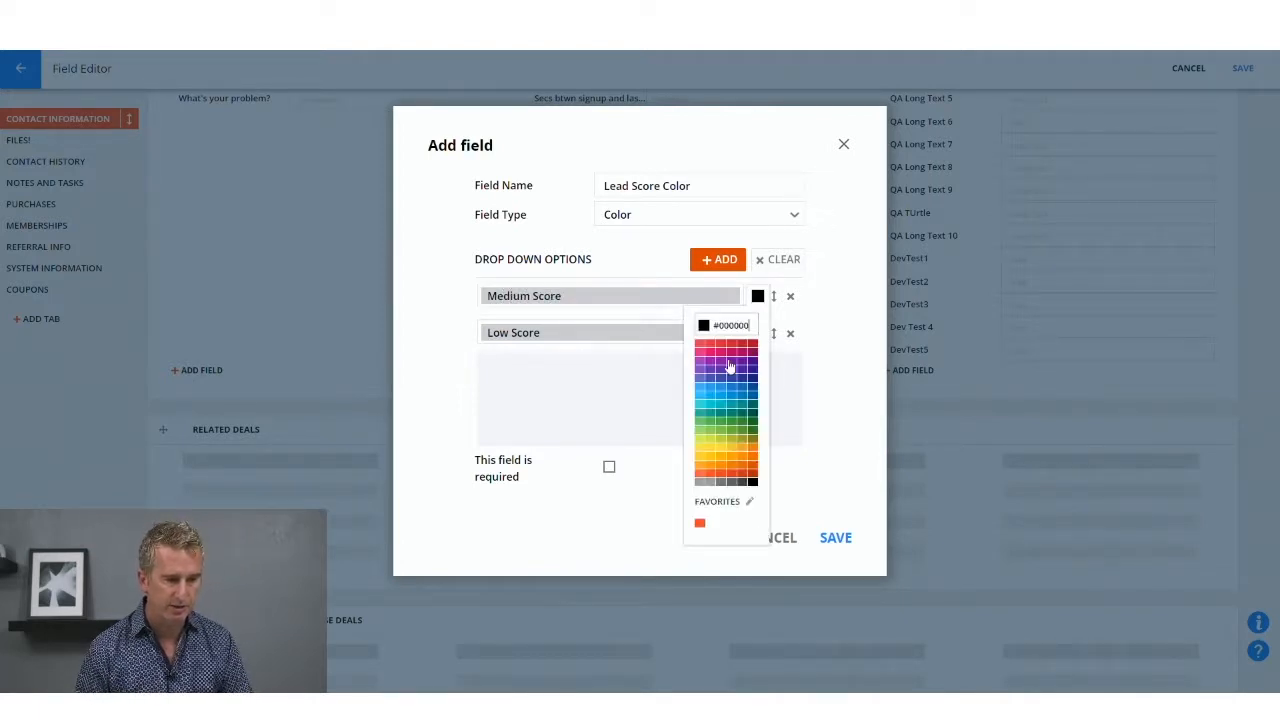
{"action": "left_click", "coordinate": [710, 462]}
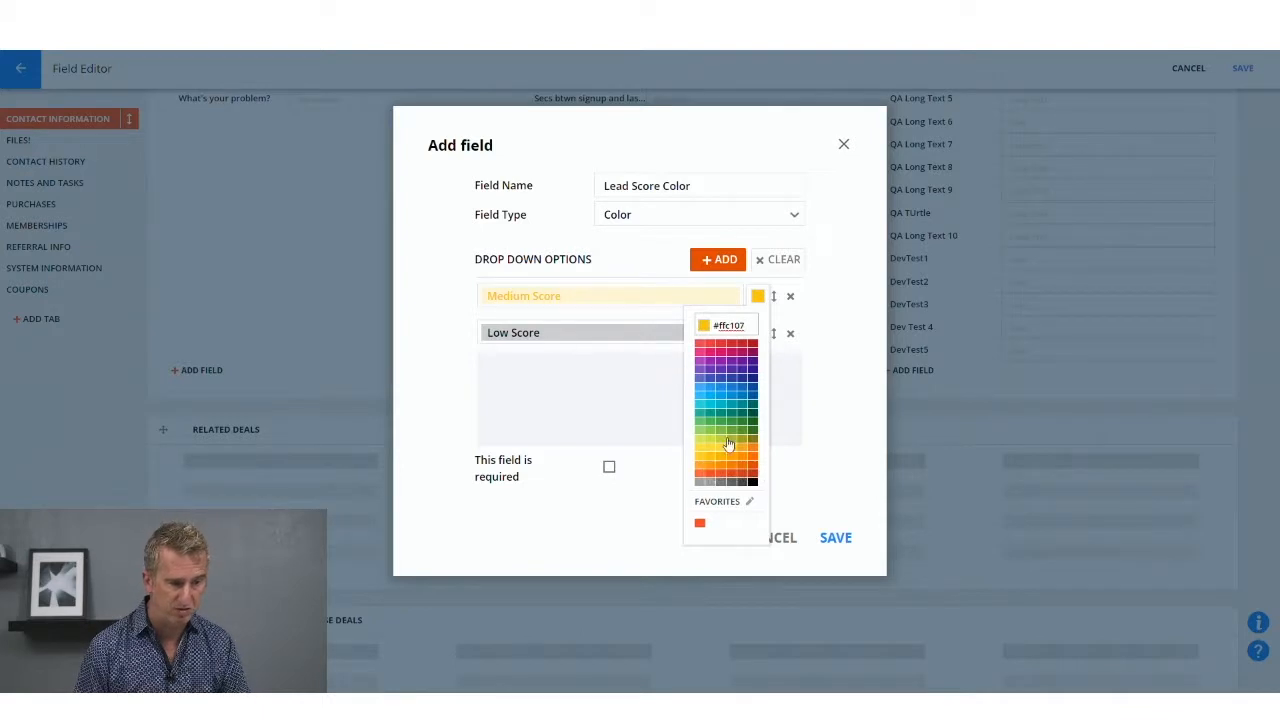
Step: Set the Medium Score color to orange #ffa000, add a "High Score" option in red #d32f2f, and save the field
{"action": "left_click", "coordinate": [732, 460]}
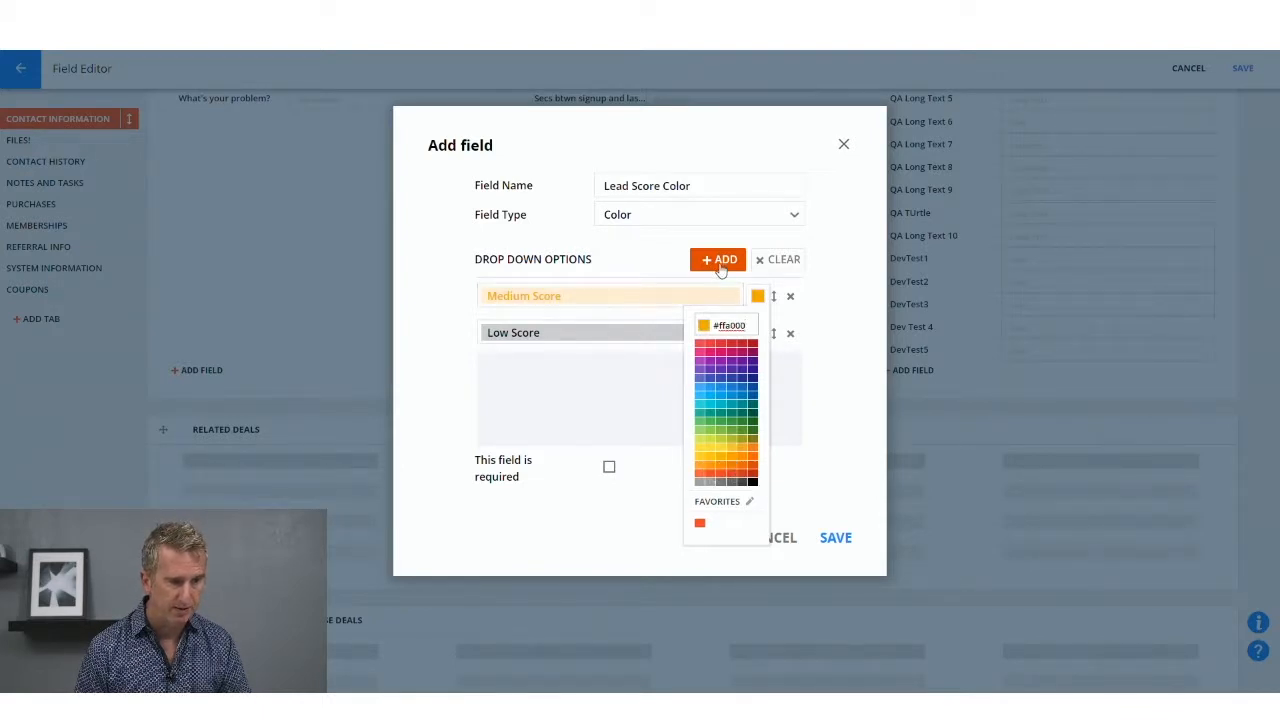
{"action": "left_click", "coordinate": [716, 259]}
{"action": "type", "text": "High Score"}
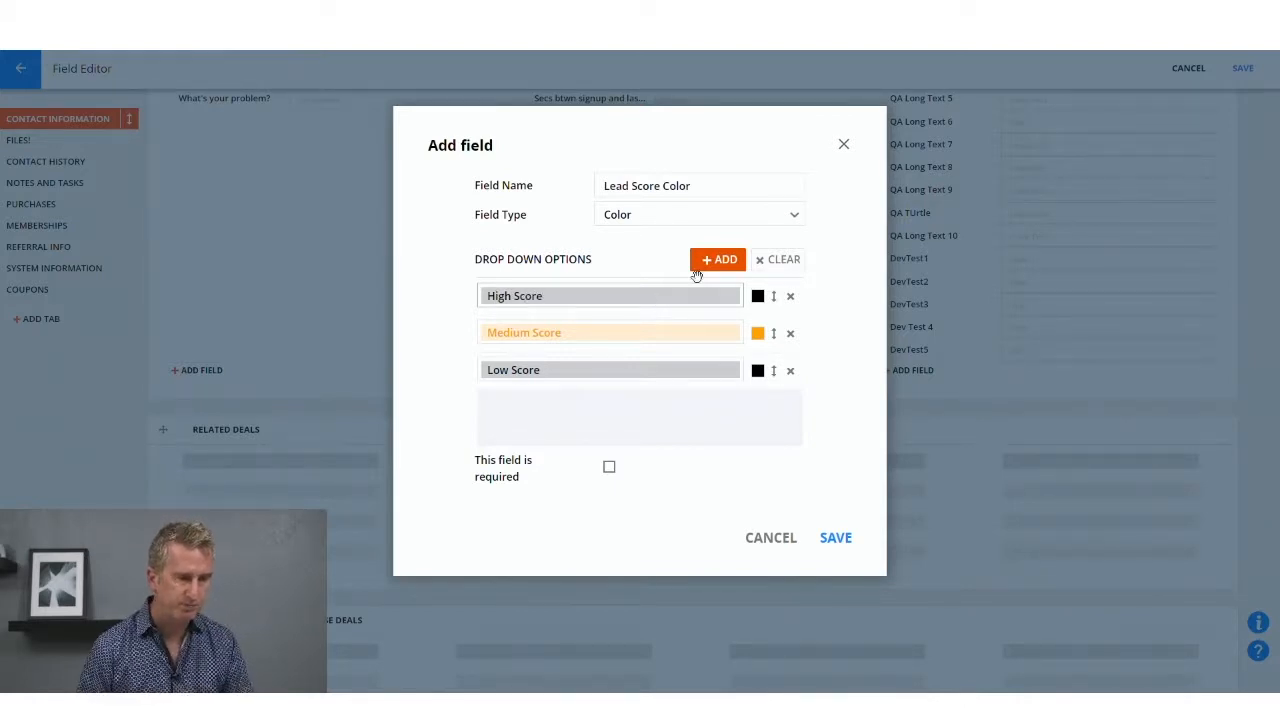
{"action": "left_click", "coordinate": [758, 296]}
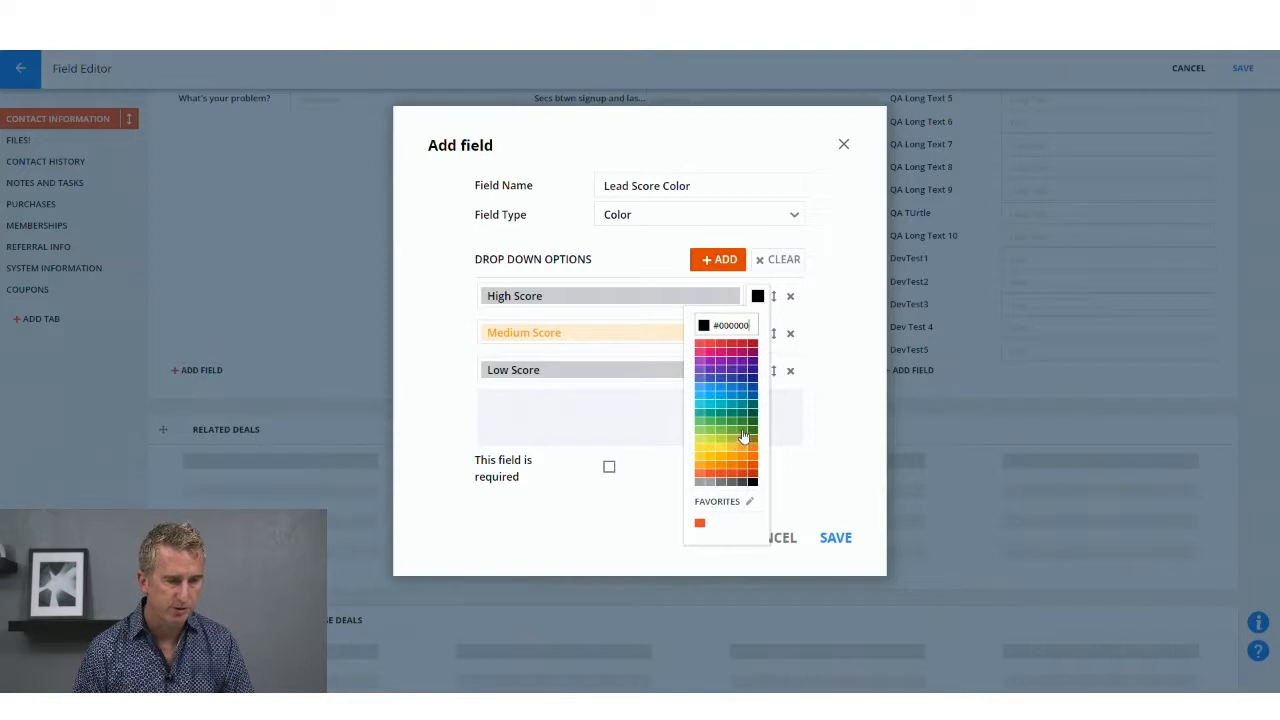
{"action": "left_click", "coordinate": [744, 436]}
{"action": "left_click", "coordinate": [728, 348]}
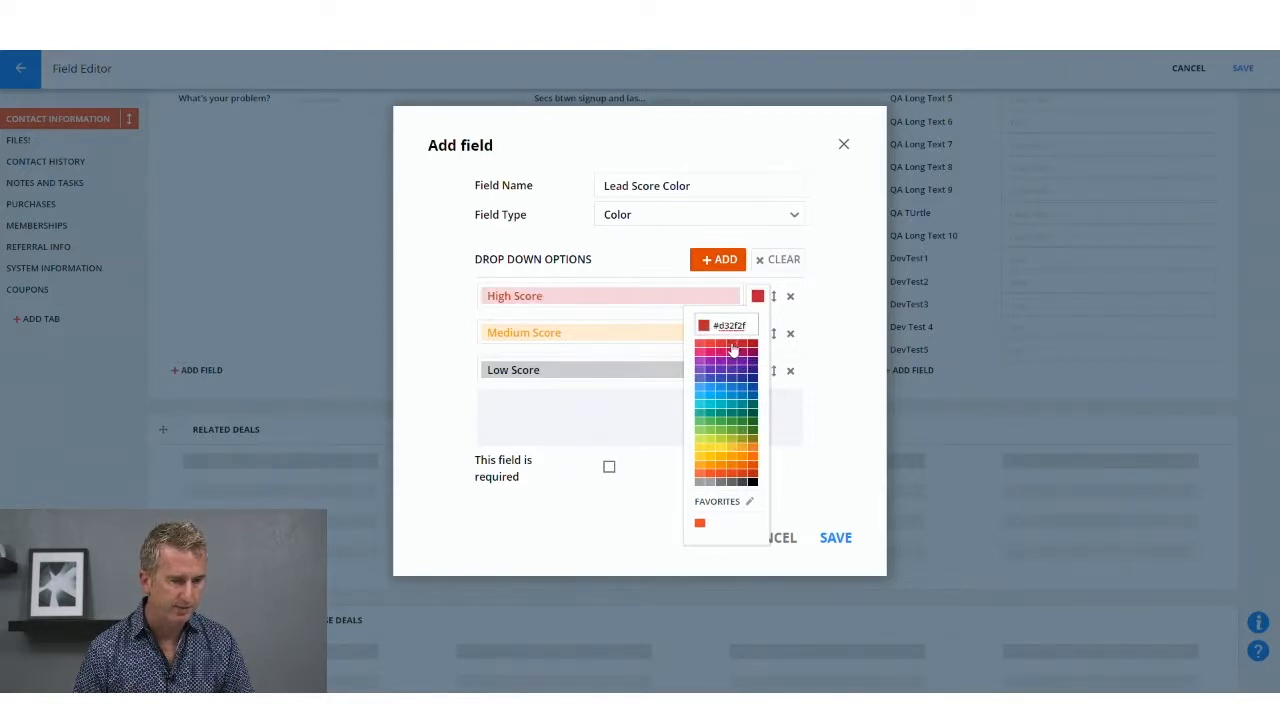
{"action": "left_click", "coordinate": [835, 489]}
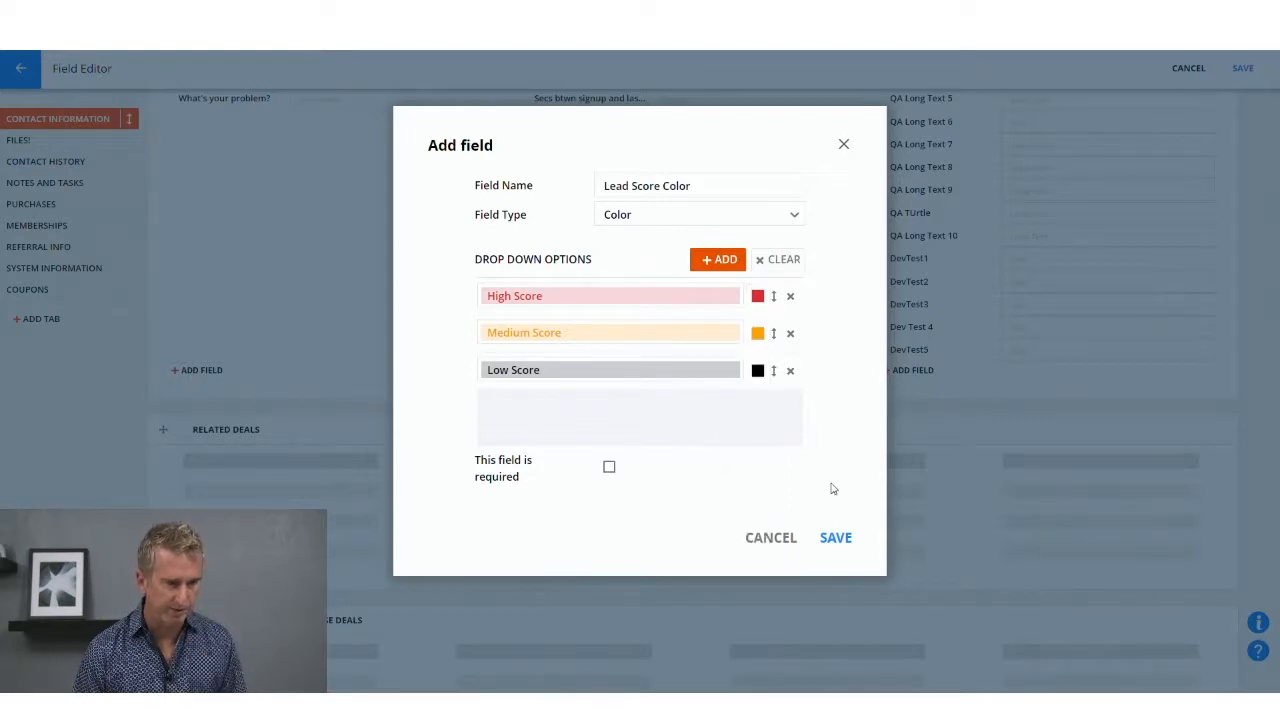
{"action": "left_click", "coordinate": [836, 538]}
{"action": "left_click", "coordinate": [1238, 70]}
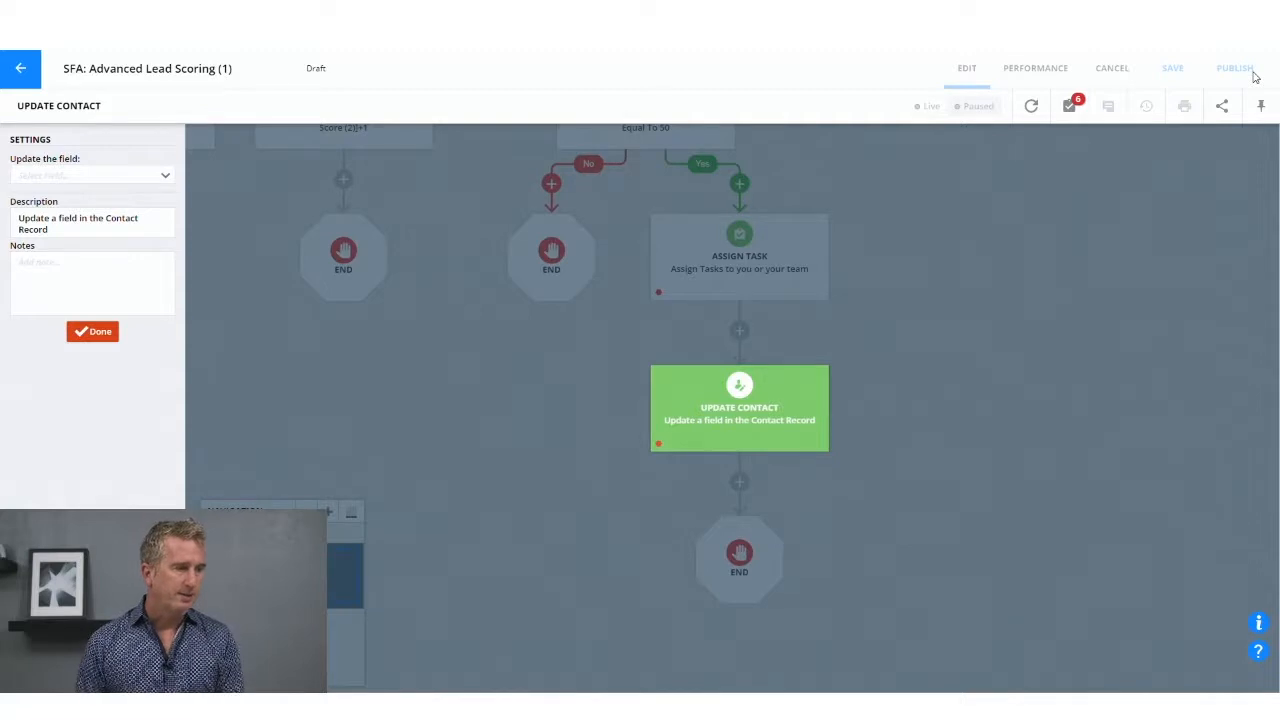
Step: Configure the Update Contact element to set the Lead Score Color field to High Score
{"action": "left_click", "coordinate": [67, 176]}
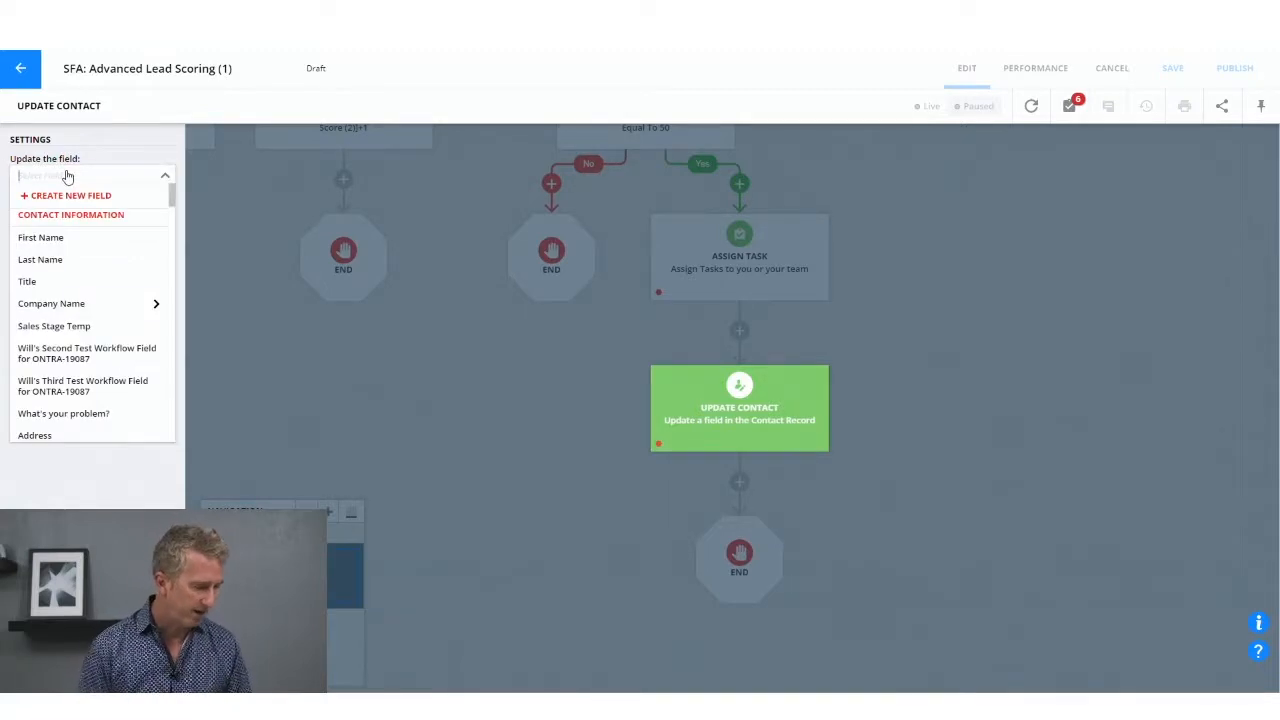
{"action": "type", "text": "color"}
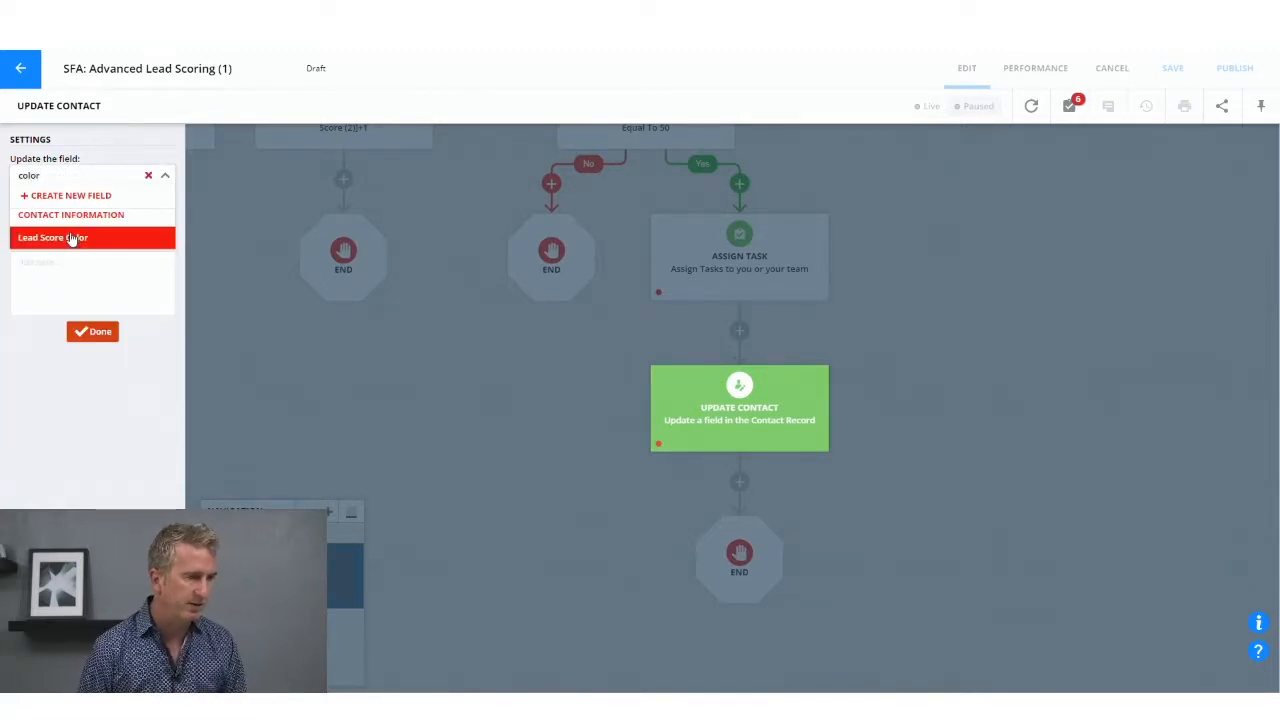
{"action": "left_click", "coordinate": [69, 238]}
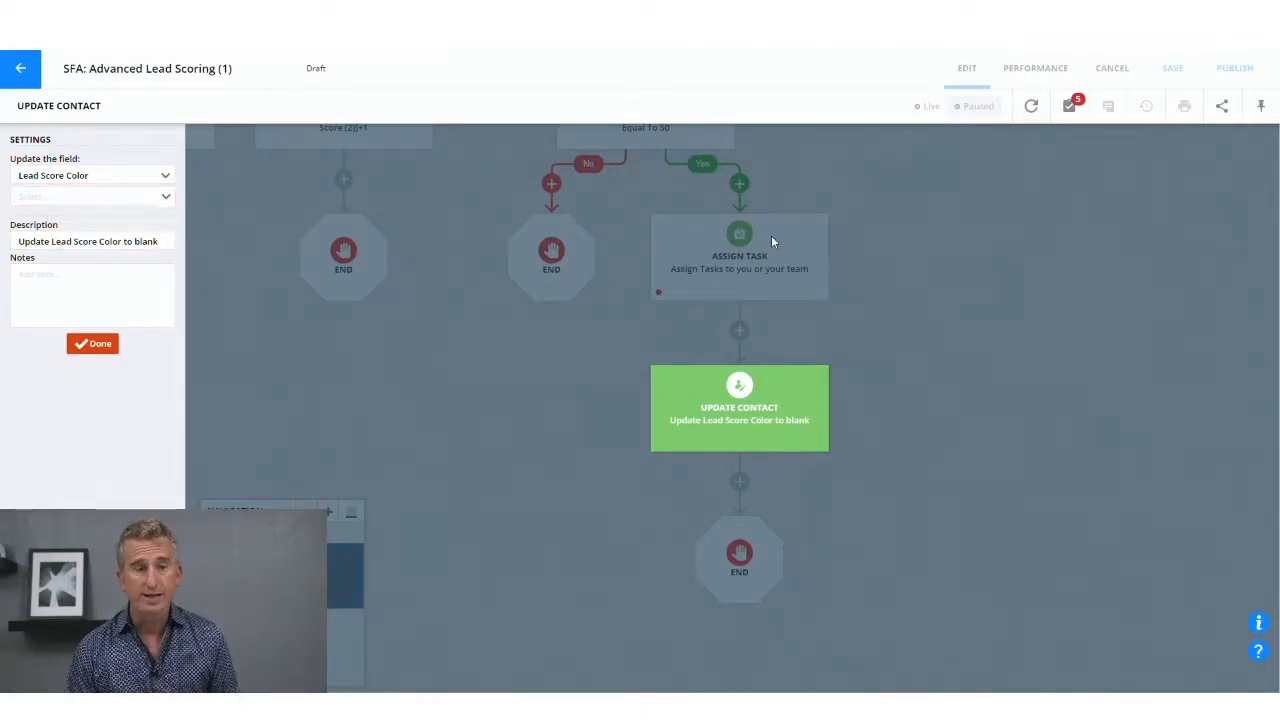
{"action": "left_click", "coordinate": [89, 199]}
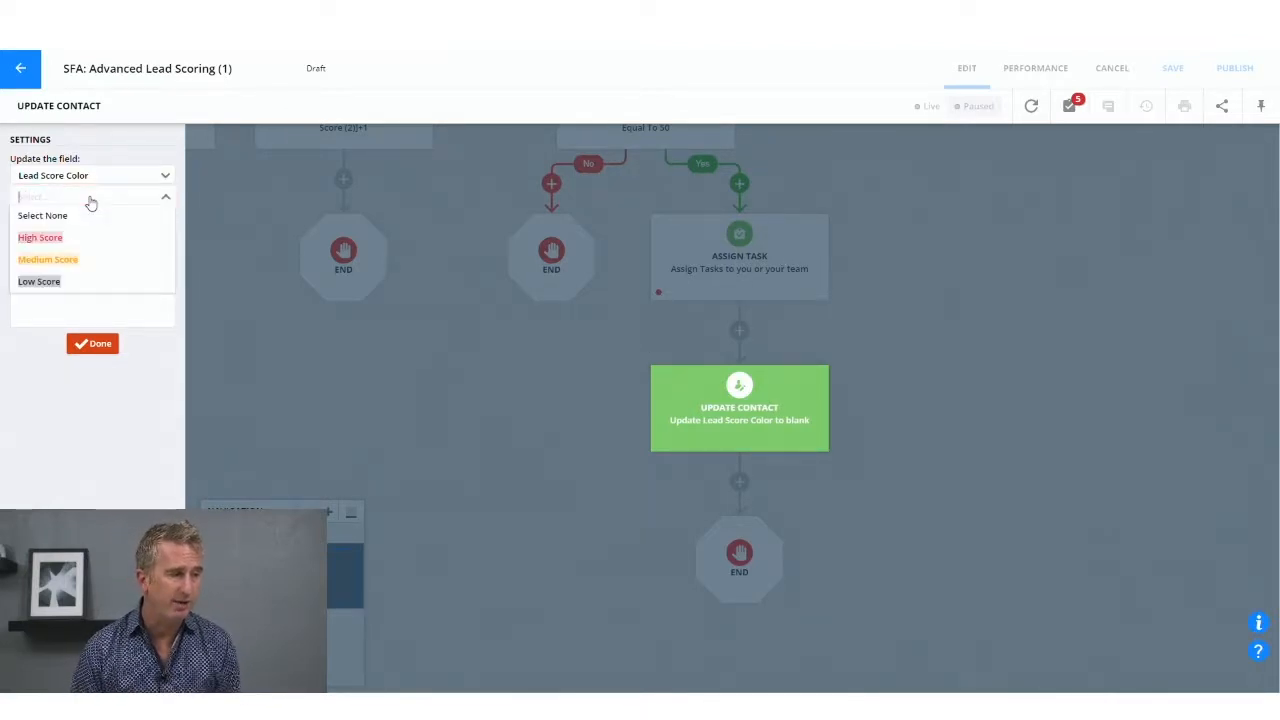
{"action": "left_click", "coordinate": [90, 266]}
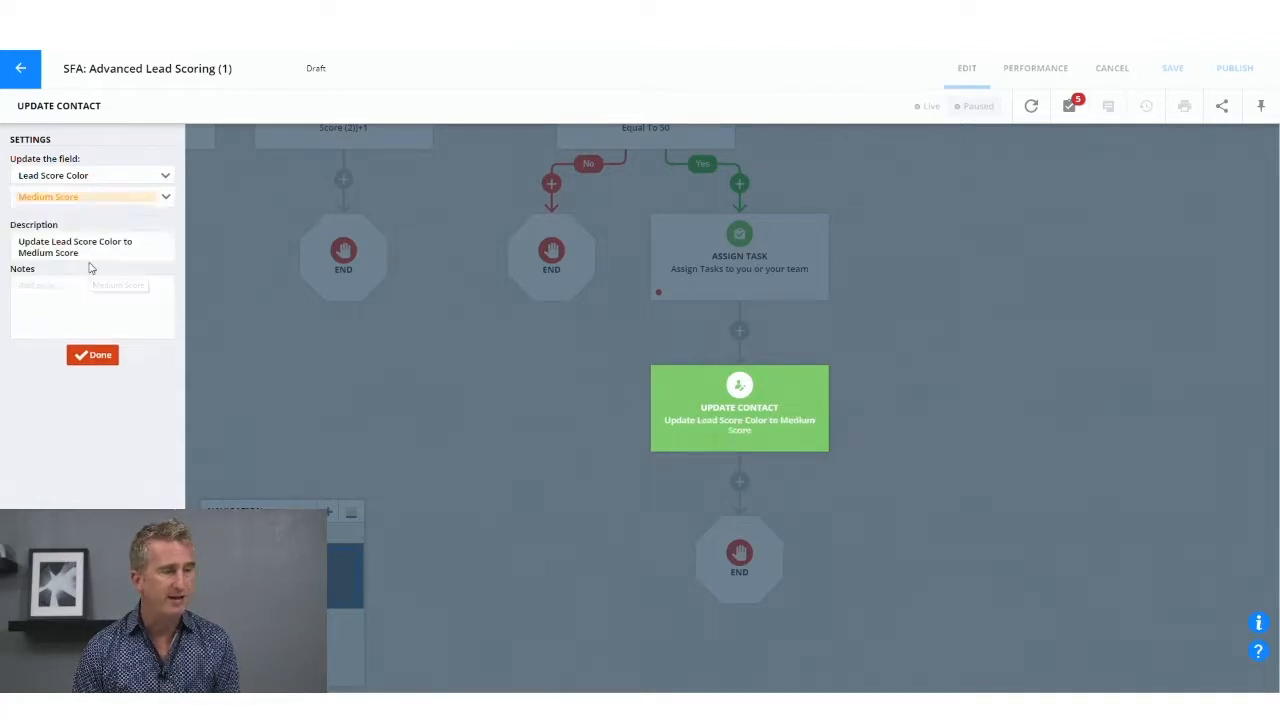
{"action": "left_click", "coordinate": [125, 203]}
{"action": "left_click", "coordinate": [106, 238]}
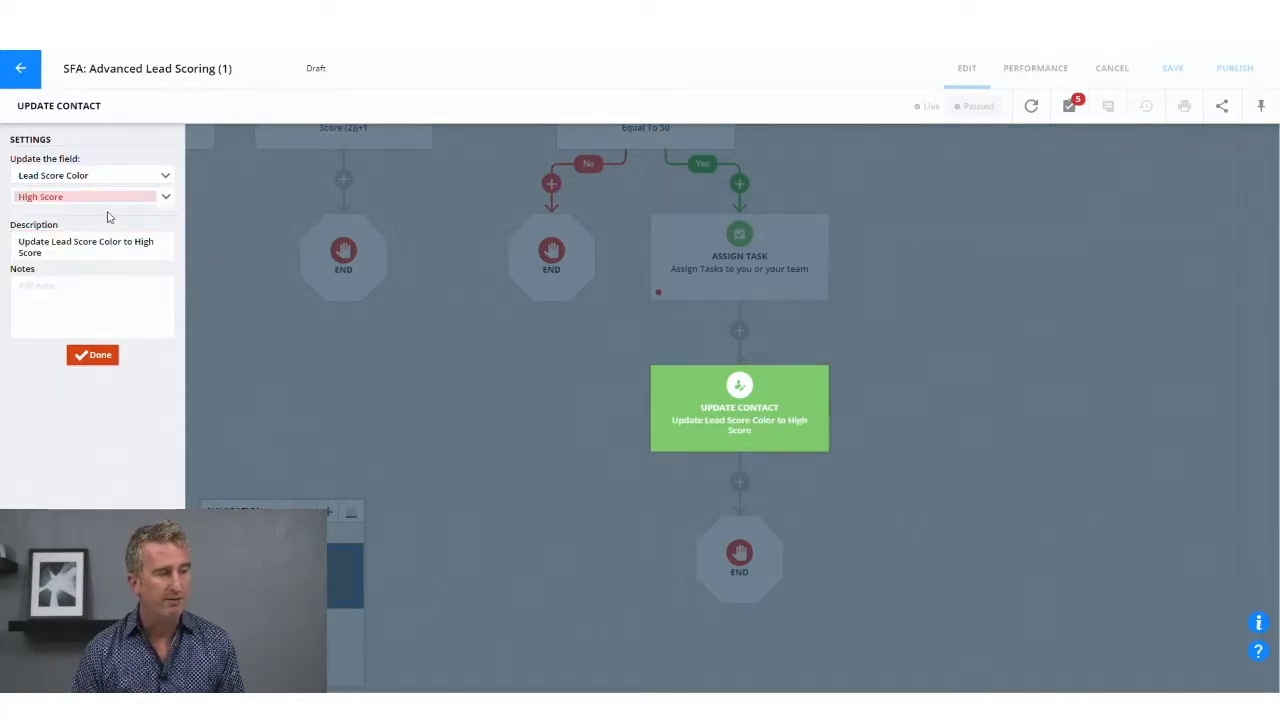
{"action": "left_click", "coordinate": [112, 361]}
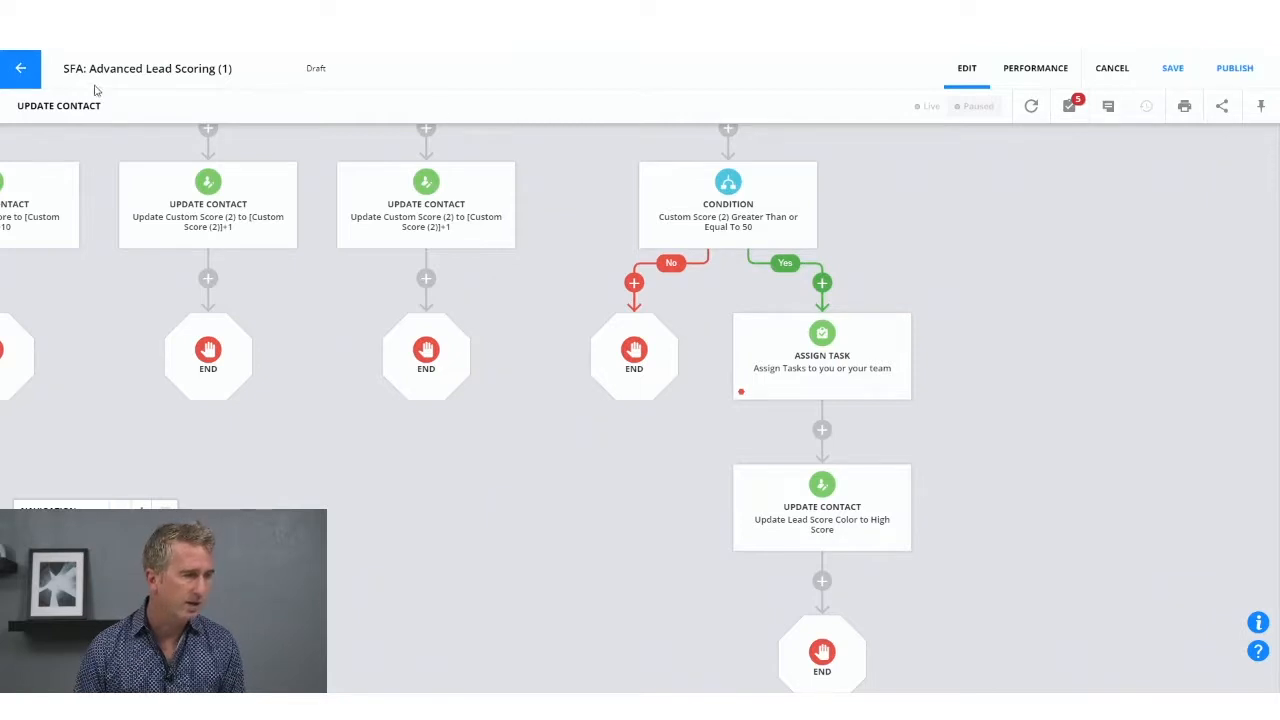
Step: Leave the campaign editor and open the Contacts list
{"action": "left_click", "coordinate": [20, 68]}
{"action": "left_click", "coordinate": [752, 349]}
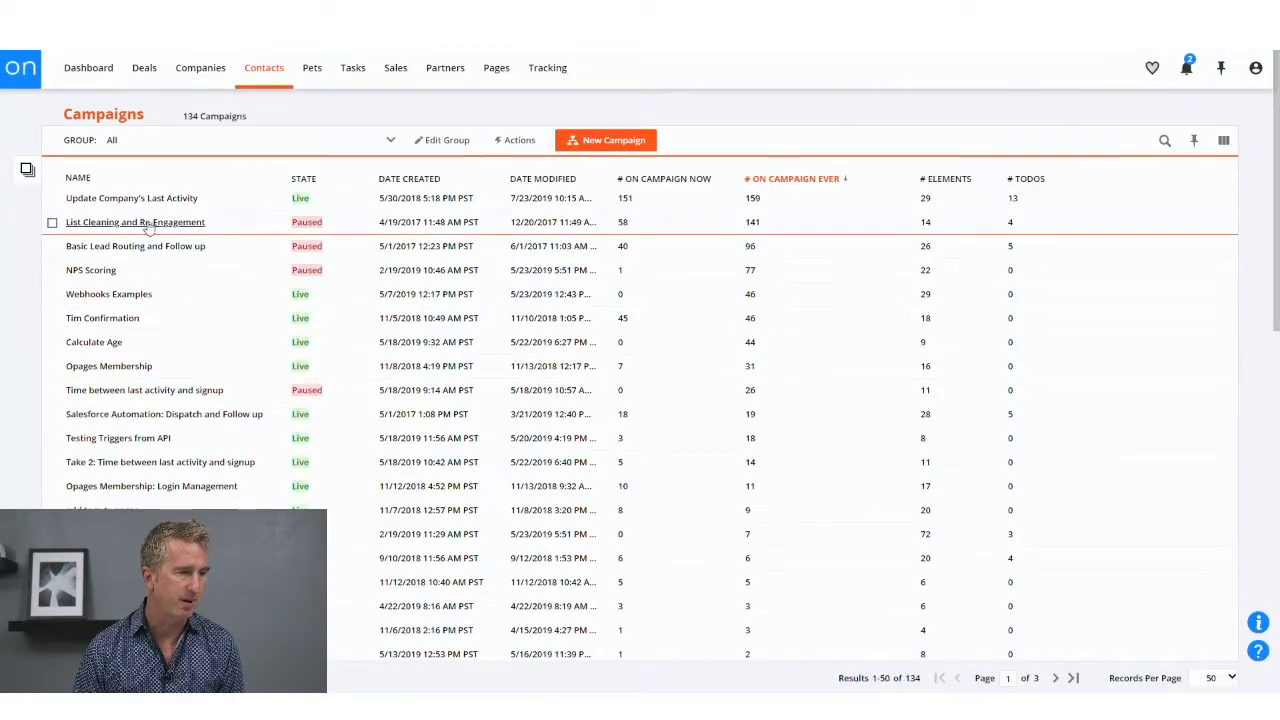
{"action": "left_click", "coordinate": [281, 81]}
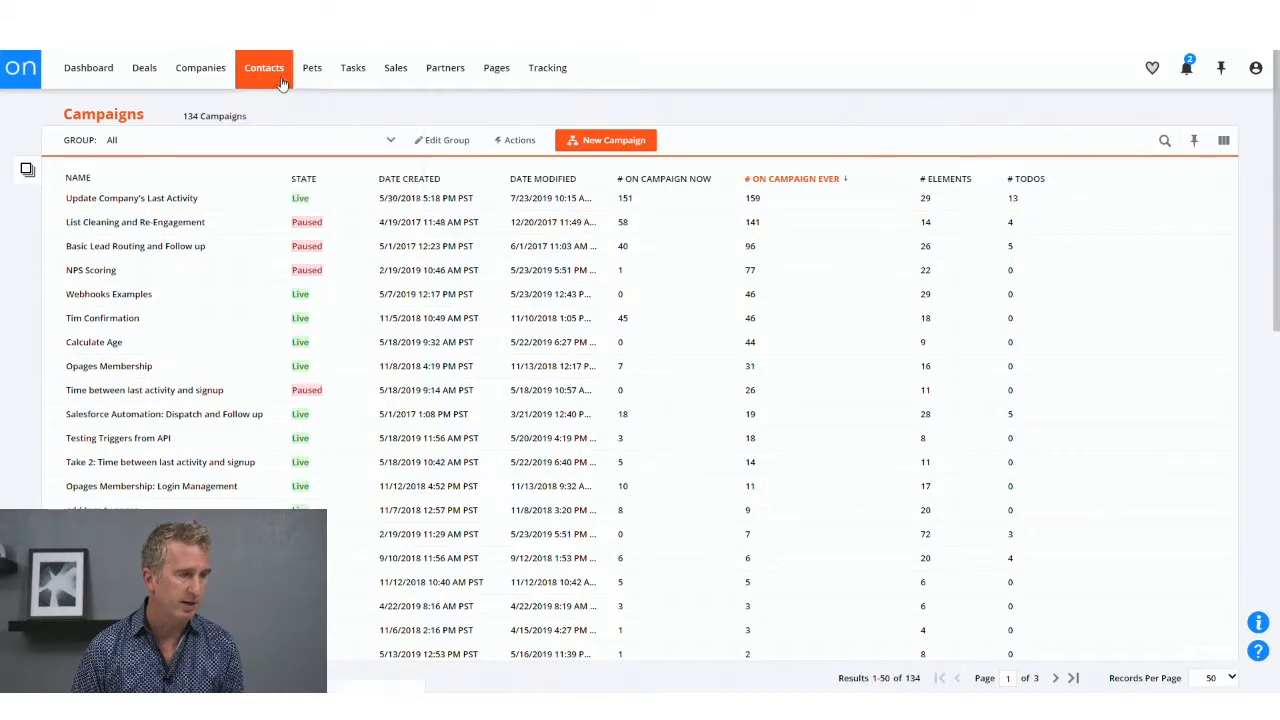
Step: Add Lead Score Color as a column of the Contacts list, placed between Name and Score, and save the columns
{"action": "left_click", "coordinate": [1223, 140]}
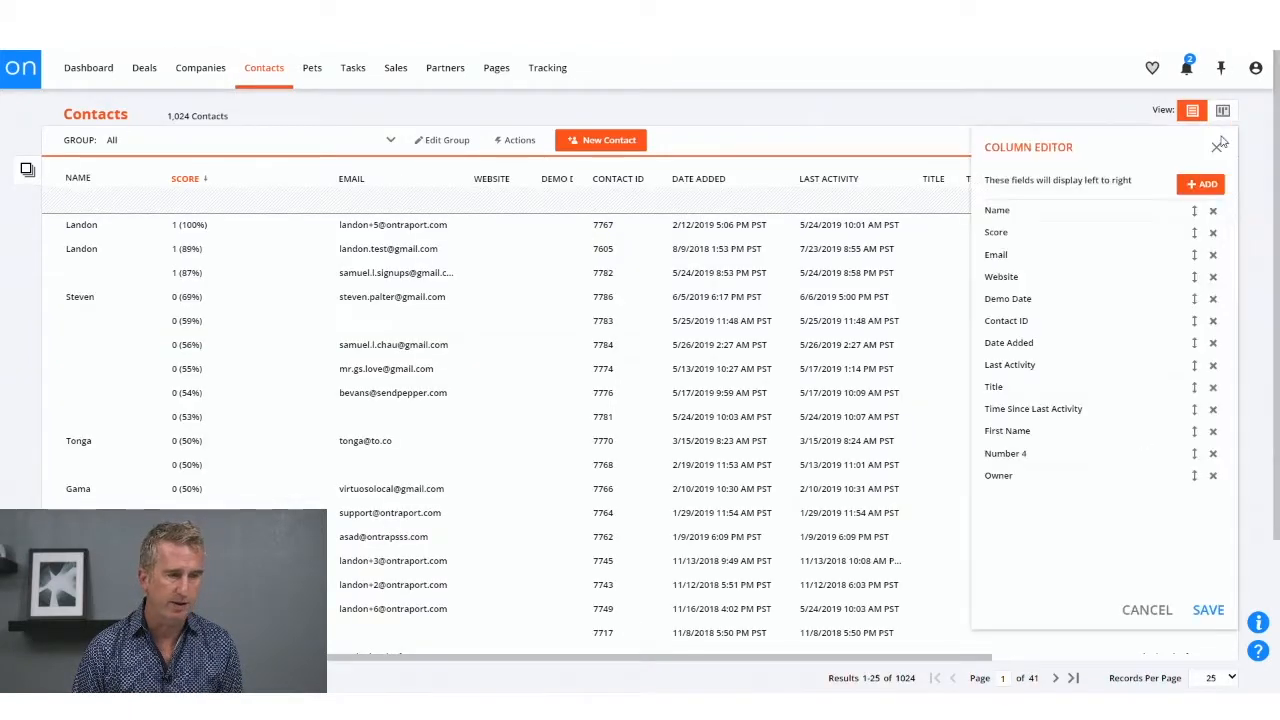
{"action": "left_click", "coordinate": [1204, 186]}
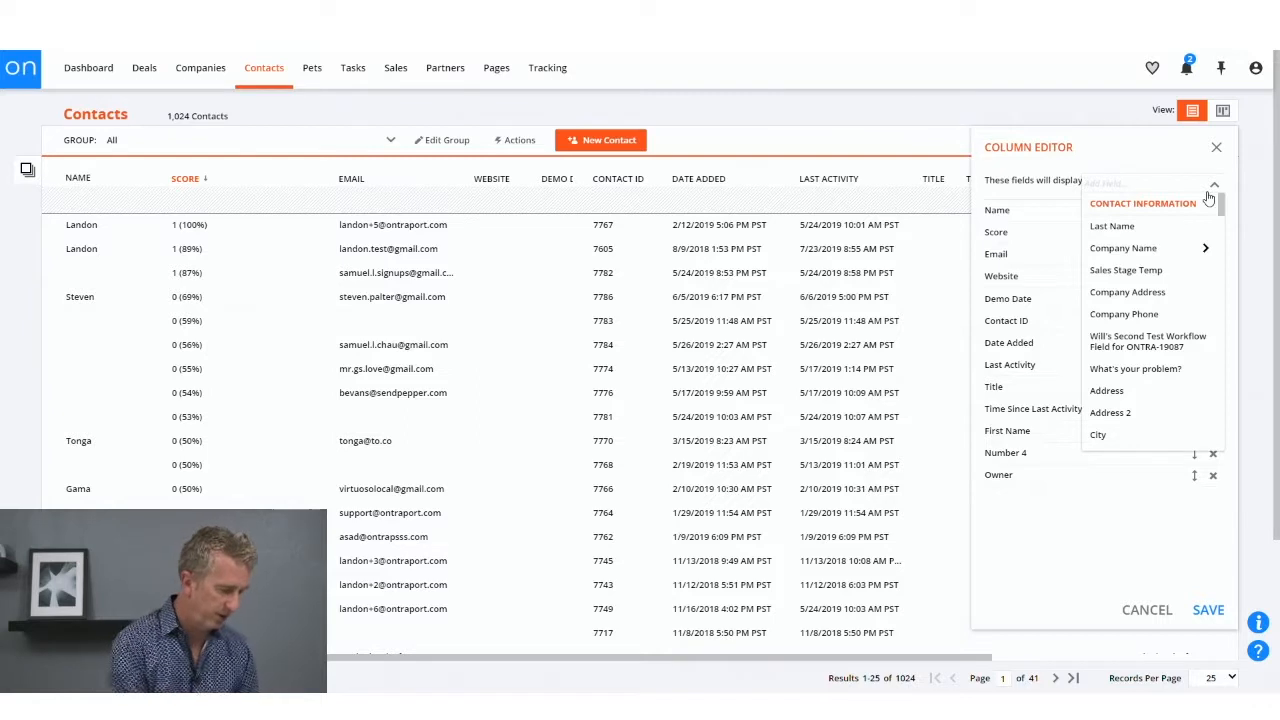
{"action": "type", "text": "score"}
{"action": "left_click", "coordinate": [1125, 226]}
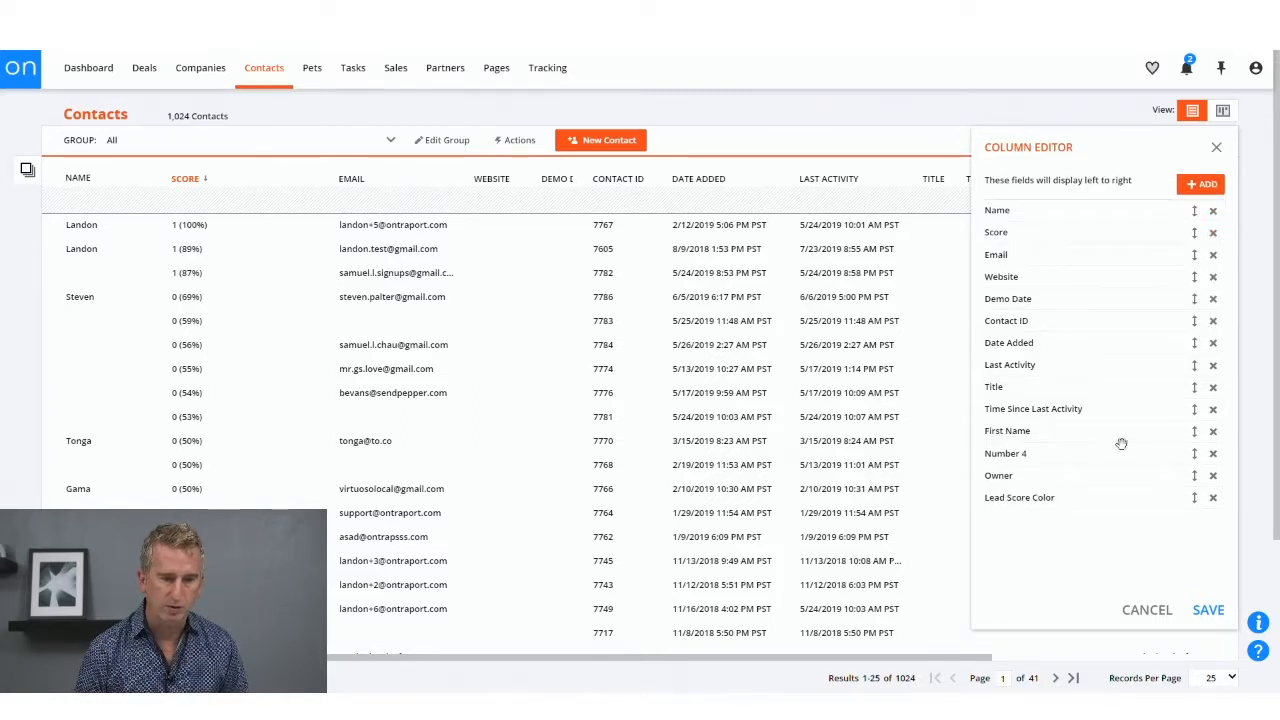
{"action": "left_click_drag", "start_coordinate": [1055, 497], "coordinate": [1059, 228]}
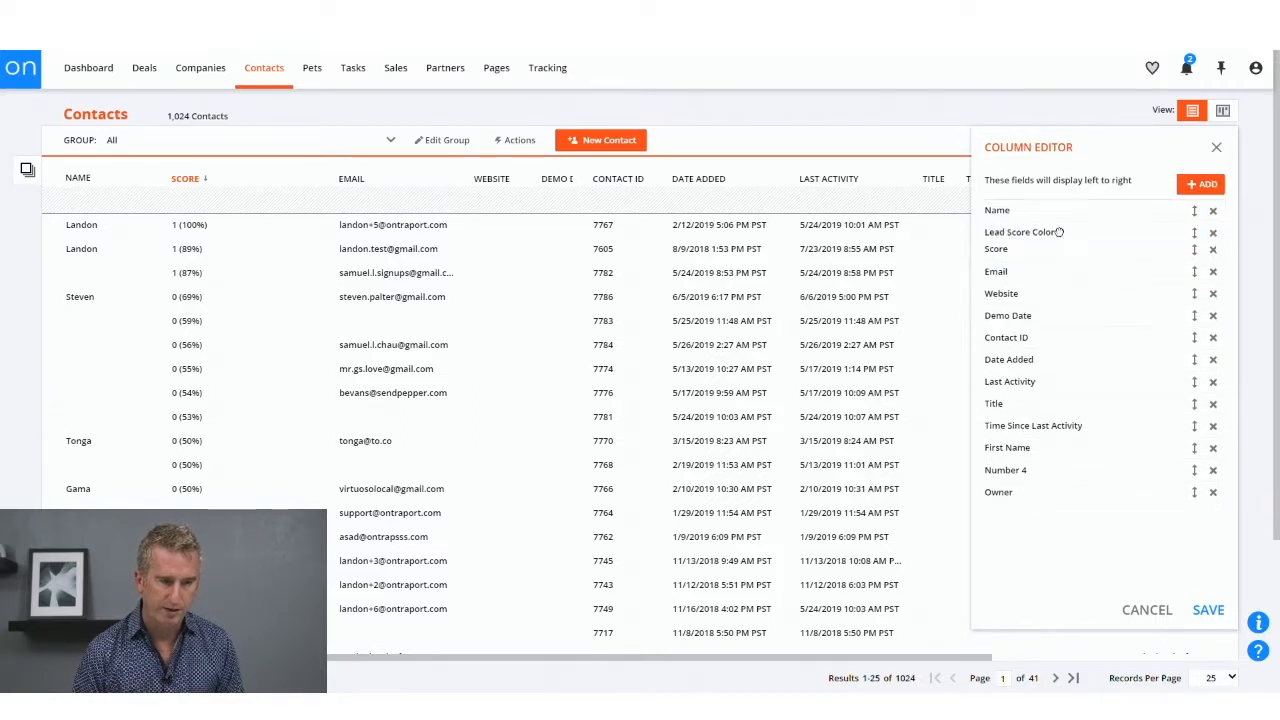
{"action": "left_click", "coordinate": [1208, 609]}
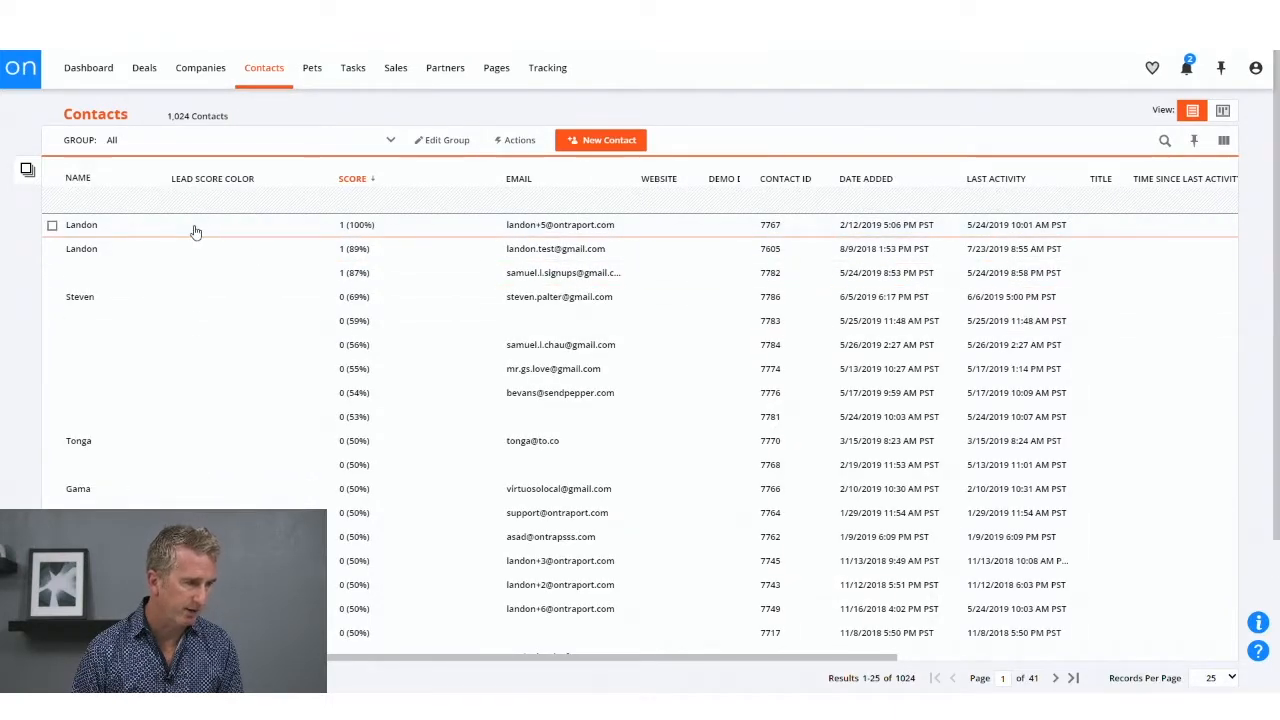
Step: Set Lead Score Color to High Score in the first listed contact's record and return to the Contacts list
{"action": "left_click", "coordinate": [197, 229]}
{"action": "left_click", "coordinate": [64, 224]}
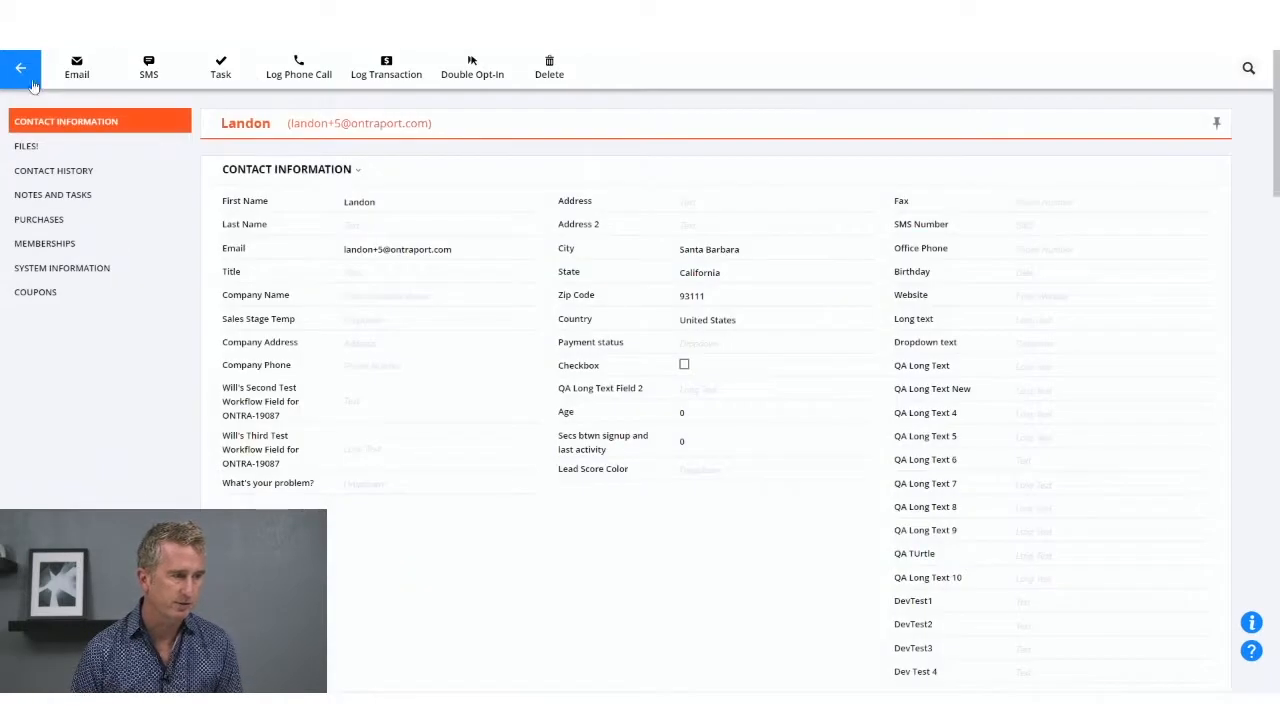
{"action": "left_click", "coordinate": [700, 476]}
{"action": "left_click", "coordinate": [704, 509]}
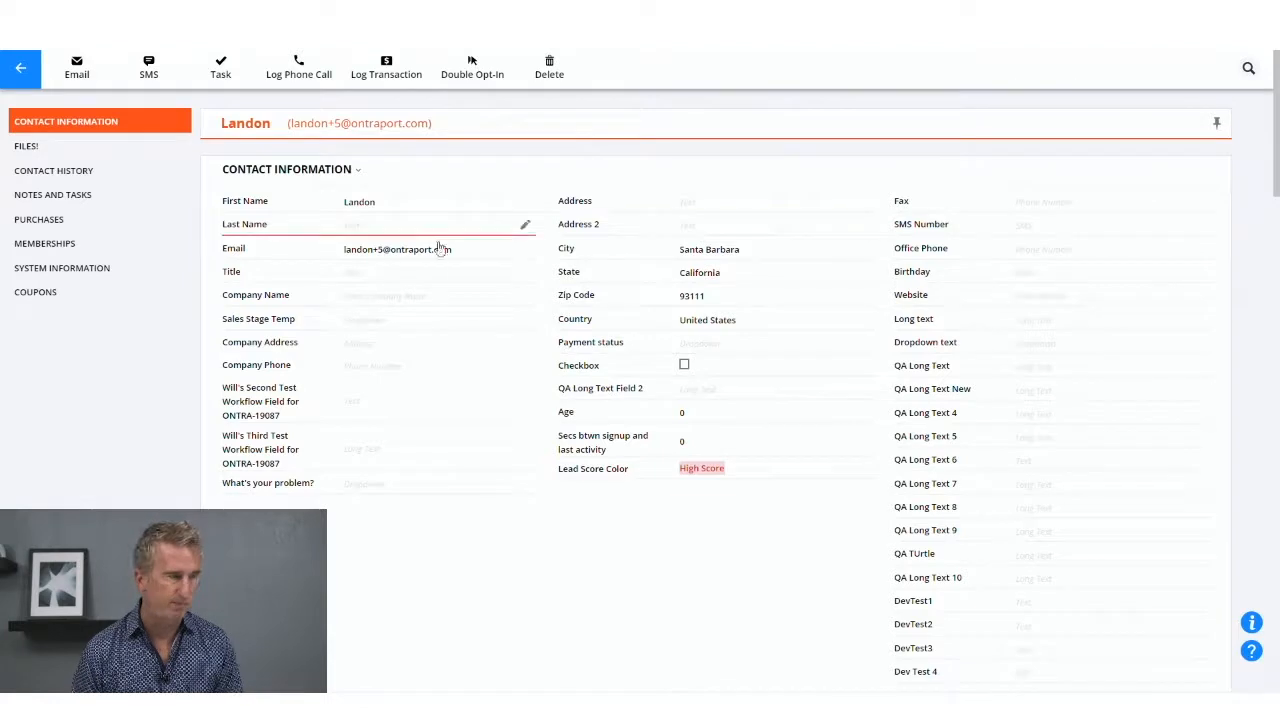
{"action": "left_click", "coordinate": [20, 67]}
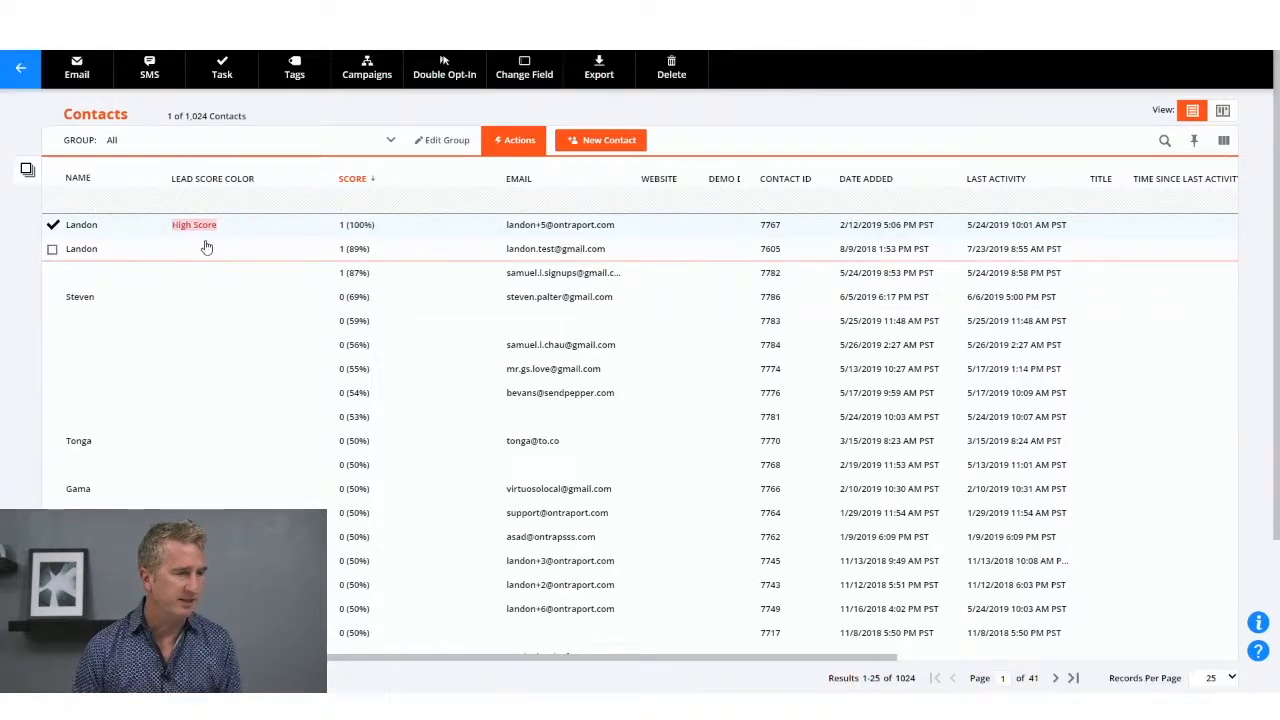
Step: Switch the contacts to card view and save Lead Score Color as the cards' color field
{"action": "left_click", "coordinate": [1223, 140]}
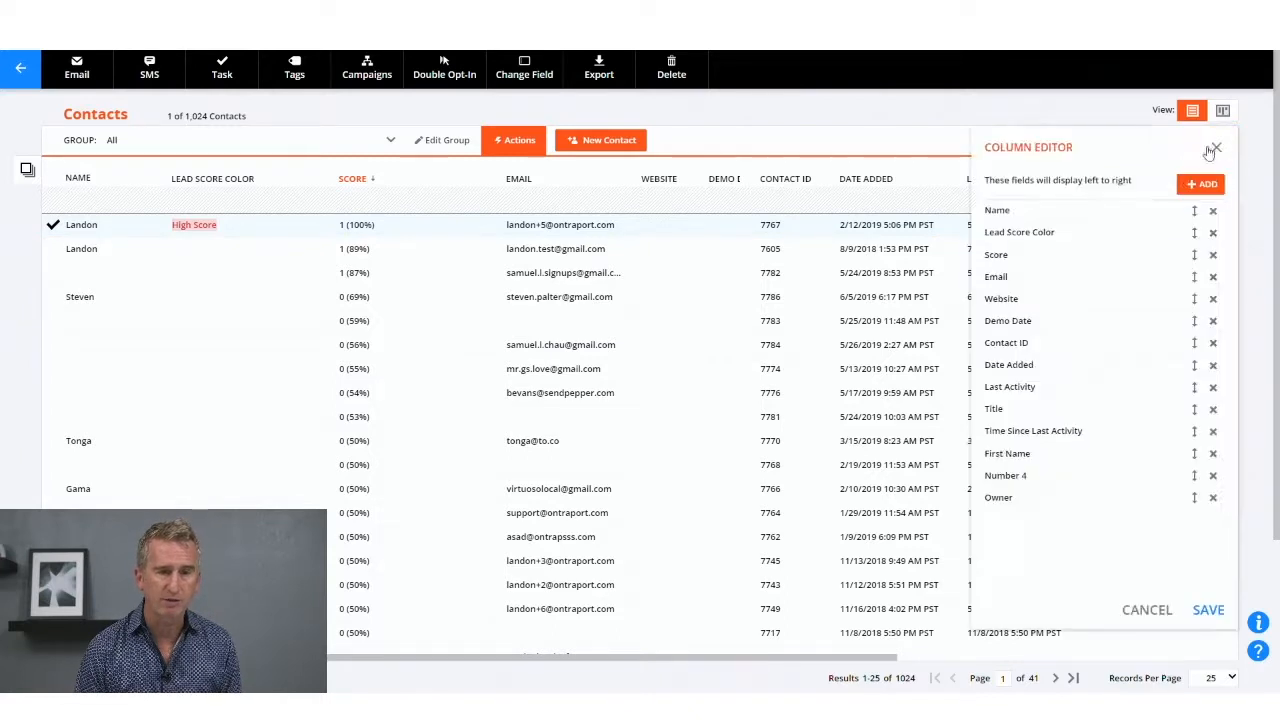
{"action": "left_click", "coordinate": [1222, 111]}
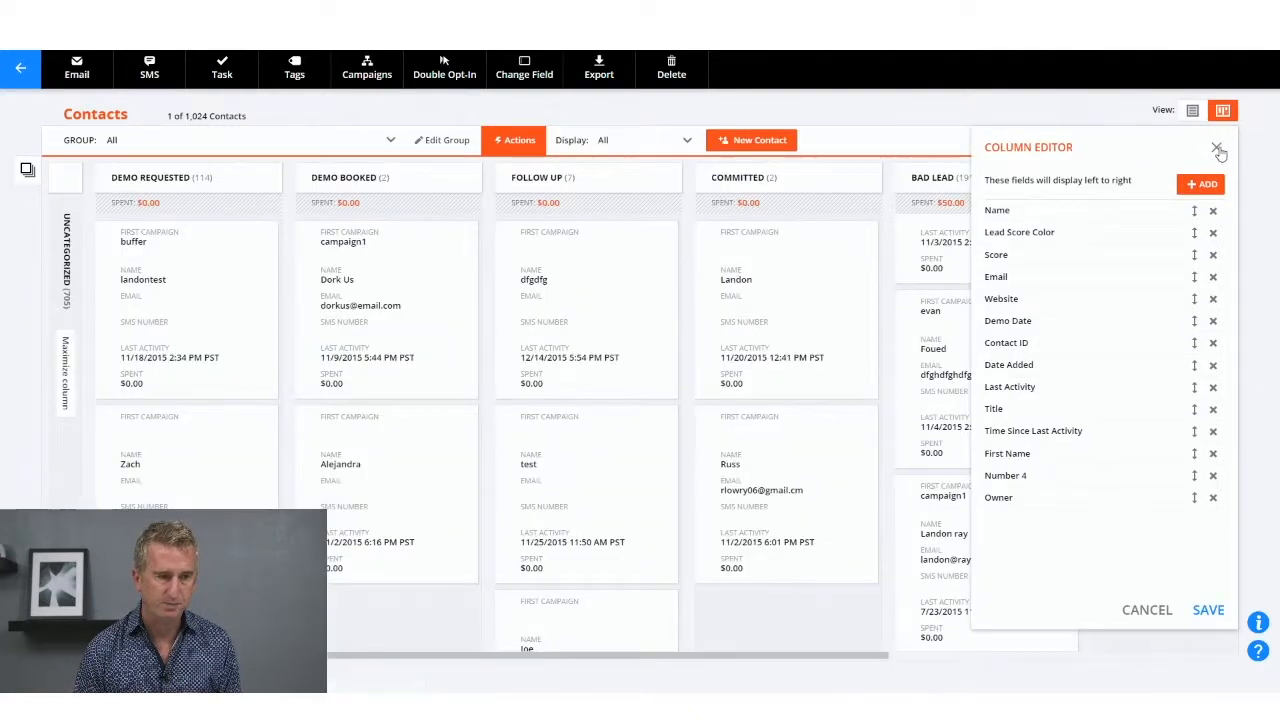
{"action": "left_click", "coordinate": [1217, 148]}
{"action": "left_click", "coordinate": [1226, 144]}
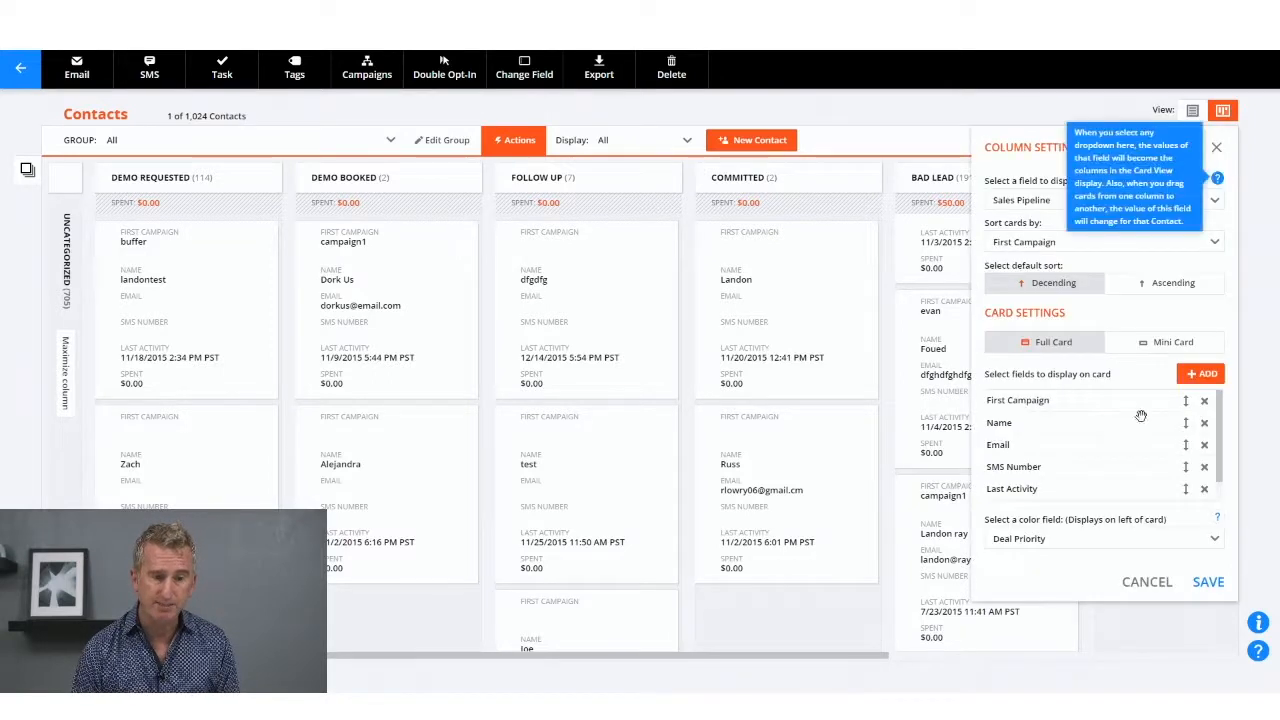
{"action": "left_click", "coordinate": [1111, 541]}
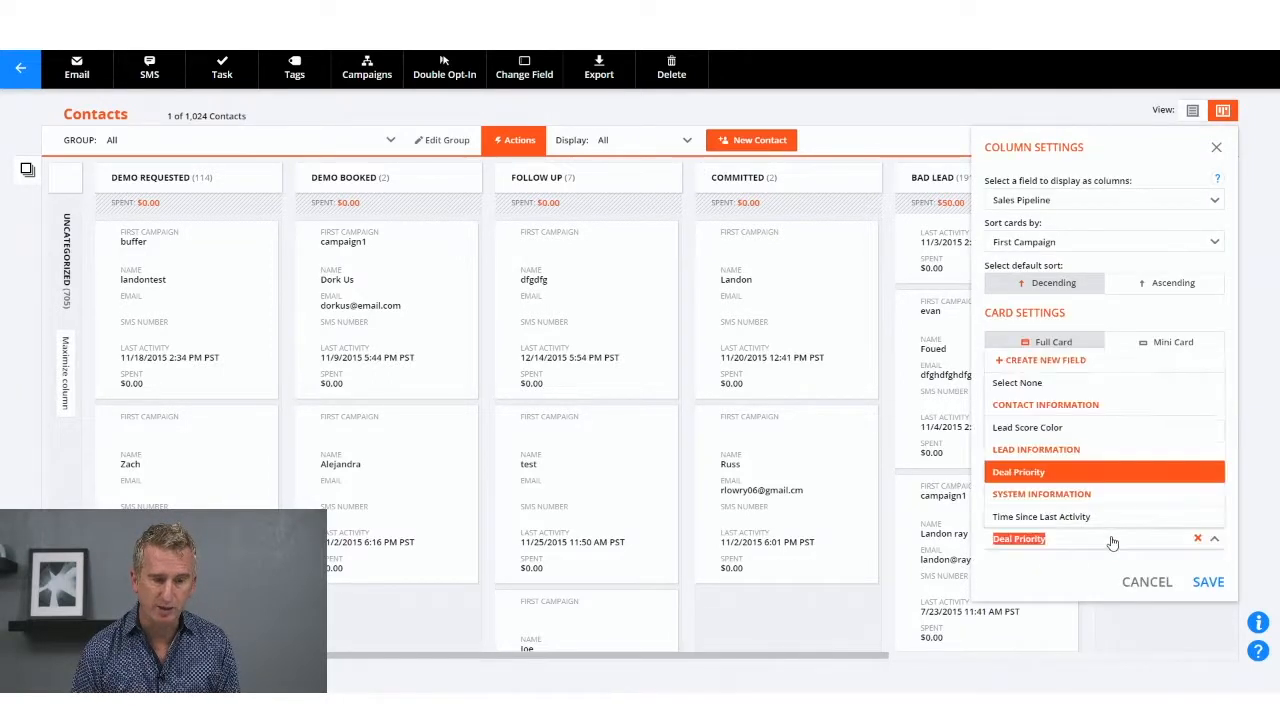
{"action": "left_click", "coordinate": [1100, 428]}
{"action": "left_click", "coordinate": [1210, 586]}
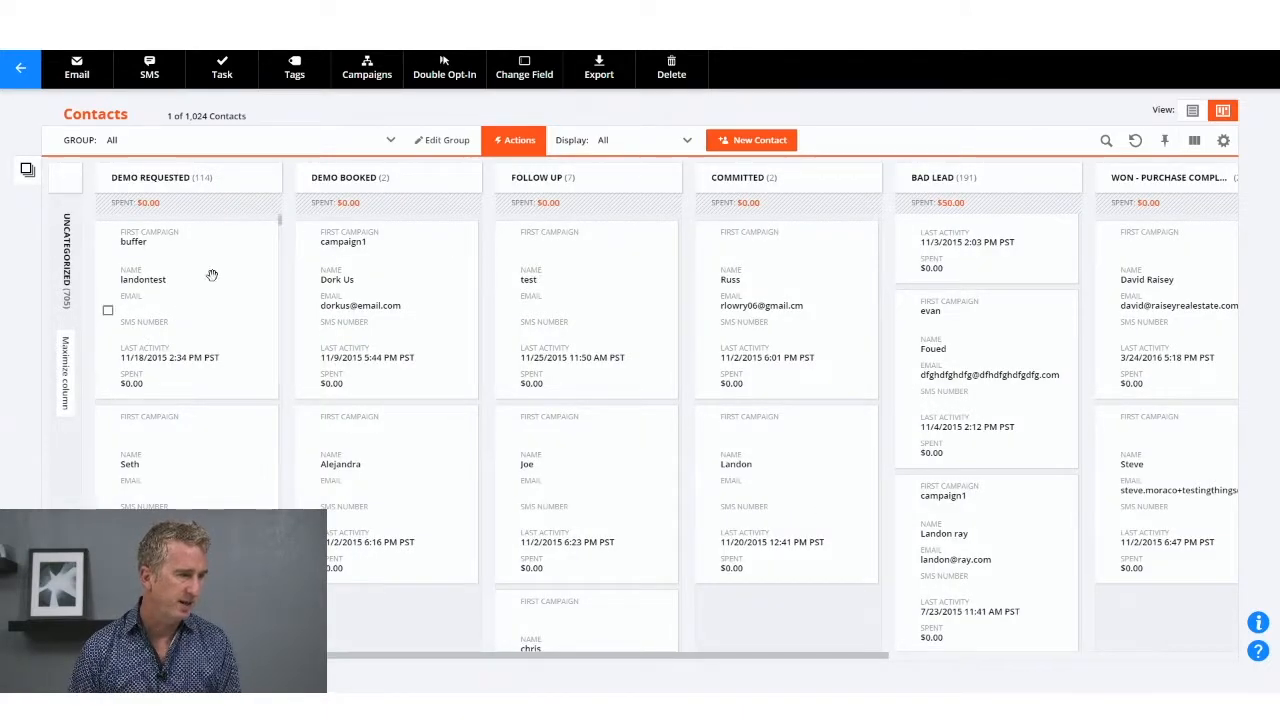
Step: Set Lead Score Color to High Score for the first contact in the Demo Requested column and return to Contacts
{"action": "left_click", "coordinate": [231, 298]}
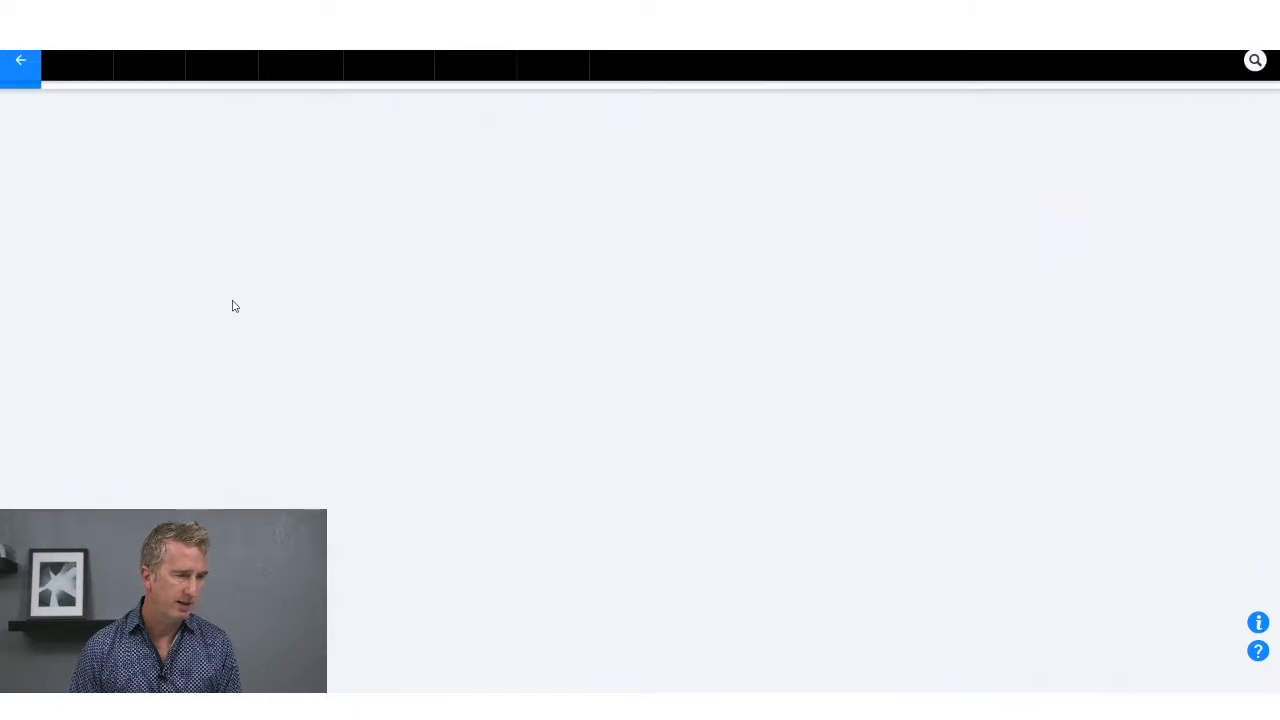
{"action": "left_click", "coordinate": [749, 474]}
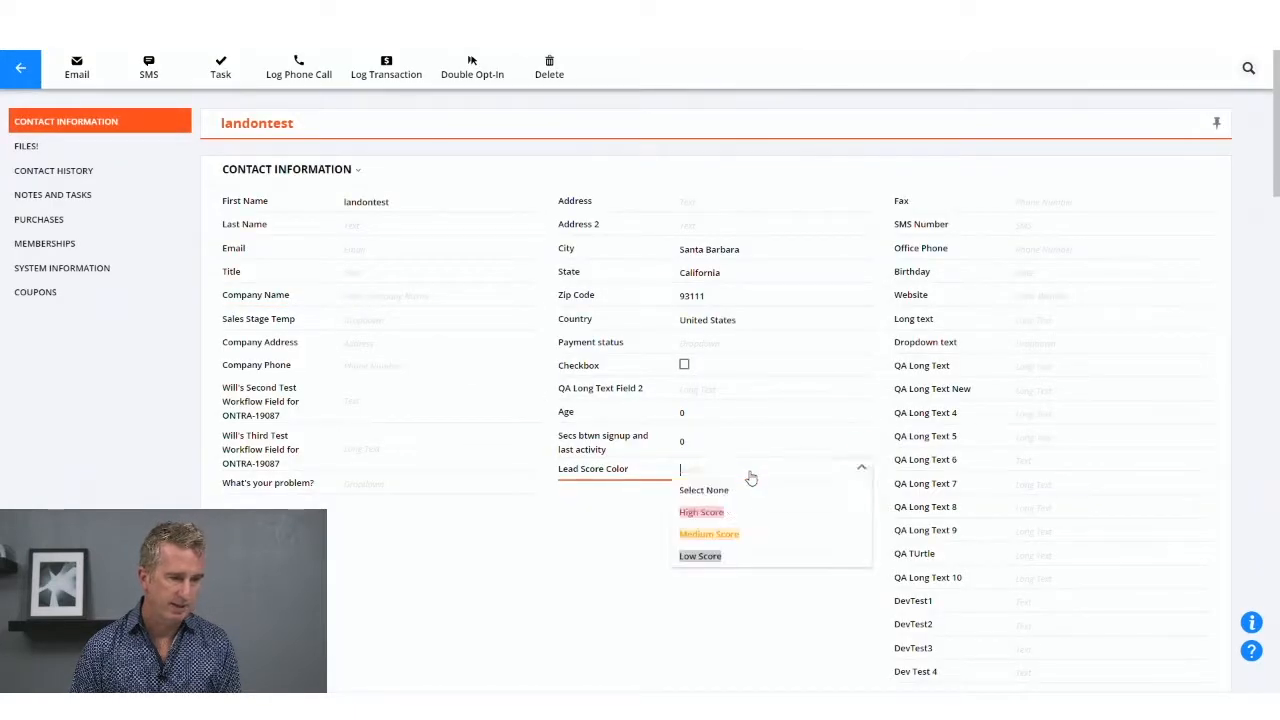
{"action": "left_click", "coordinate": [728, 515]}
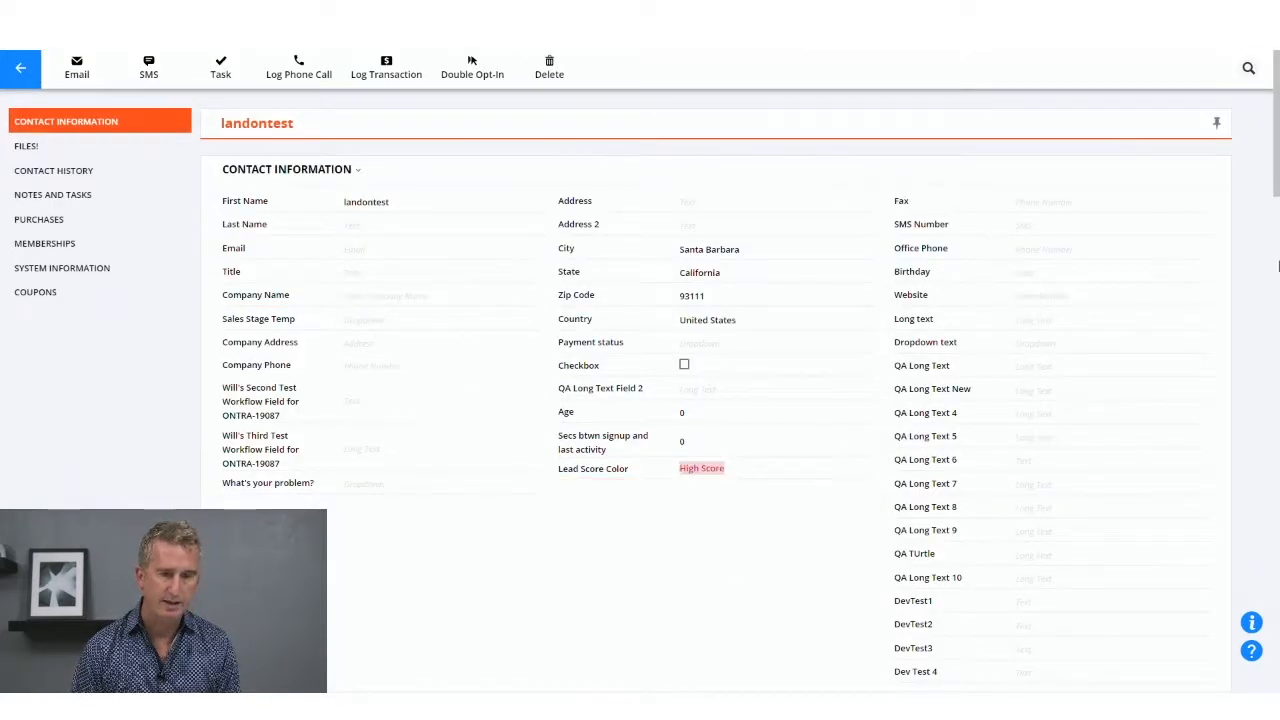
{"action": "left_click", "coordinate": [22, 63]}
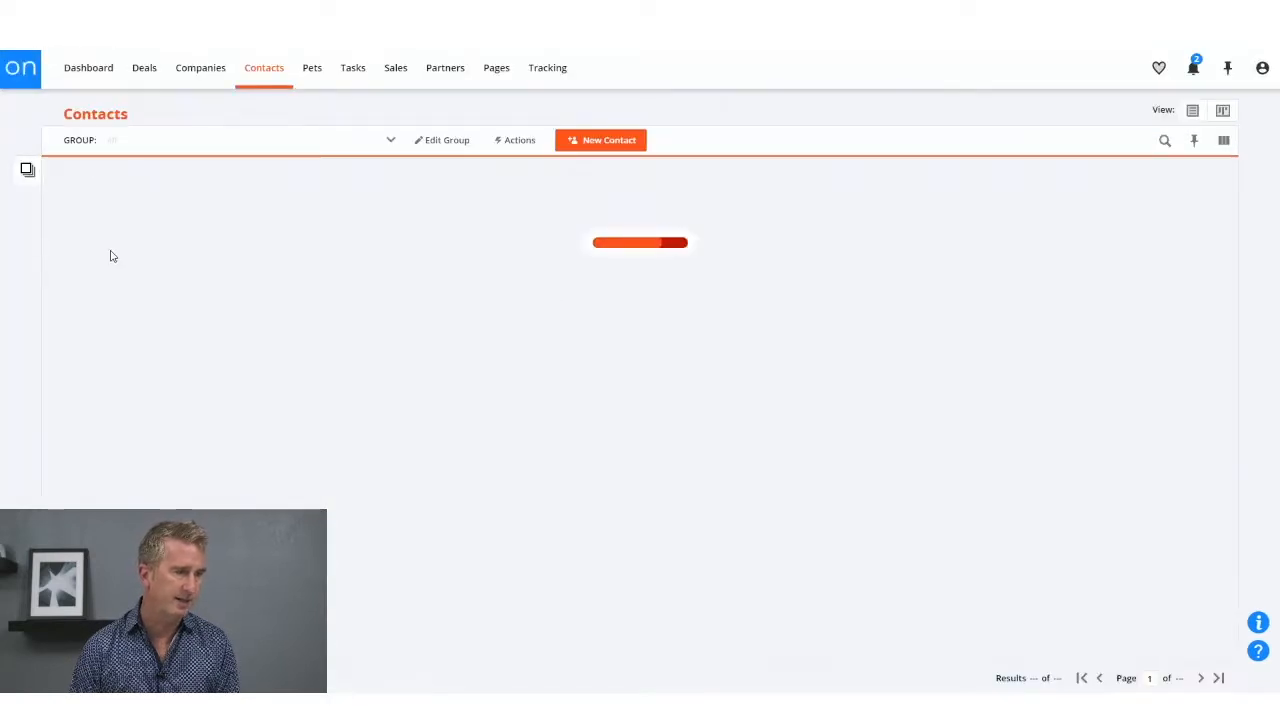